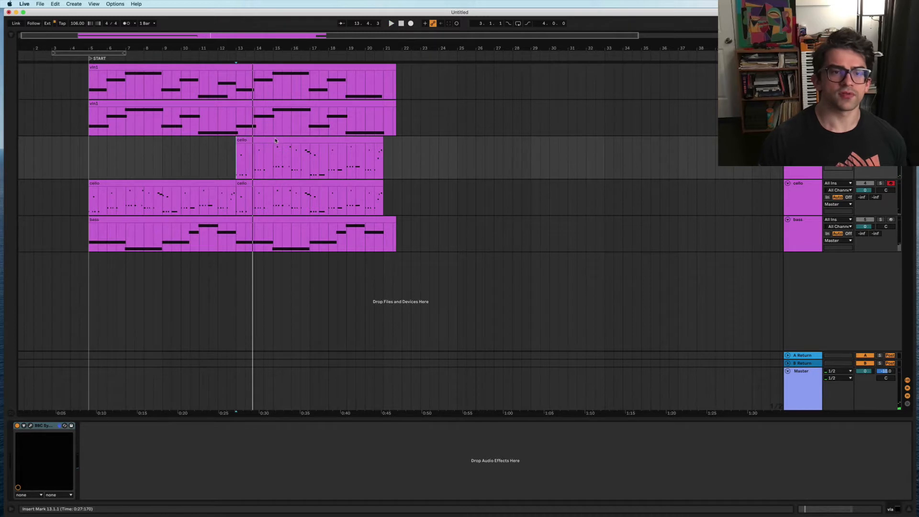
Step: Transpose every note in the copied cello clip at bar 13 up one octave
double_click(276, 140)
left_click_drag(213, 309, 396, 491)
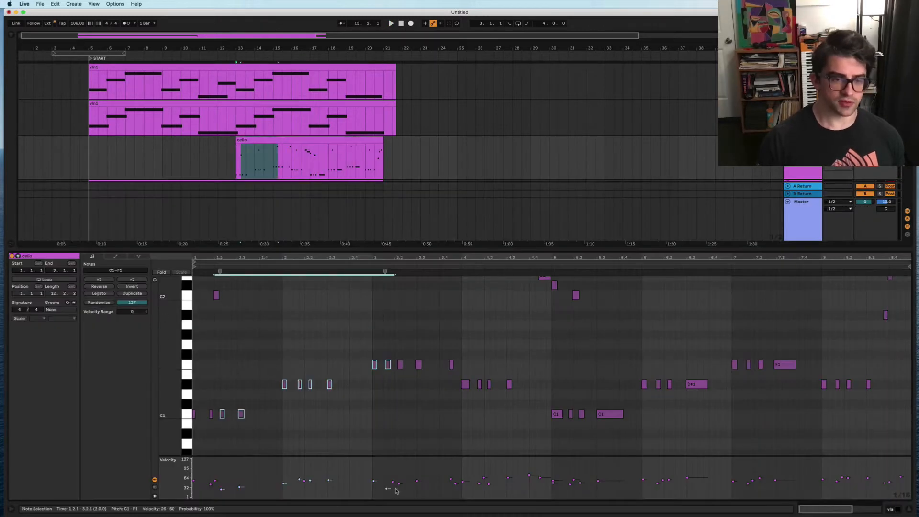
key("super+a")
key("shift+Up")
key("space")
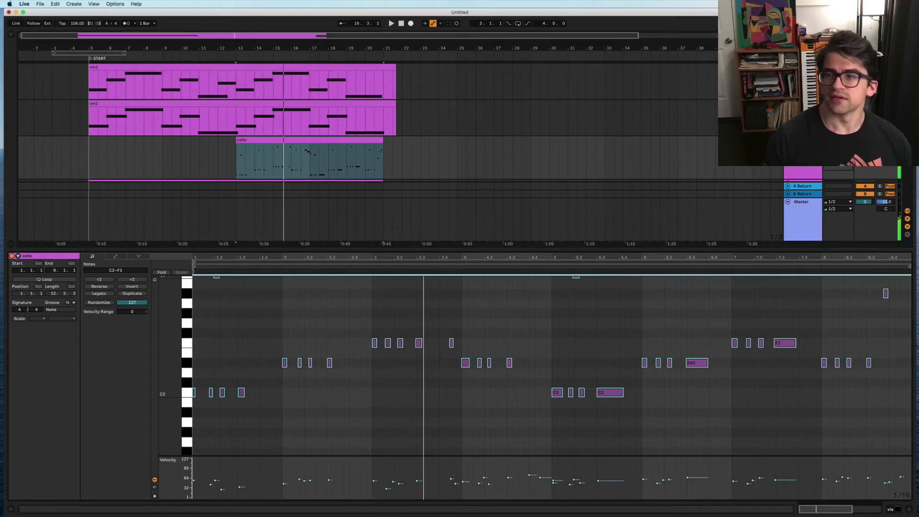
Step: Play back to check the raised cello, then unmute the bass and set playback start to bar 5
scroll(874, 169, "down", 3)
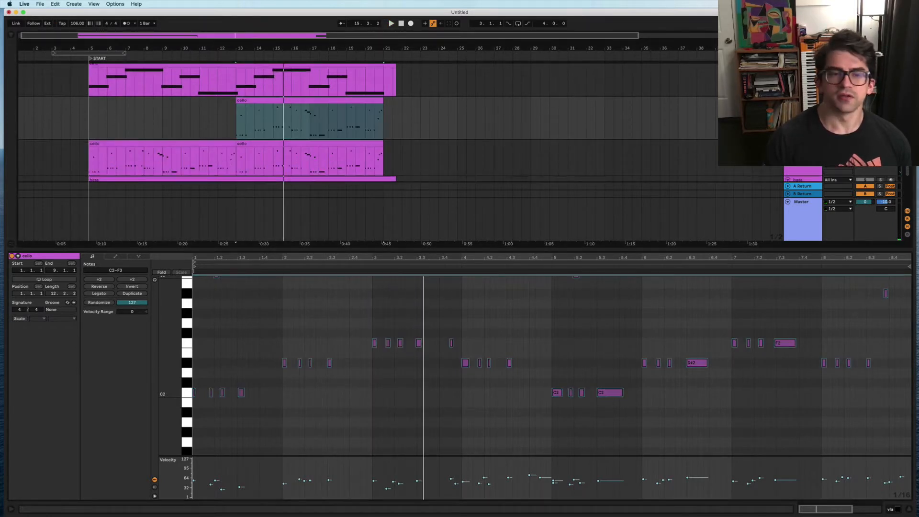
key("space")
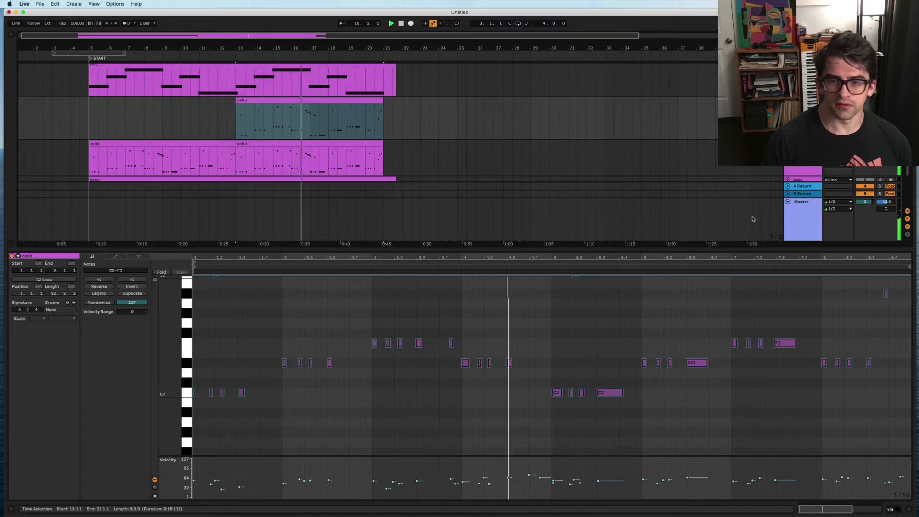
scroll(657, 332, "up", 3)
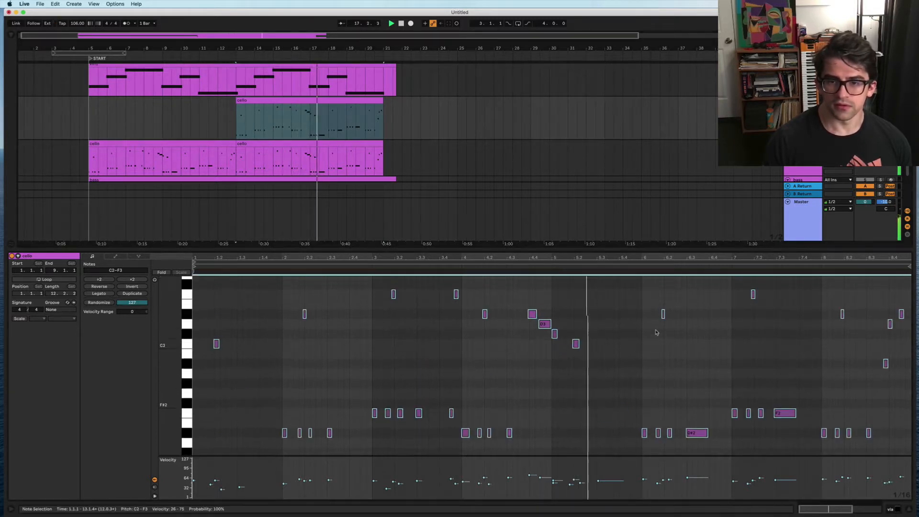
key("space")
left_click(865, 180)
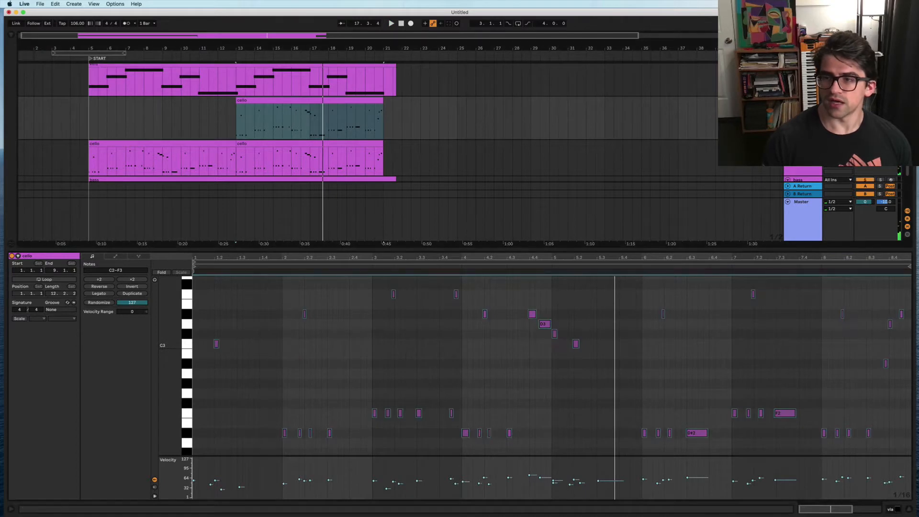
left_click(89, 131)
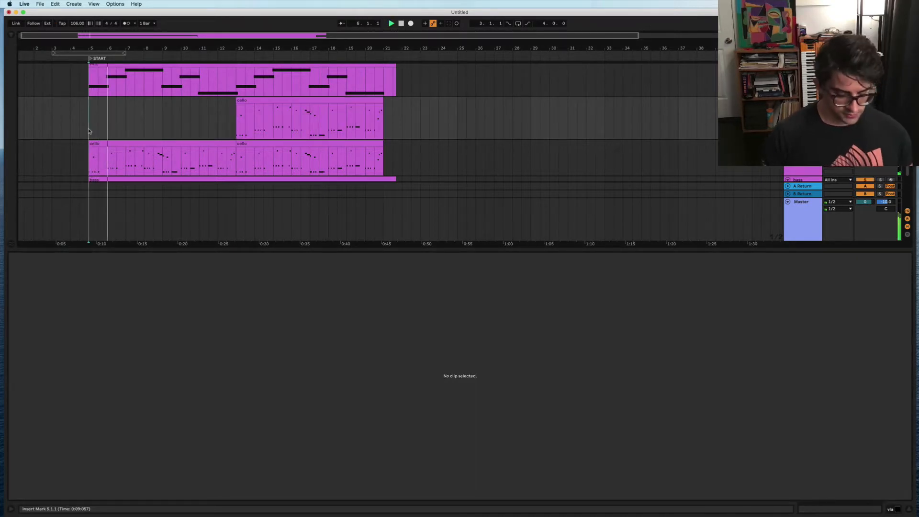
Step: Hide the clip editor so the arrangement fills the screen, scrolling right toward bar 21
key("super+alt+l")
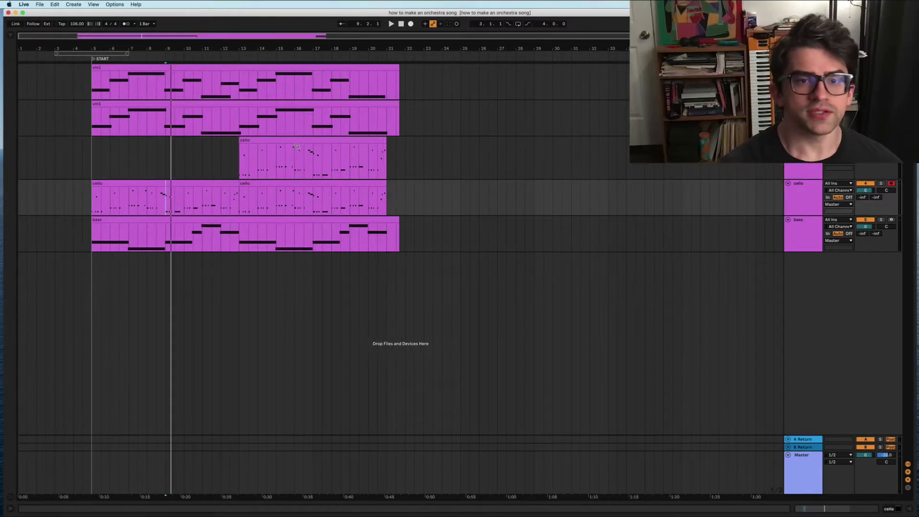
scroll(339, 191, "right", 1)
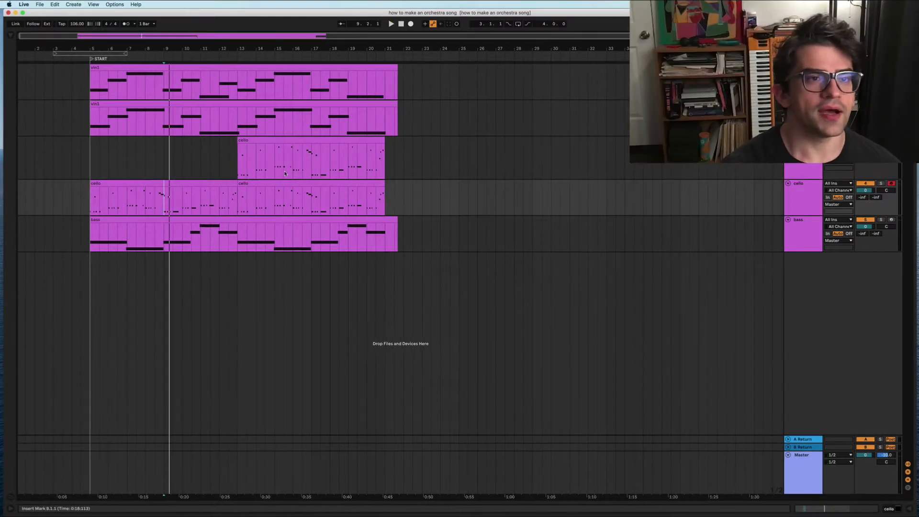
Step: Add a locator at bar 21 named CHANGE
right_click(382, 57)
left_click(401, 78)
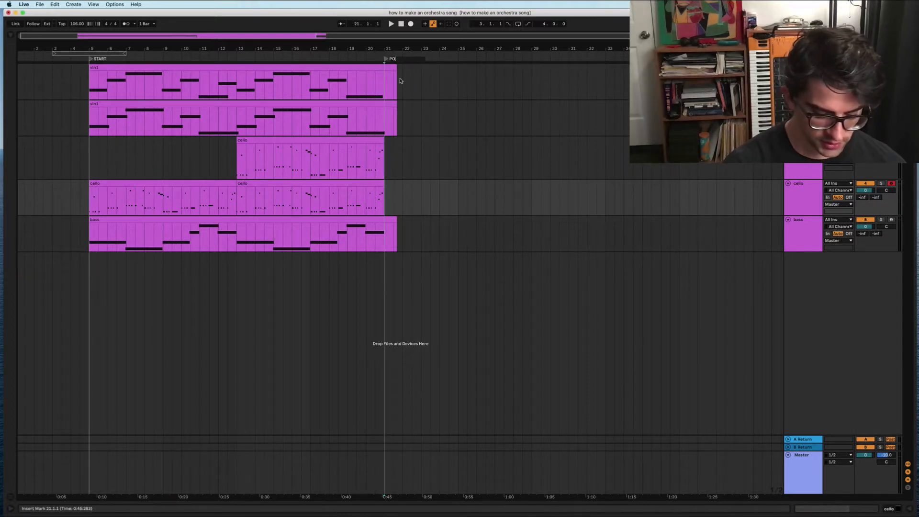
type("T")
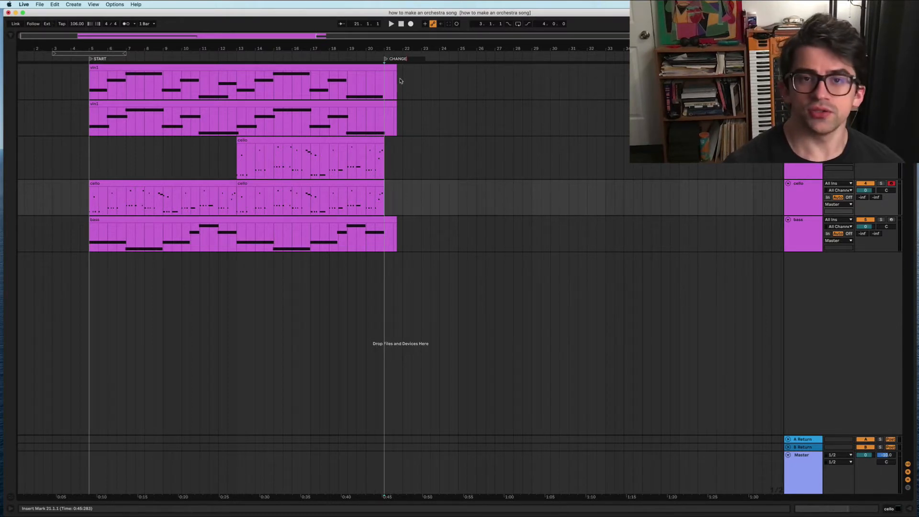
left_click(385, 143)
Step: Remove everything past bar 21 across all tracks so every clip ends there
left_click(378, 220)
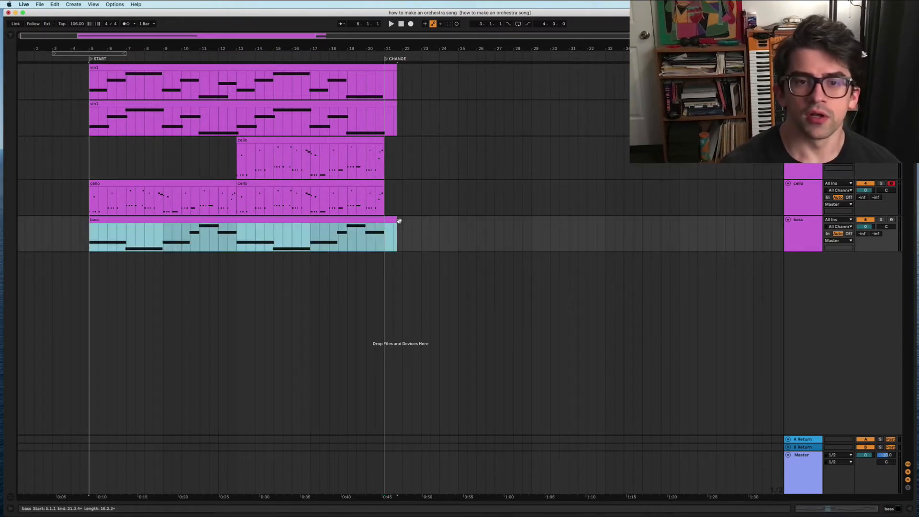
left_click_drag(396, 221, 384, 221)
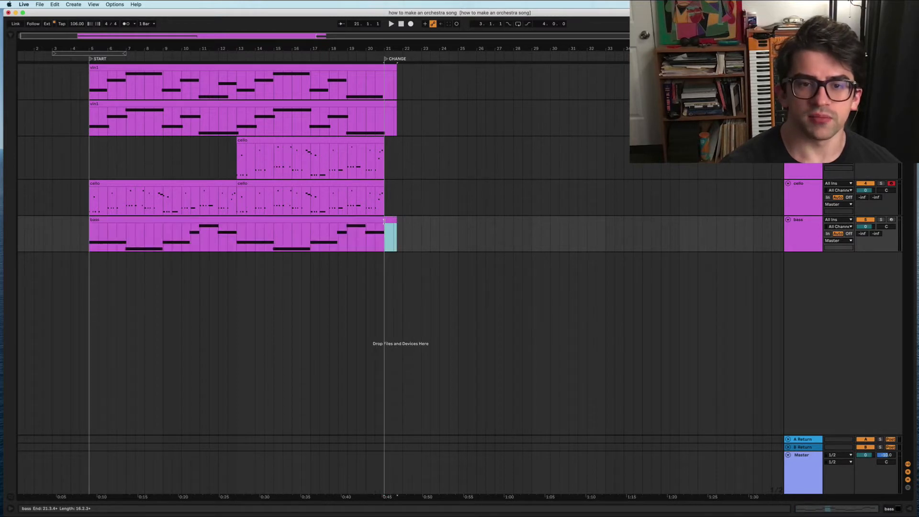
left_click(424, 232)
left_click(396, 221)
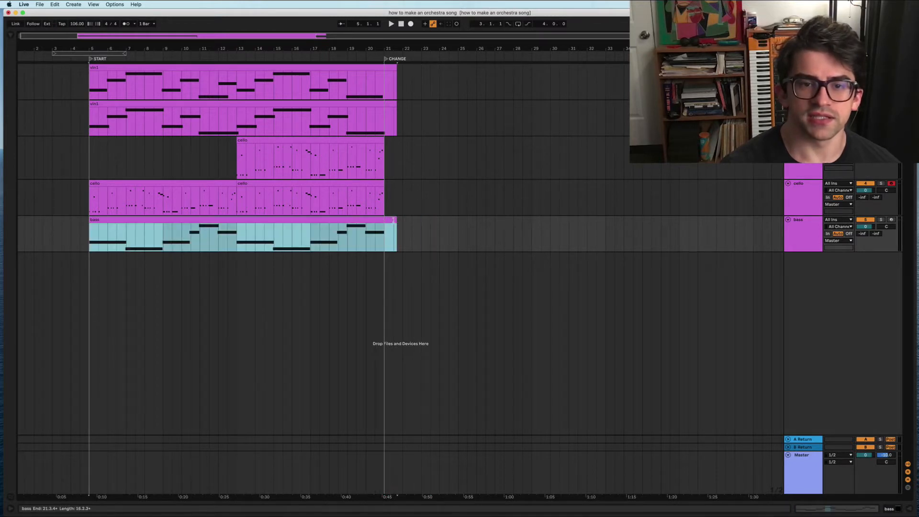
left_click(388, 235)
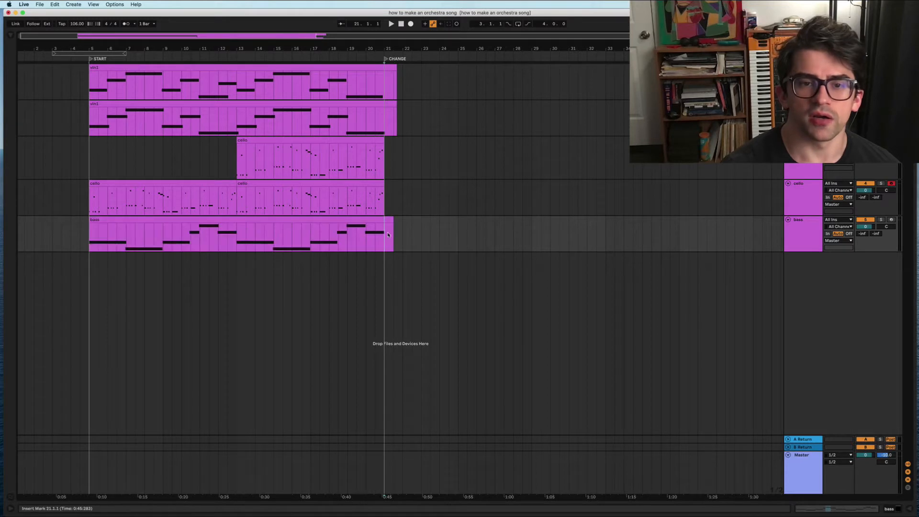
left_click_drag(386, 234, 405, 75)
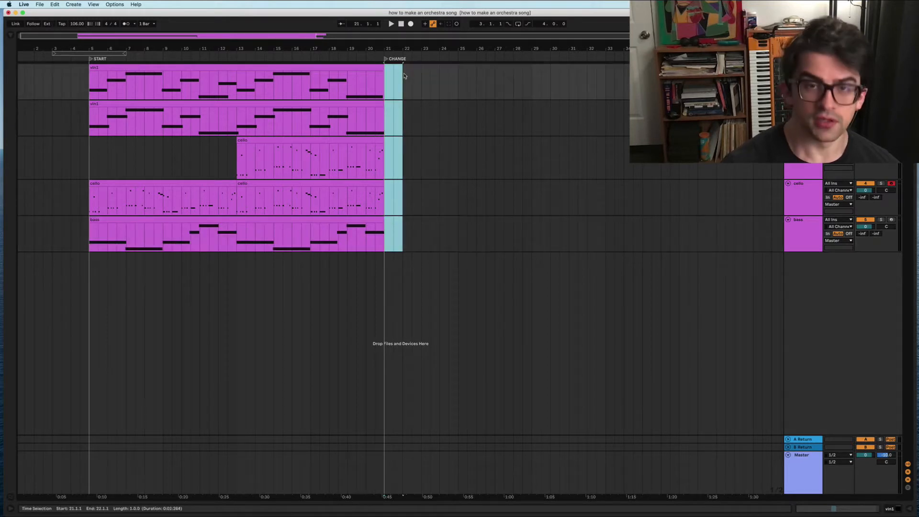
left_click(385, 117)
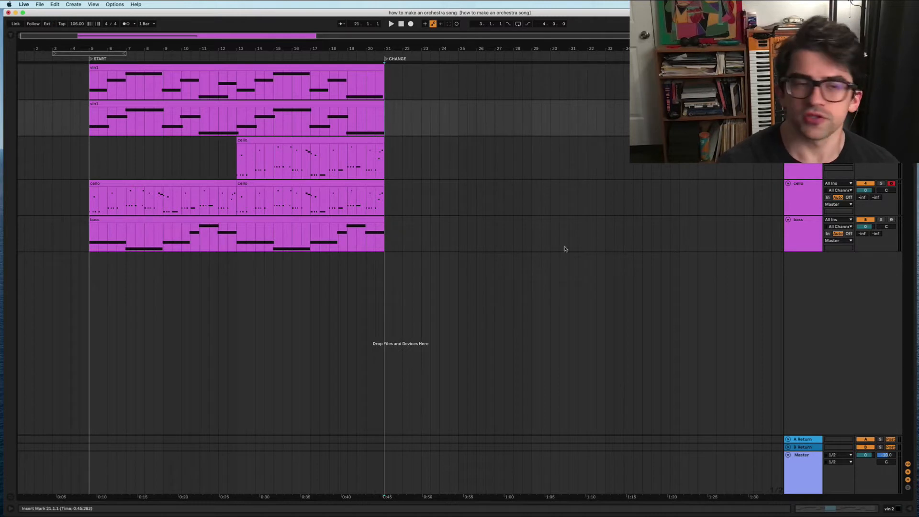
Step: Show the second violin clip's modulation envelope and lower it over bars 1–5
left_click(213, 104)
key("shift+Tab")
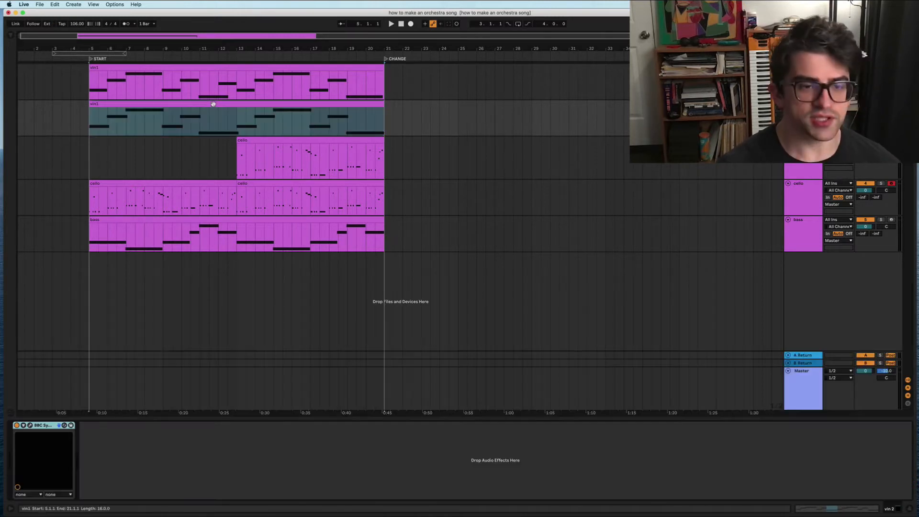
key("shift+Tab")
left_click(116, 257)
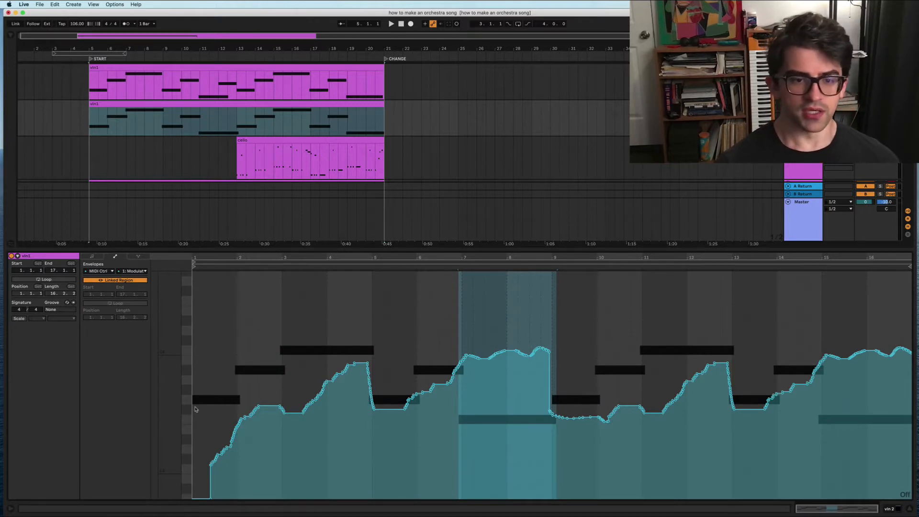
left_click_drag(194, 398, 375, 456)
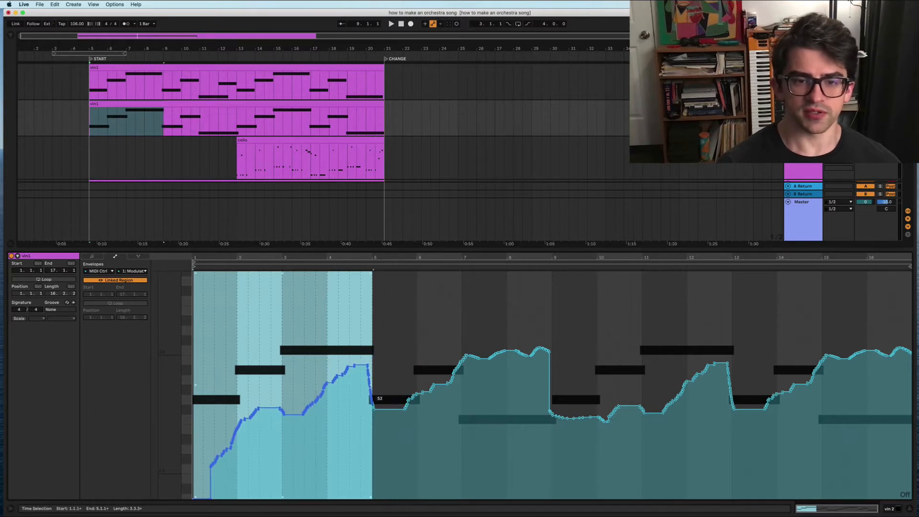
left_click_drag(374, 399, 374, 421)
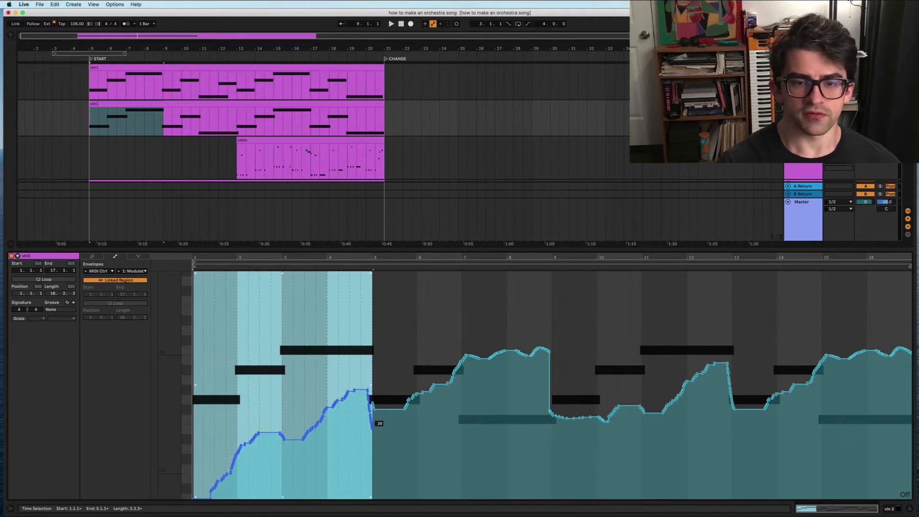
Step: Lower the modulation envelope between bars 5 and 9
left_click(373, 361)
left_click_drag(373, 360, 536, 371)
left_click_drag(551, 420, 550, 427)
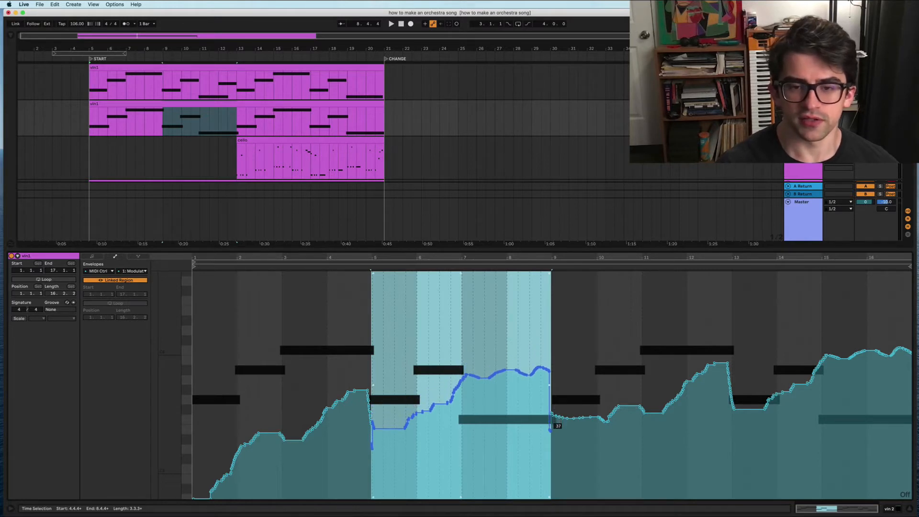
left_click_drag(542, 371, 541, 376)
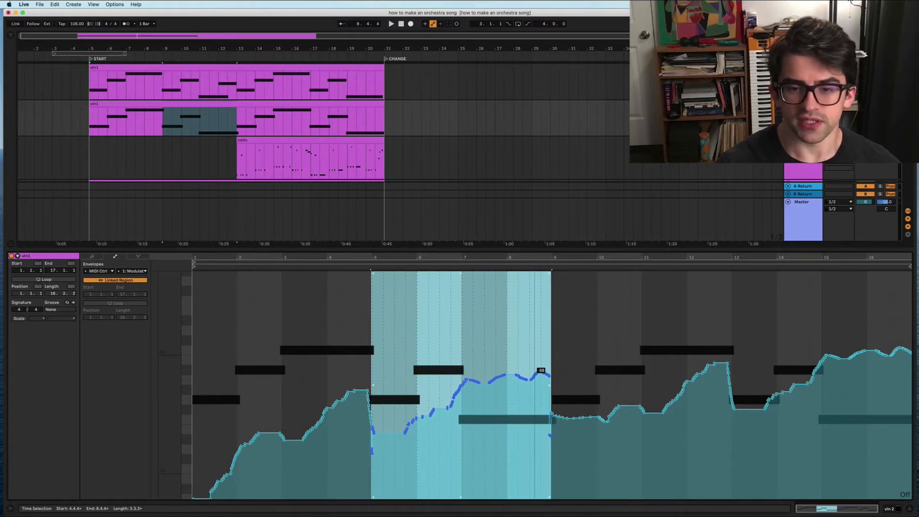
Step: Zoom in with a 1/128 grid to smooth the modulation dip around bar 5
left_click(522, 433)
left_click_drag(351, 445, 641, 443)
left_click_drag(616, 445, 326, 458)
left_click(365, 456)
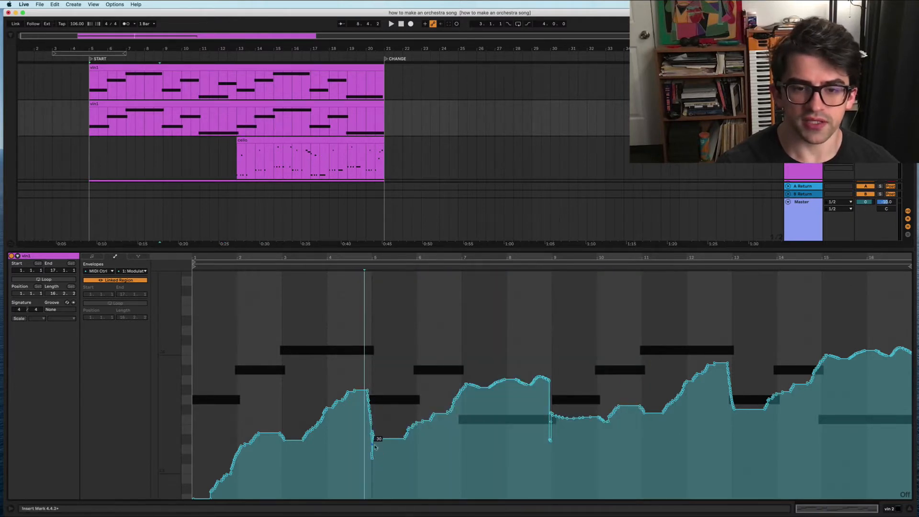
left_click_drag(368, 455, 385, 455)
key("z")
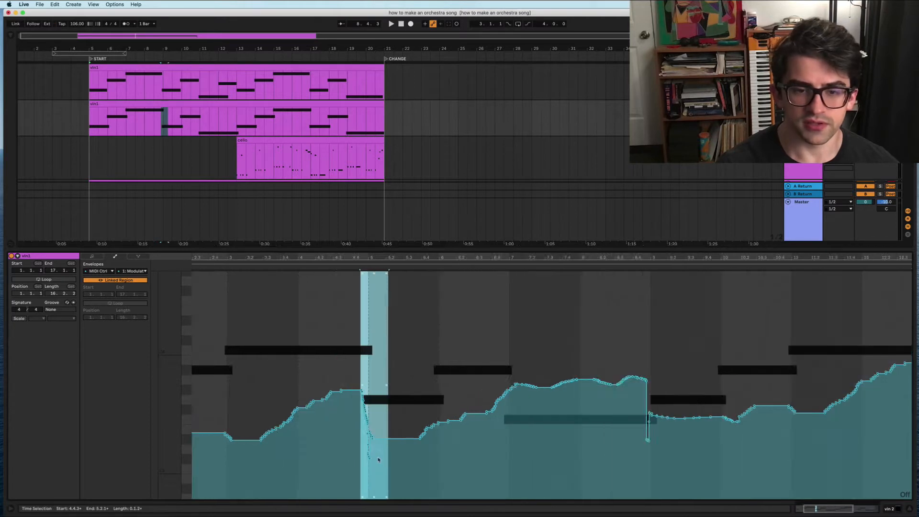
left_click(257, 457)
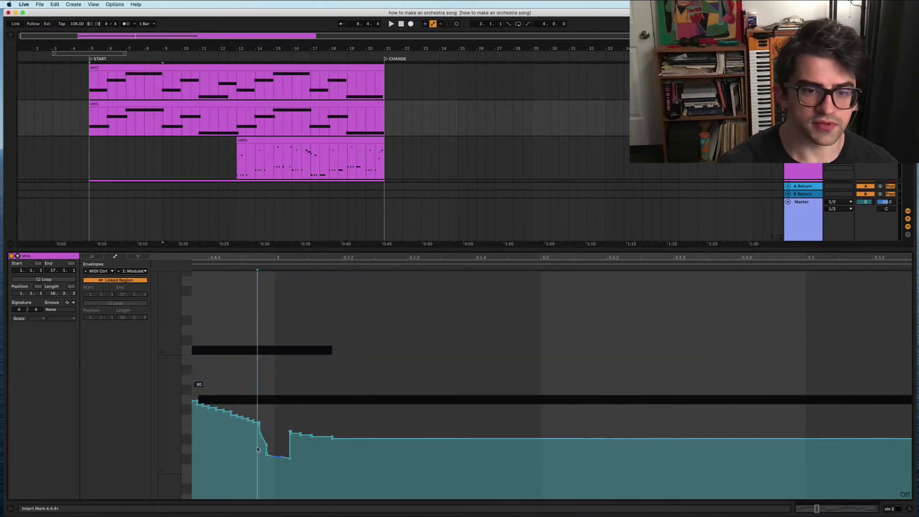
left_click_drag(259, 452, 290, 455)
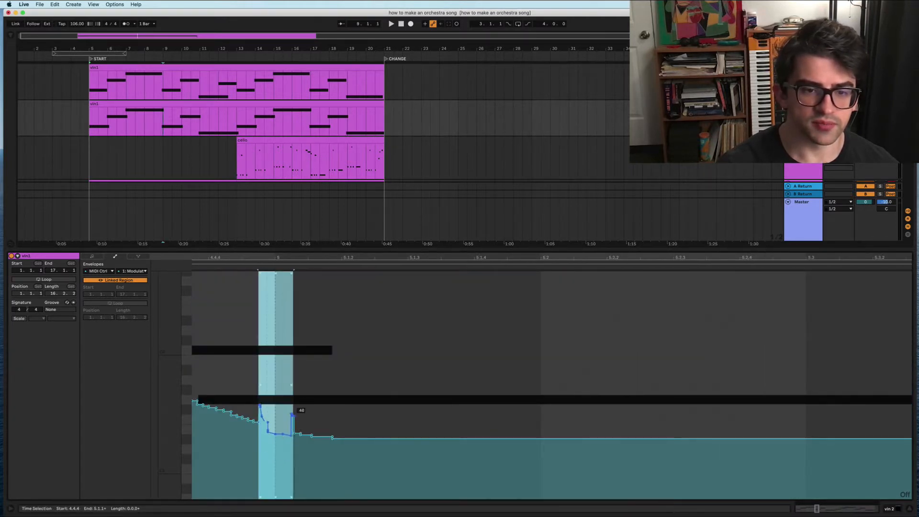
key("super+4")
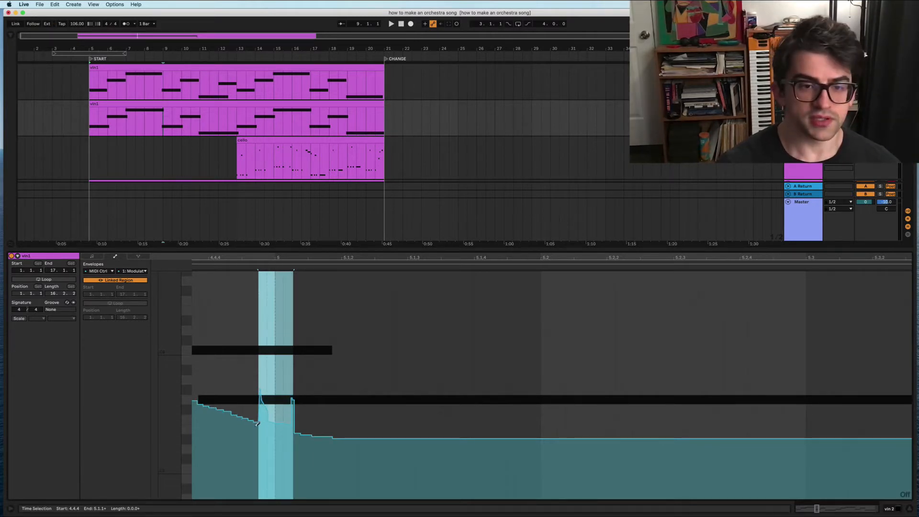
key("x")
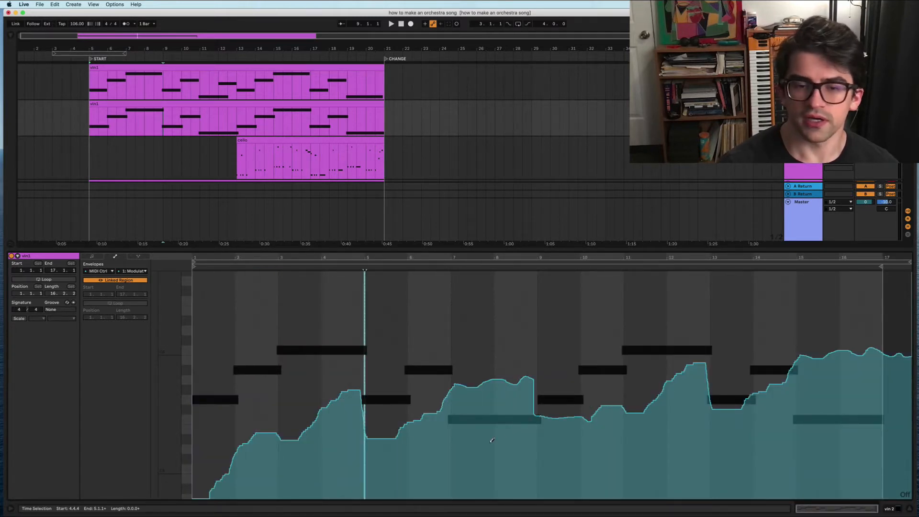
Step: Play the violin clip to hear the change, then select the first violin clip
key("space")
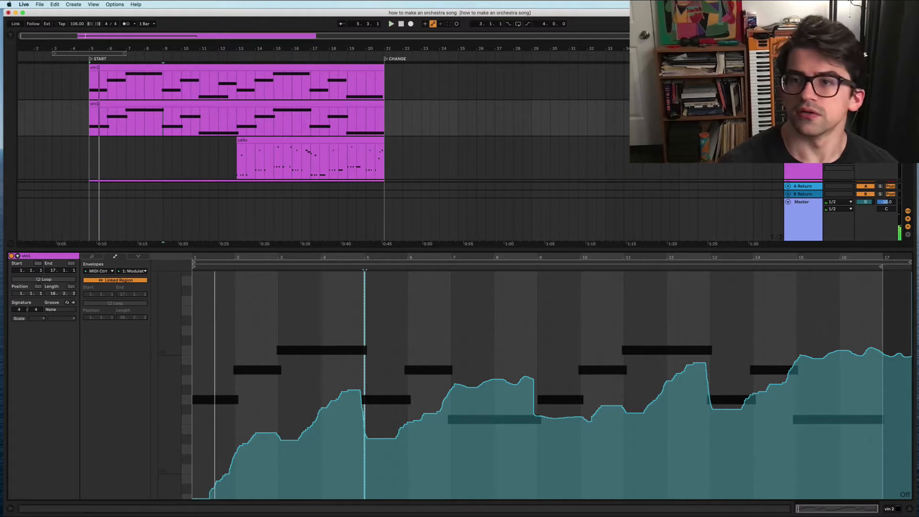
left_click(803, 68)
left_click(116, 65)
key("space")
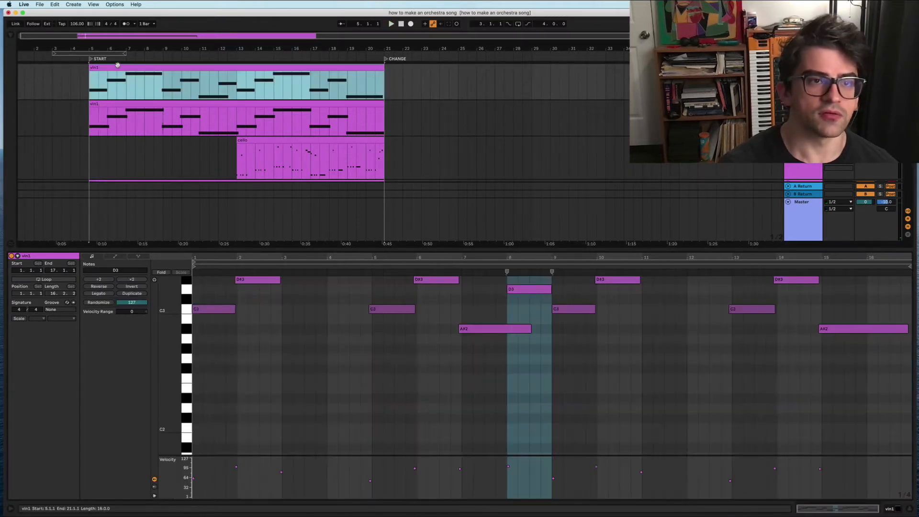
Step: Lower the first violin clip's modulation envelope across bars 1–5
left_click(115, 256)
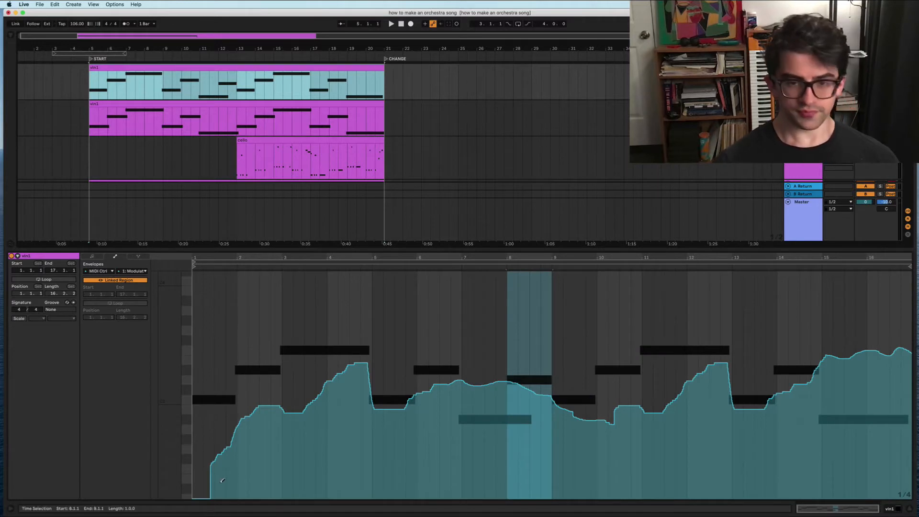
scroll(223, 481, "down", 2)
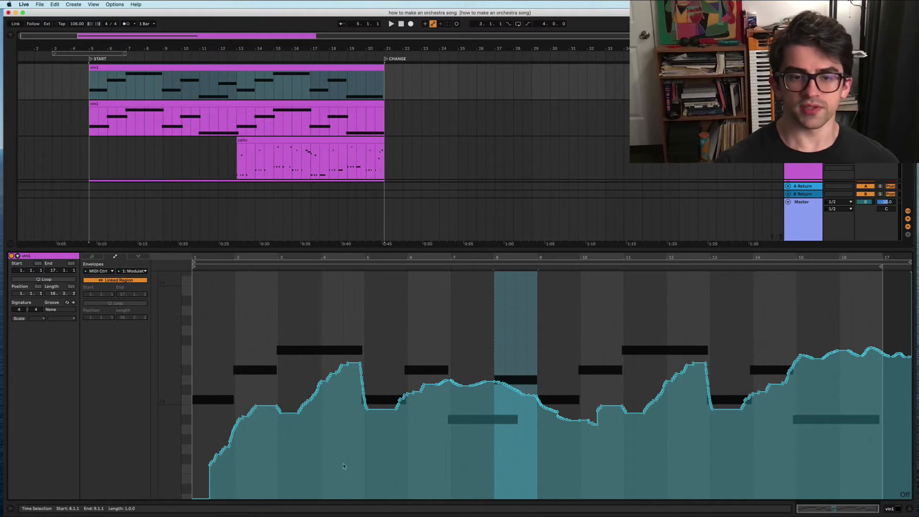
left_click_drag(372, 462, 182, 473)
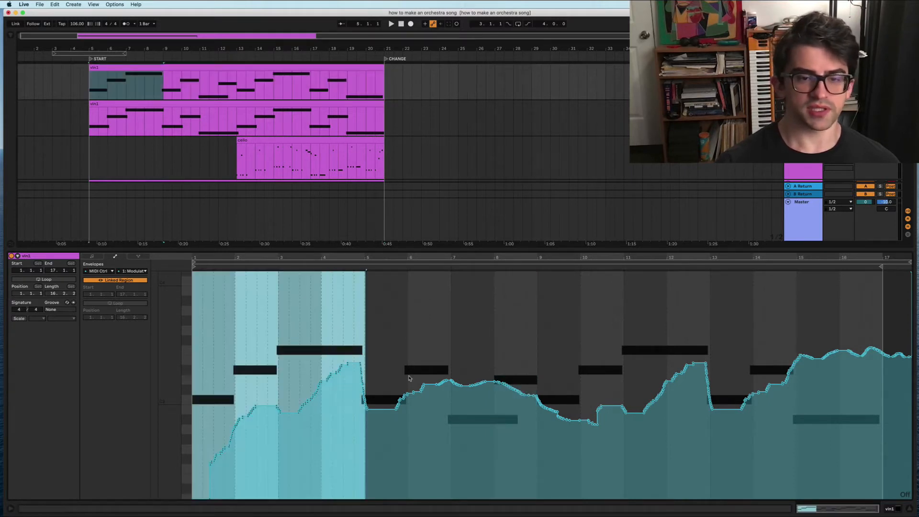
left_click(340, 405)
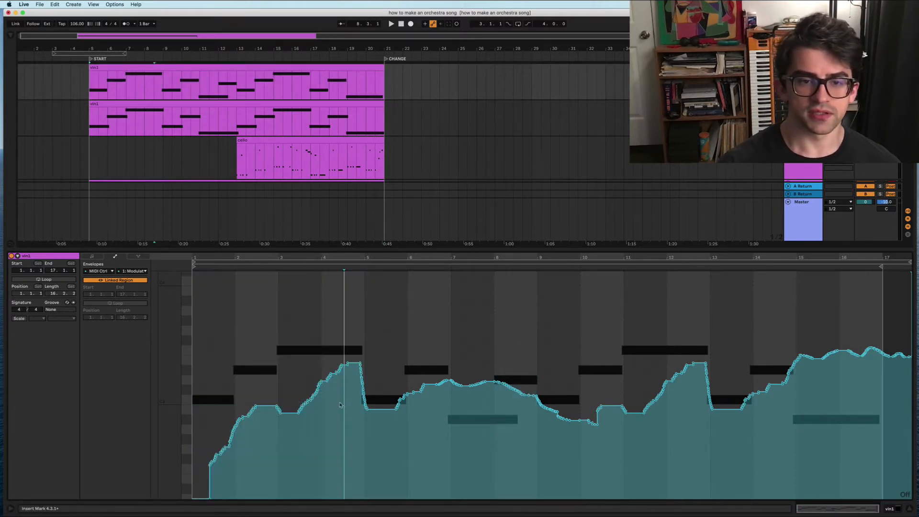
left_click_drag(381, 409, 191, 457)
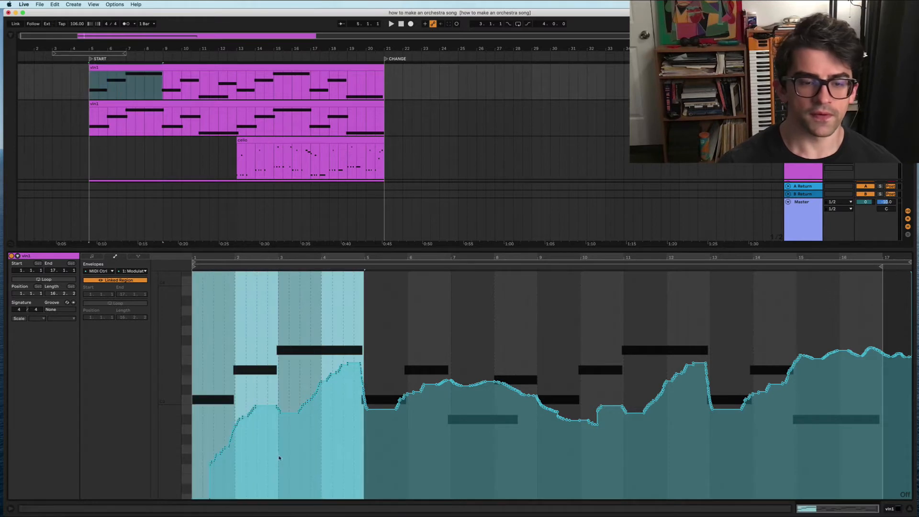
left_click_drag(255, 410, 255, 450)
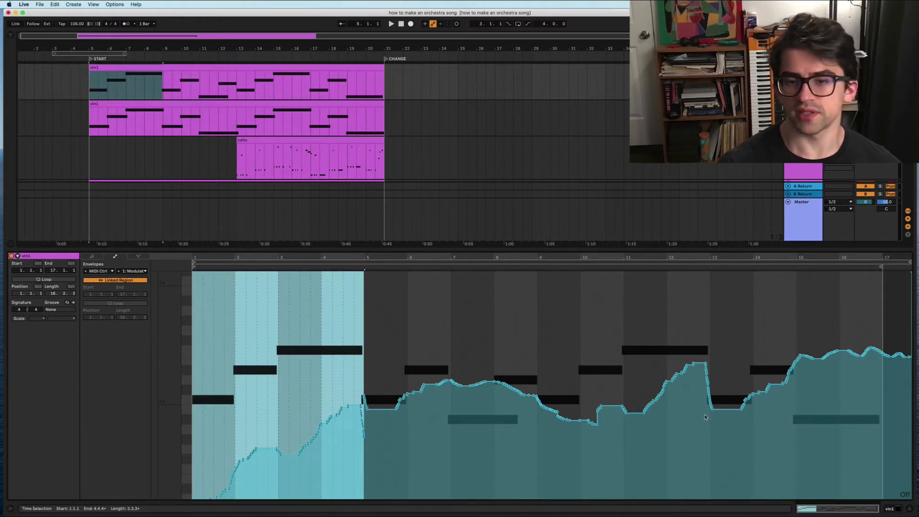
Step: Pull the modulation down slightly across bars 1–10 and switch to Draw Mode
left_click(417, 444)
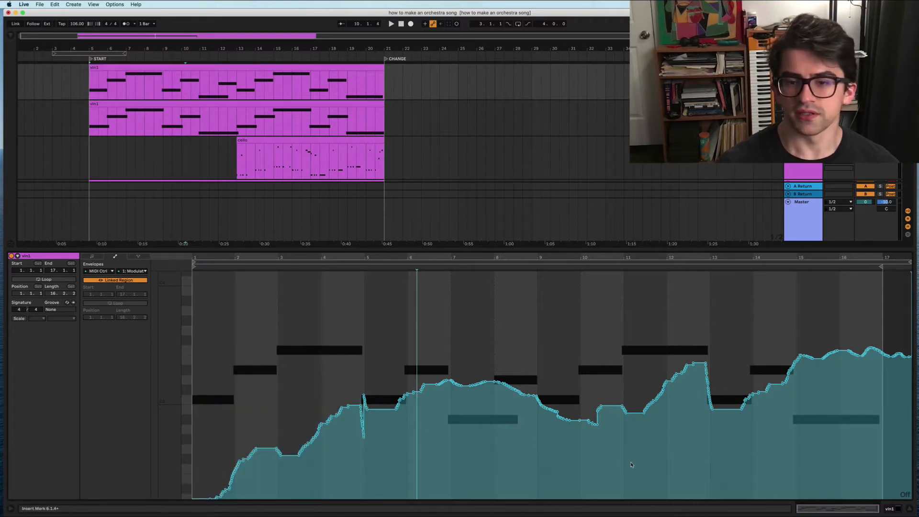
left_click_drag(597, 462, 158, 463)
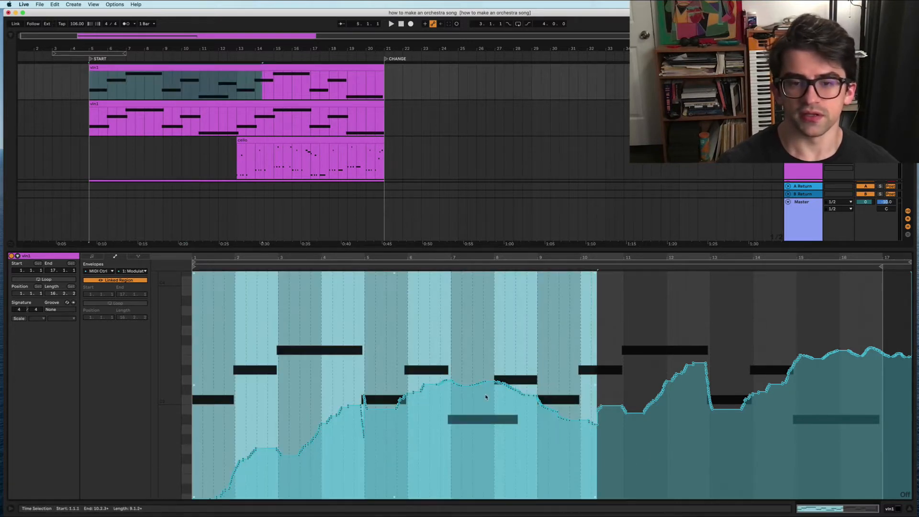
left_click_drag(487, 380, 487, 386)
left_click(454, 433)
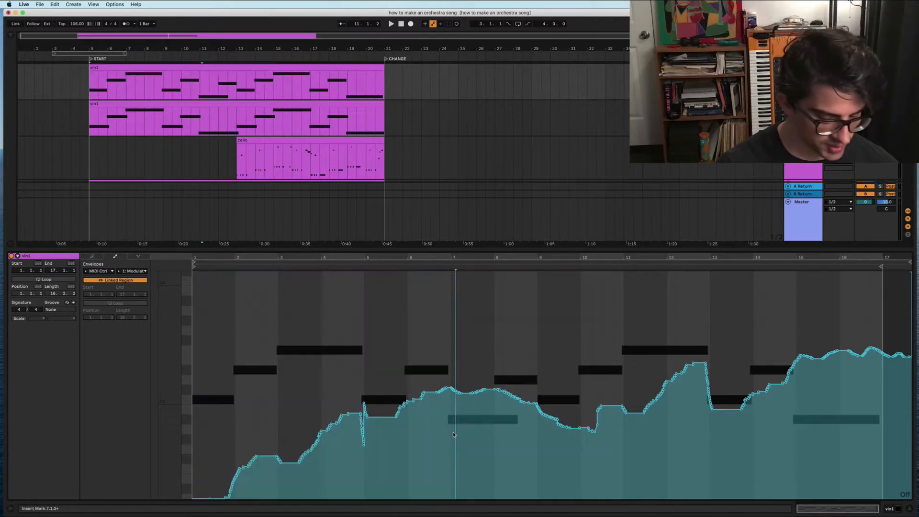
key("b")
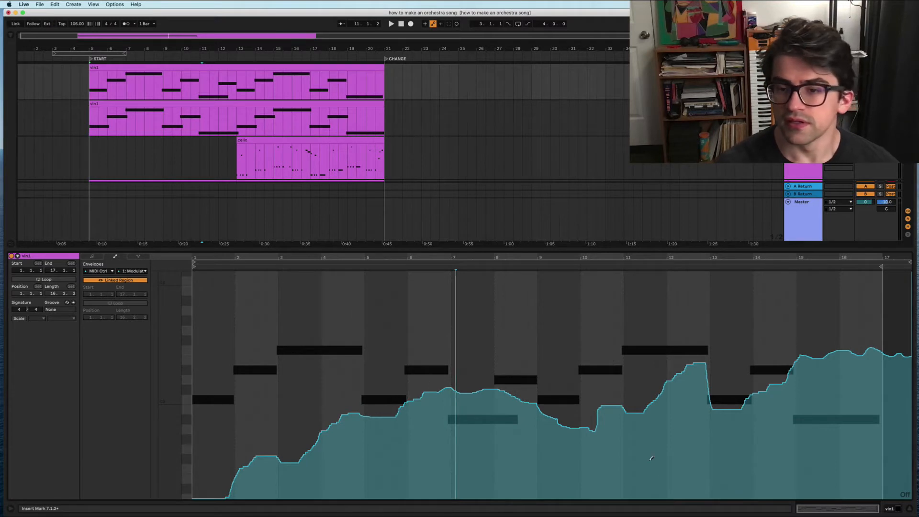
Step: Play back the strings, then show the bass clip's modulation envelope
left_click(89, 126)
key("space")
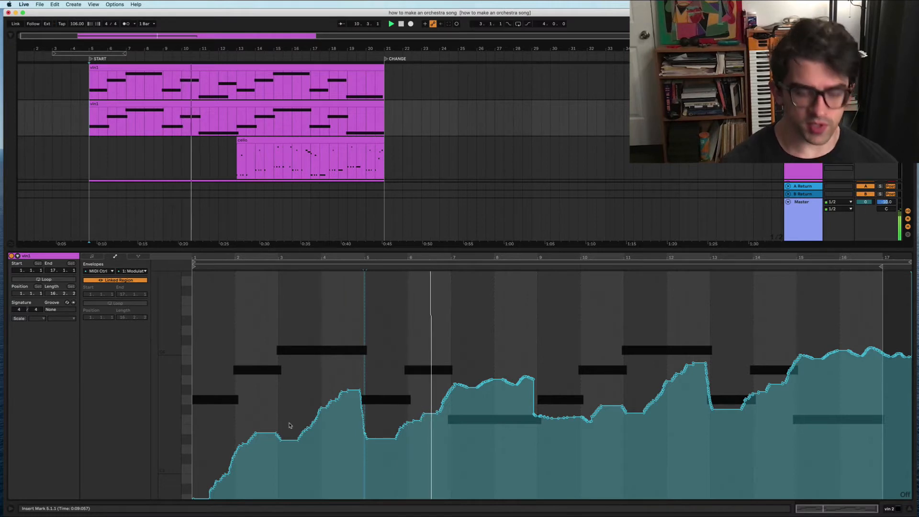
key("super+alt+l")
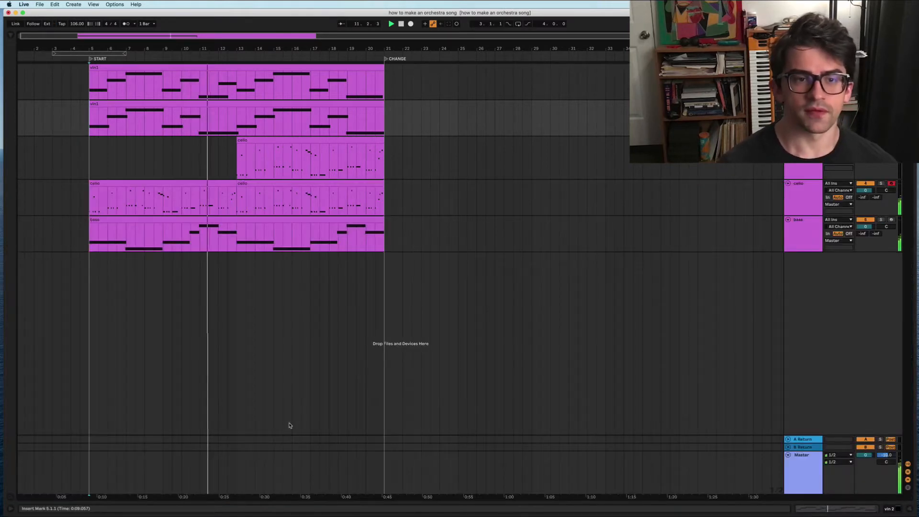
key("super+alt+l")
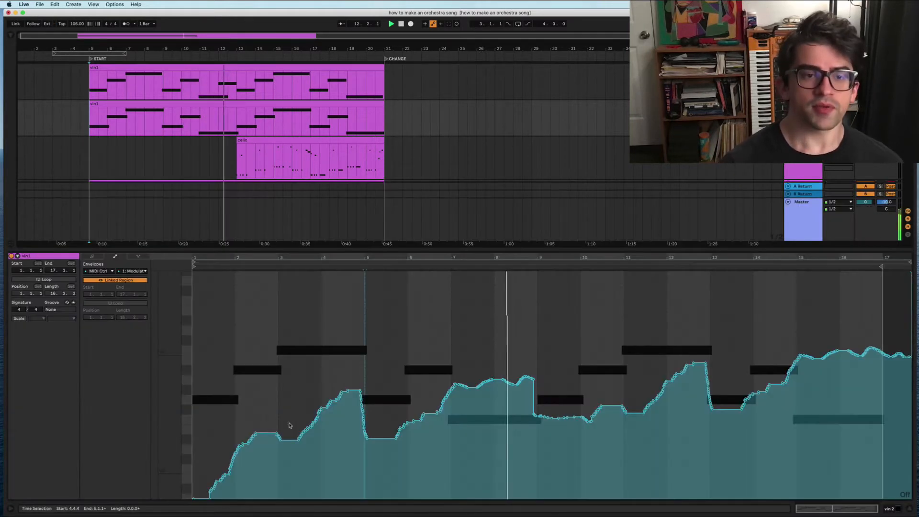
scroll(251, 160, "down", 3)
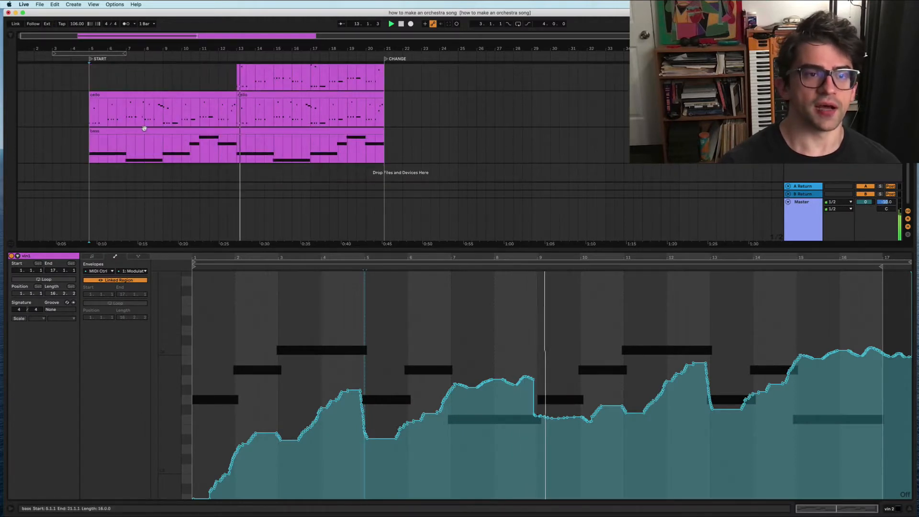
left_click(138, 149)
left_click(115, 256)
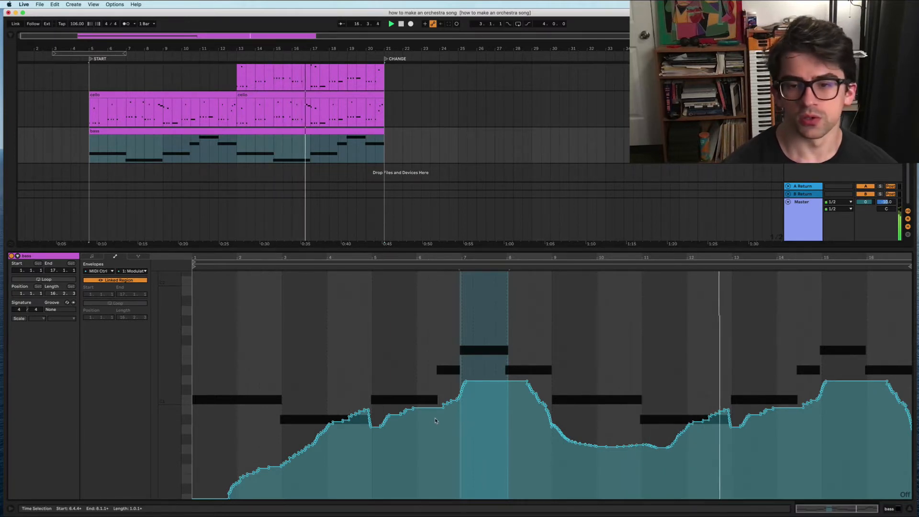
Step: Lower the bass modulation over bars 1–9 and round off the dip and plateau near bars 7–9
key("space")
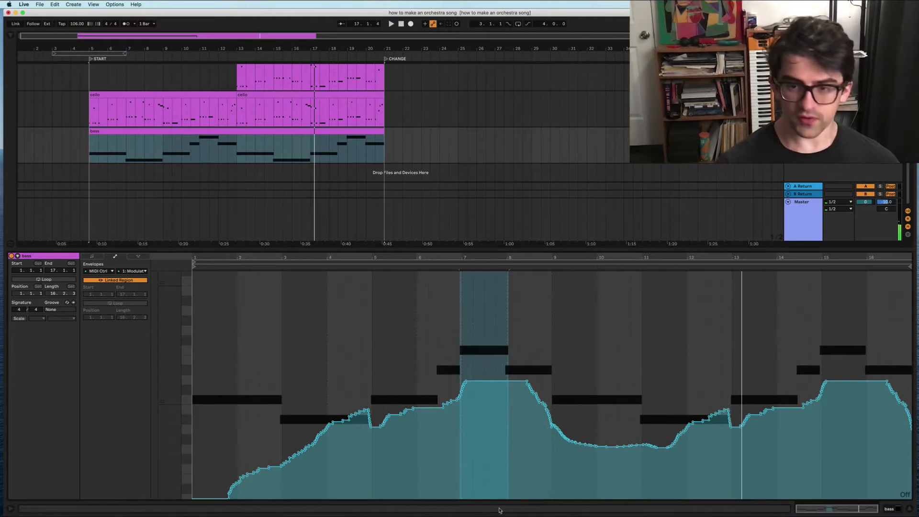
left_click(558, 472)
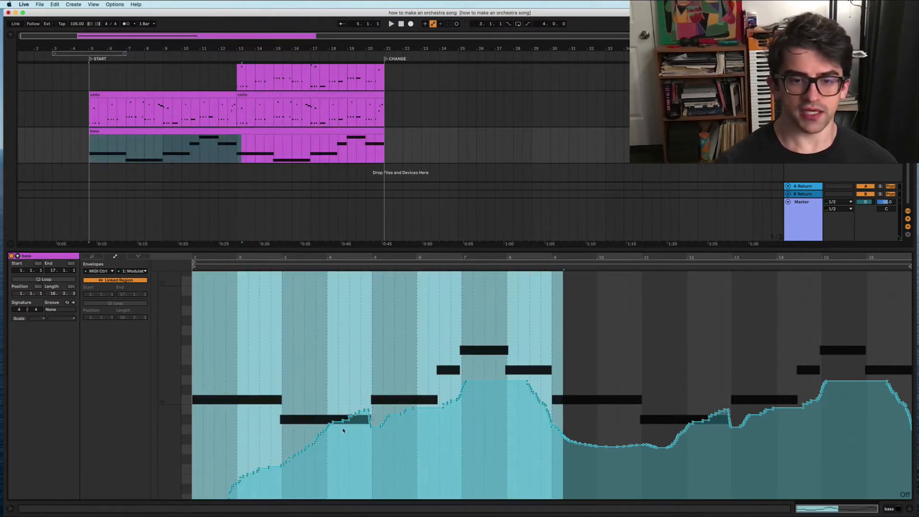
left_click_drag(331, 428, 331, 441)
left_click(423, 462)
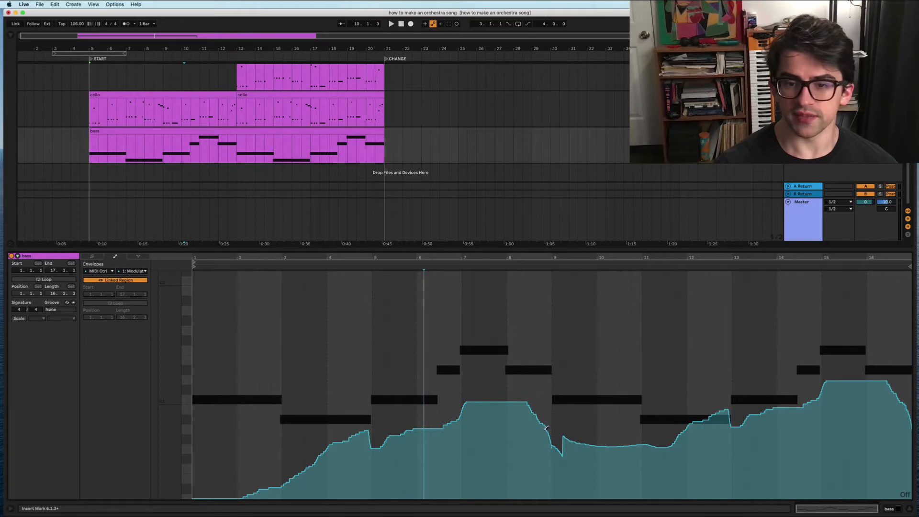
mouse_move(549, 428)
left_mouse_down()
mouse_move(550, 437)
mouse_move(570, 436)
left_mouse_up()
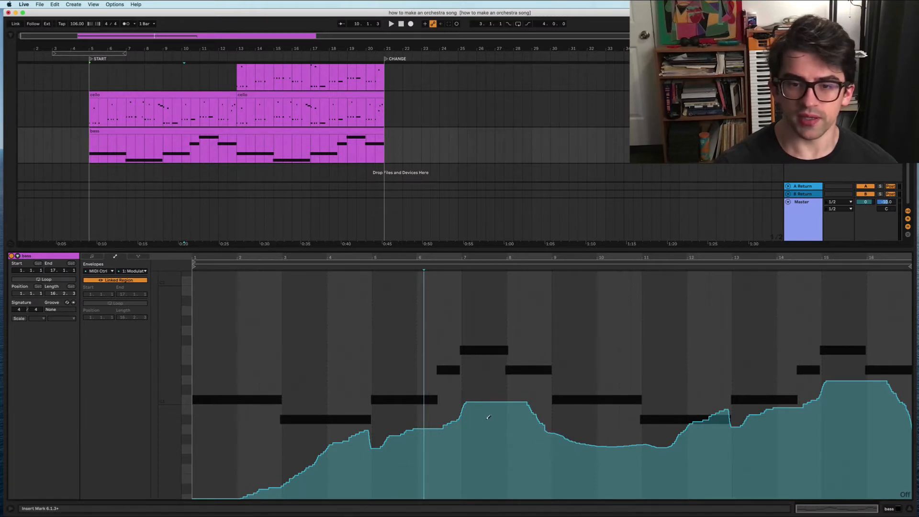
left_click_drag(473, 405, 546, 421)
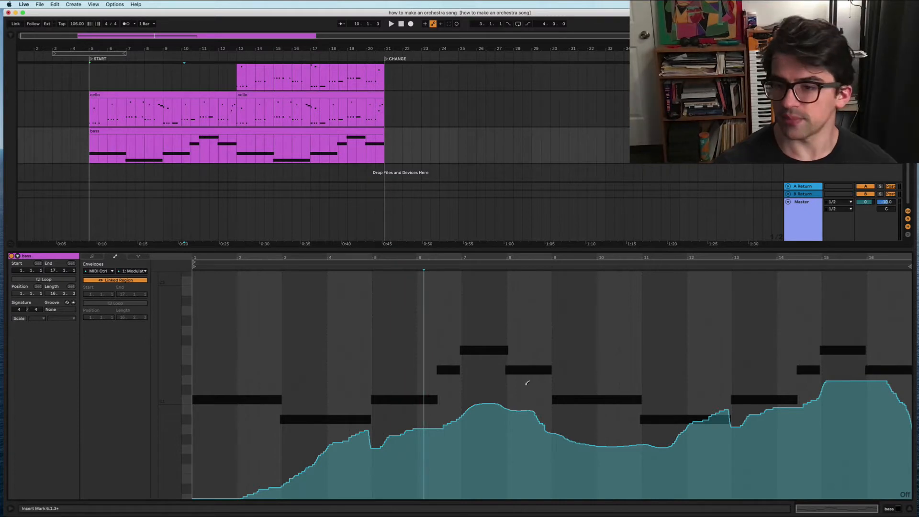
Step: Play back the new bass swells, then hide the browser and clip editor
key("space")
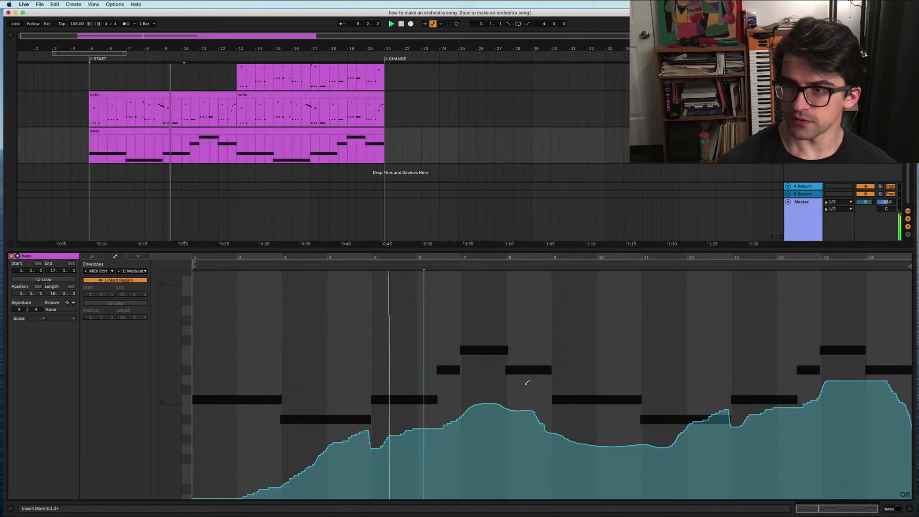
key("super+f")
type("util")
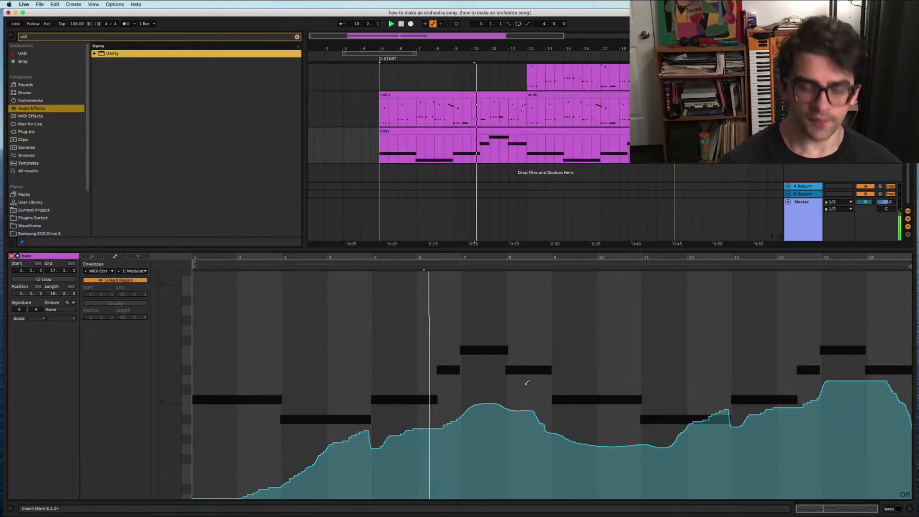
key("alt+super+b")
key("alt+super+l")
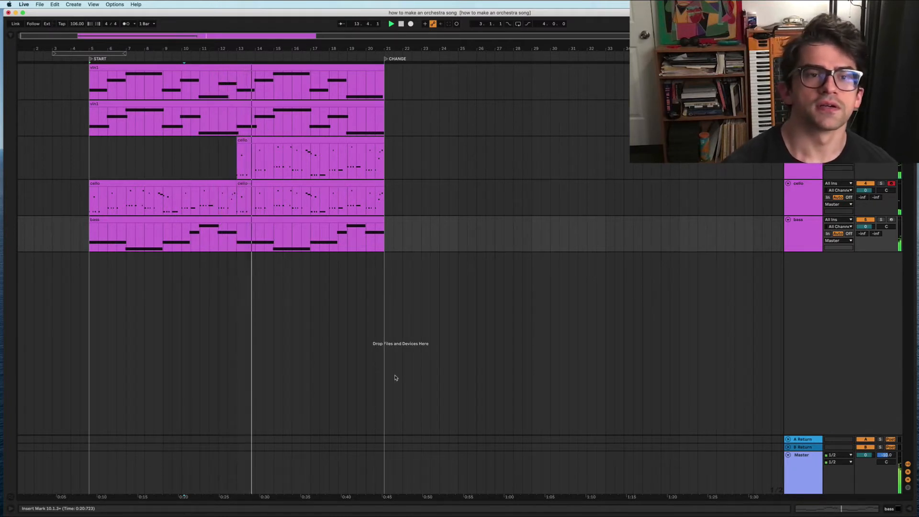
Step: Show the second violin clip's modulation envelope and play from bar 11
left_click(219, 103)
key("space")
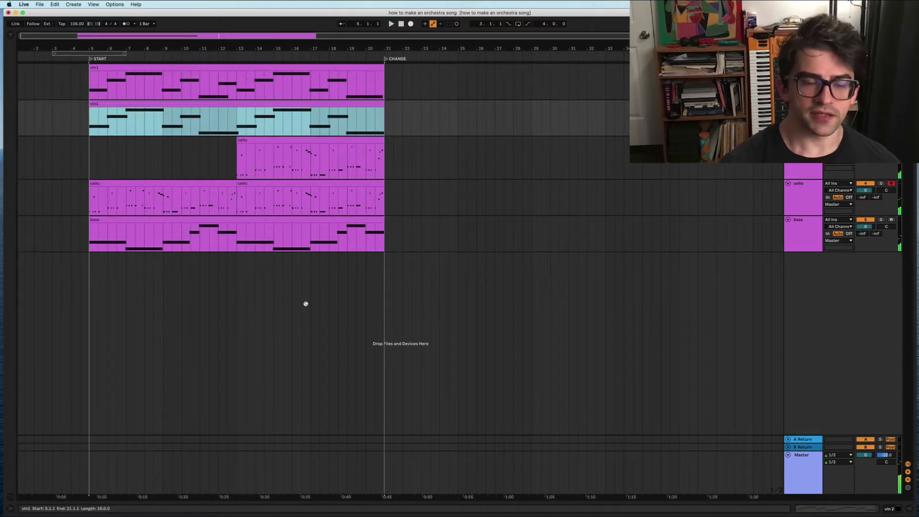
key("shift+Tab")
key("shift+Tab")
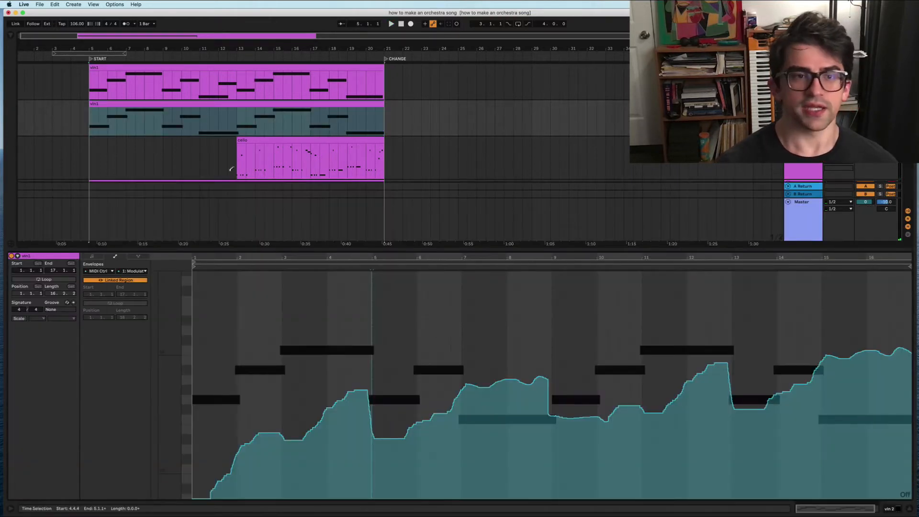
left_click(200, 129)
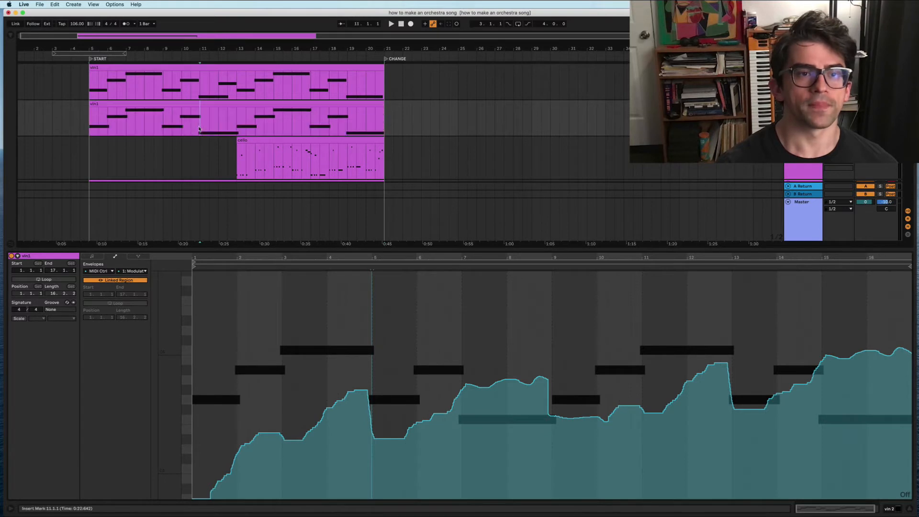
key("space")
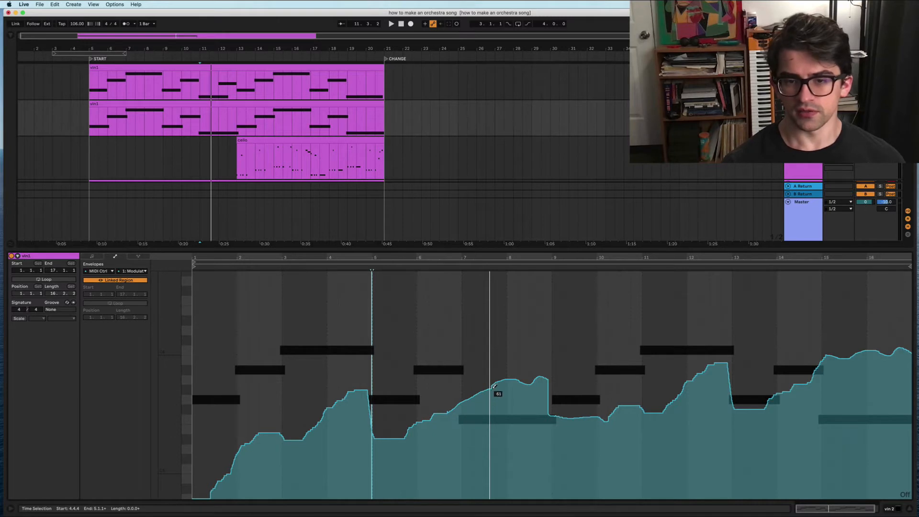
Step: Lower the bump at bar 8 and redraw bars 12 to the clip end as lower, smooth humps
left_click_drag(532, 402, 544, 407)
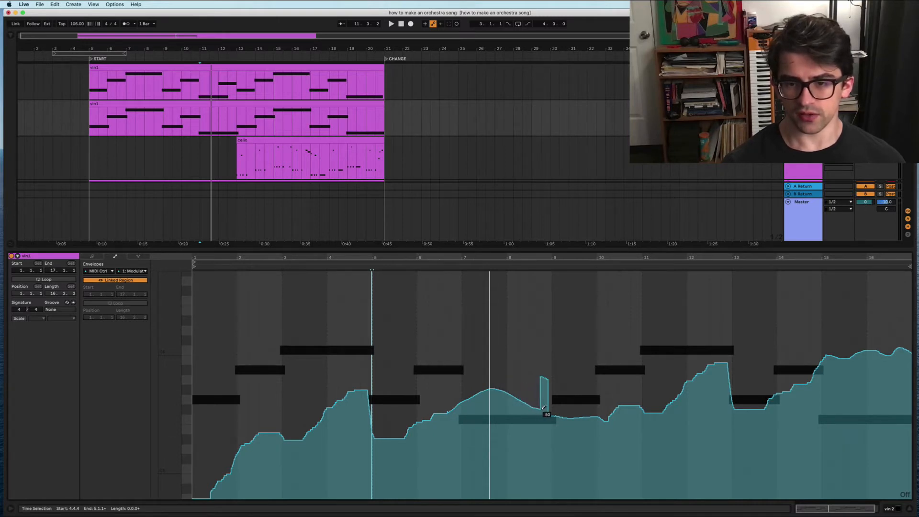
left_click(200, 127)
key("space")
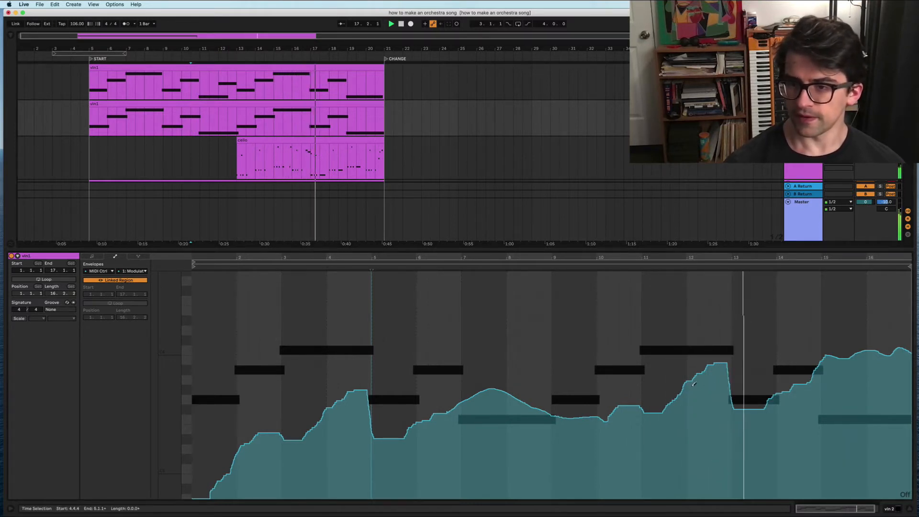
left_click_drag(694, 383, 734, 393)
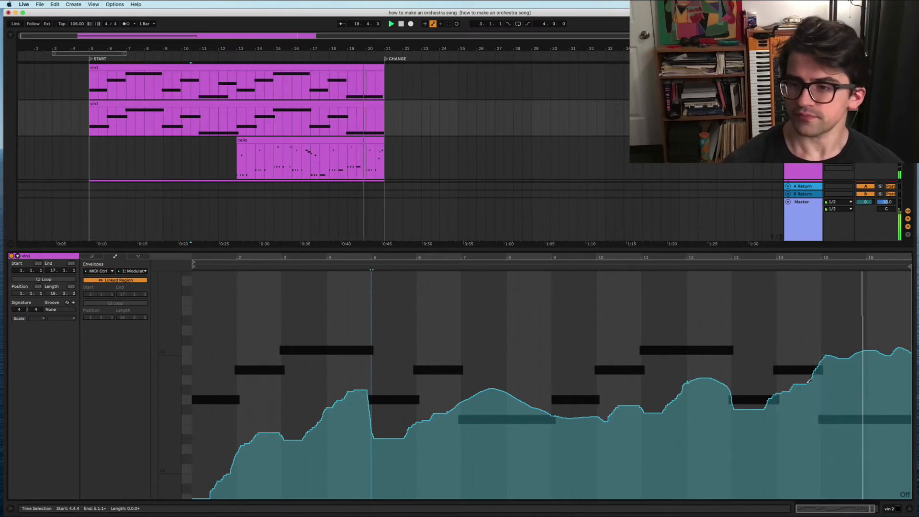
left_click_drag(811, 381, 912, 379)
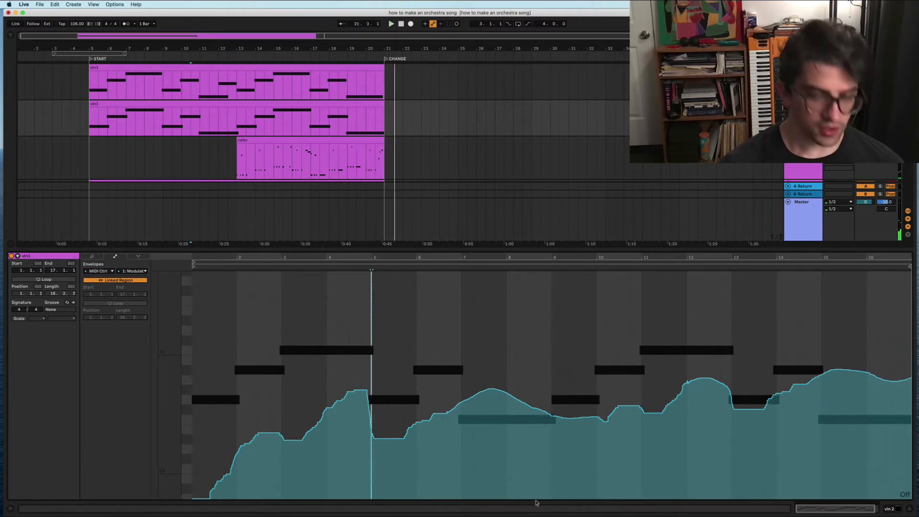
double_click(47, 257)
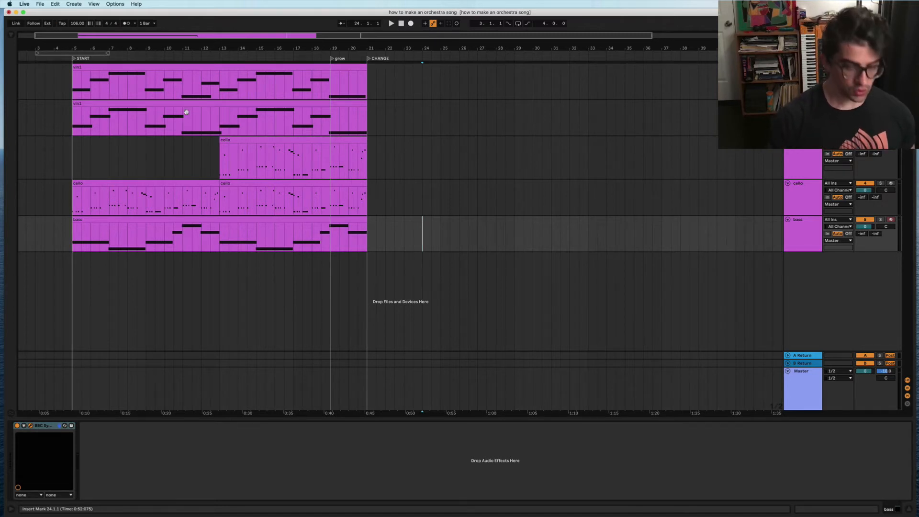
Step: Create a BBC Symphony Orchestra instrument track named timp
key("super+alt+b")
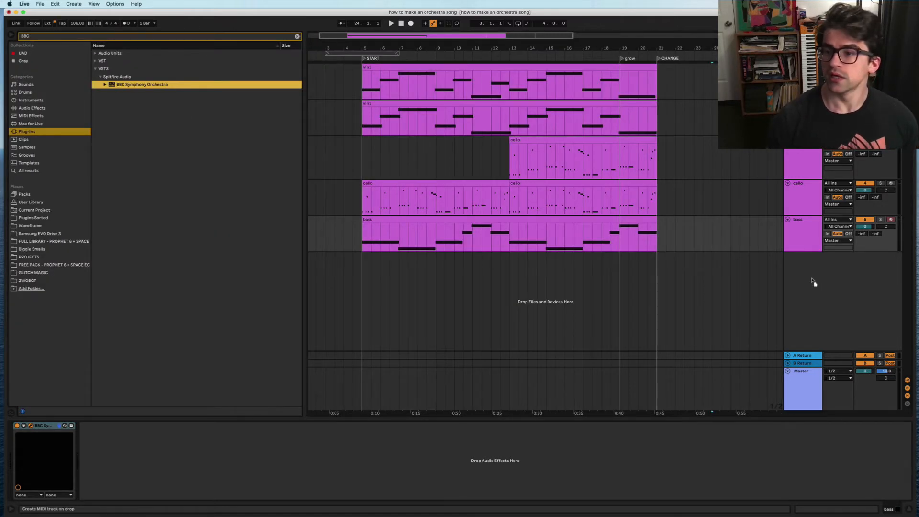
left_click_drag(809, 279, 809, 279)
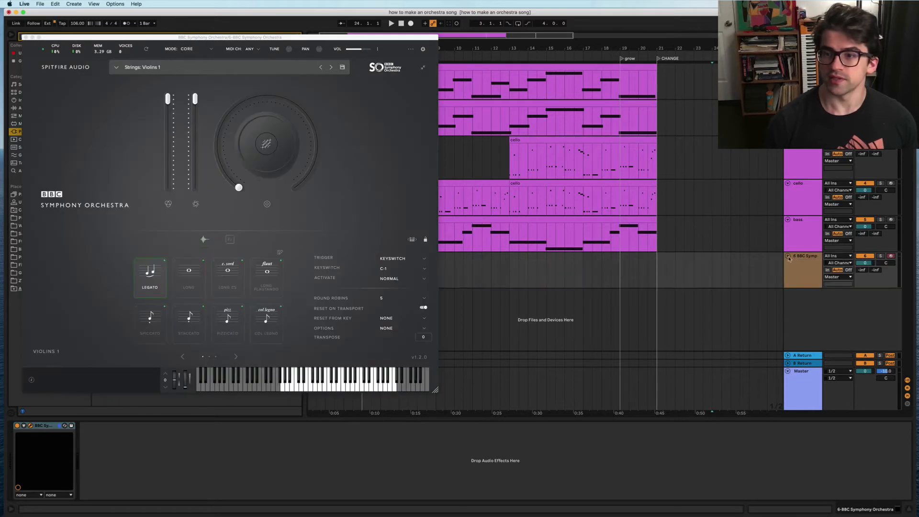
key("super+r")
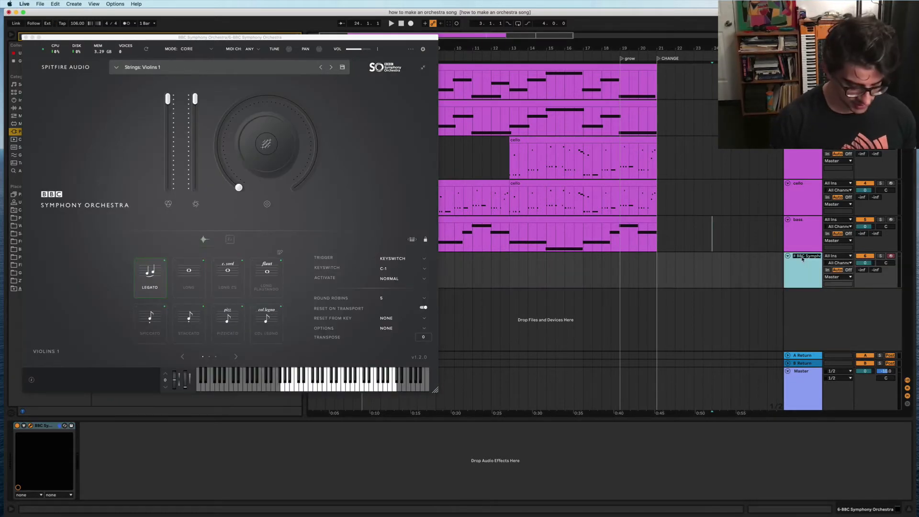
key("Return")
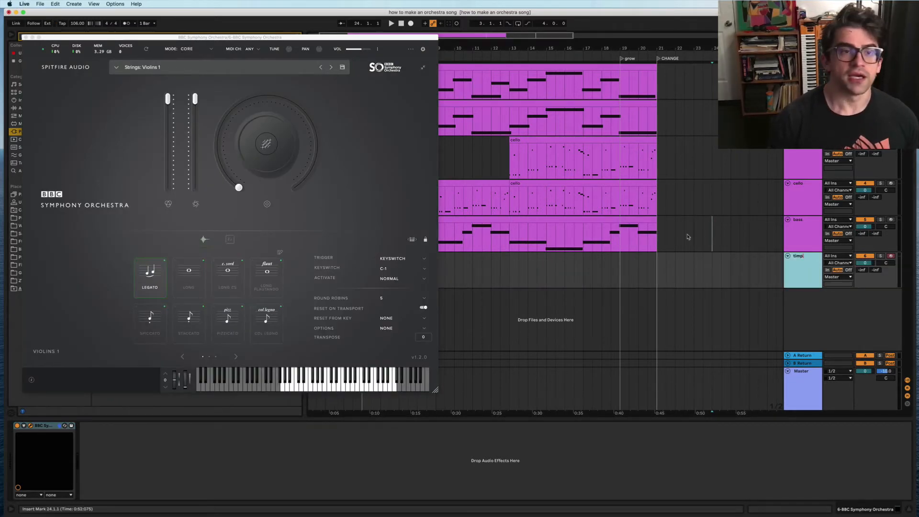
Step: Load the Percussion: Timpani preset on timp and close the plugin window
left_click(116, 67)
scroll(229, 142, "down", 15)
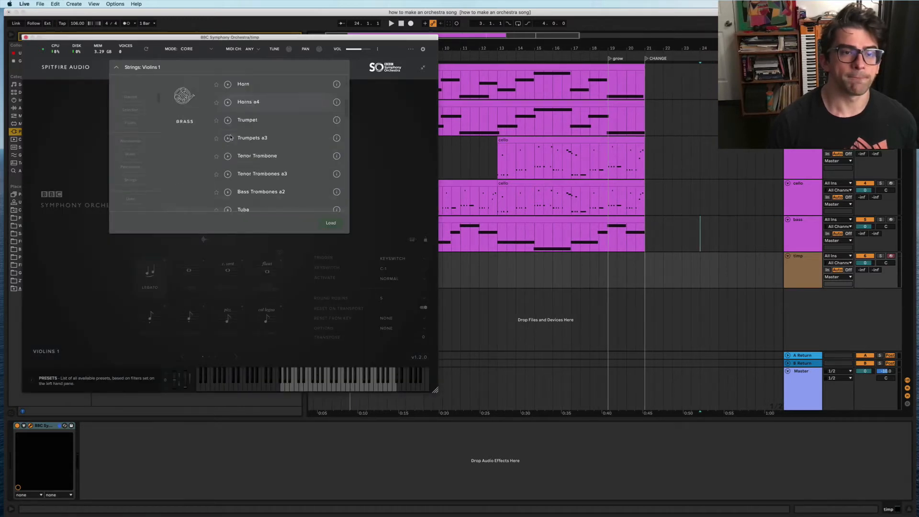
scroll(261, 149, "up", 4)
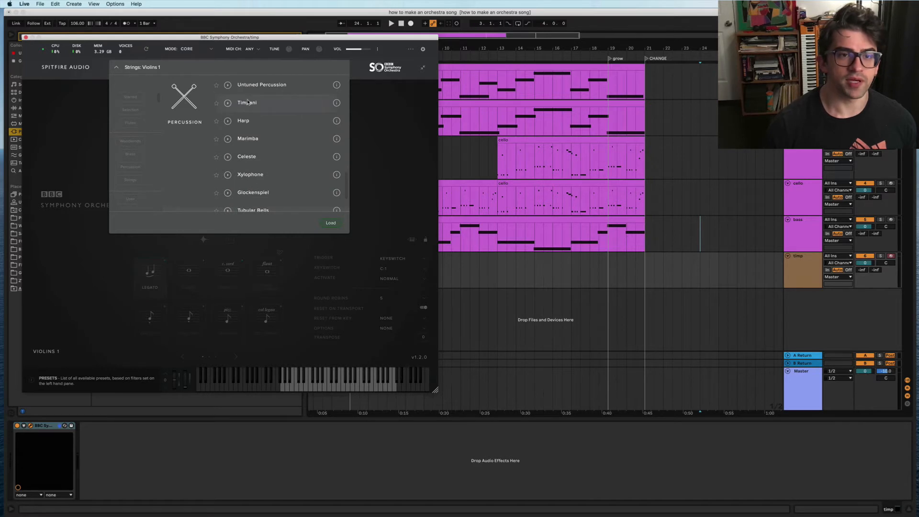
double_click(247, 102)
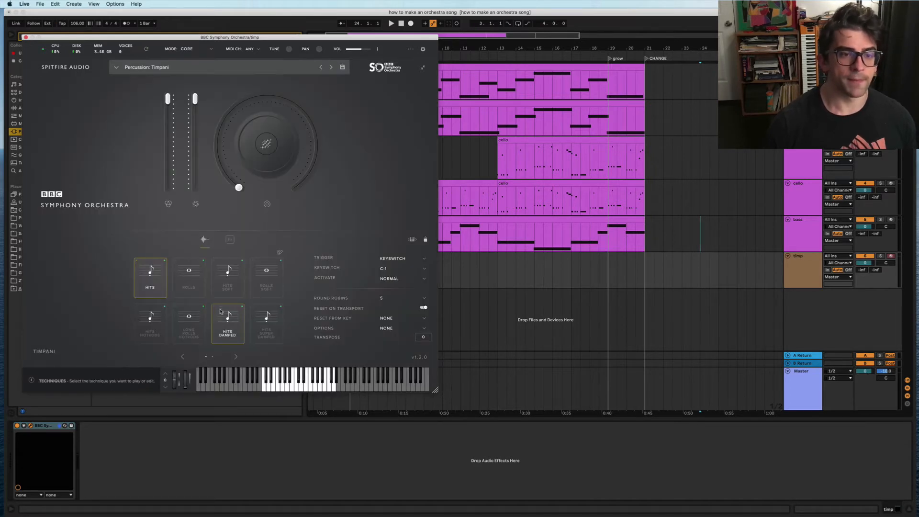
left_click(625, 274)
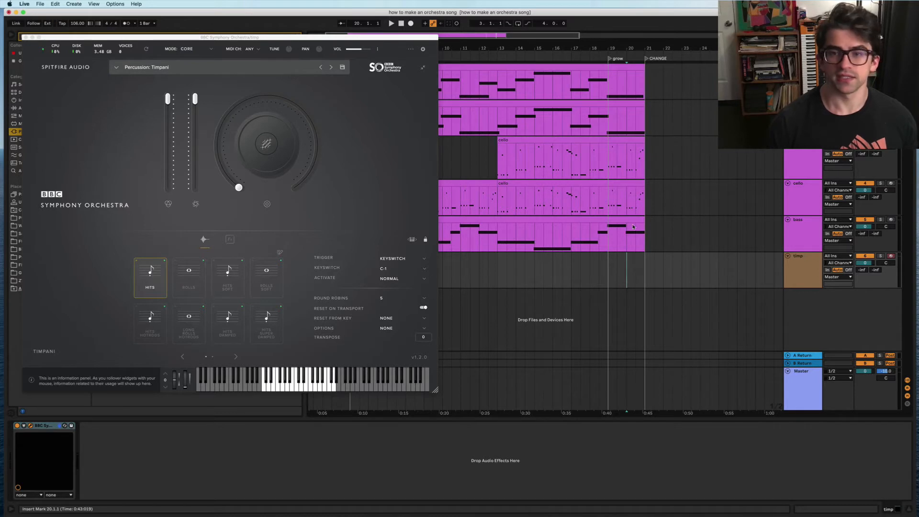
scroll(633, 275, "up", 5)
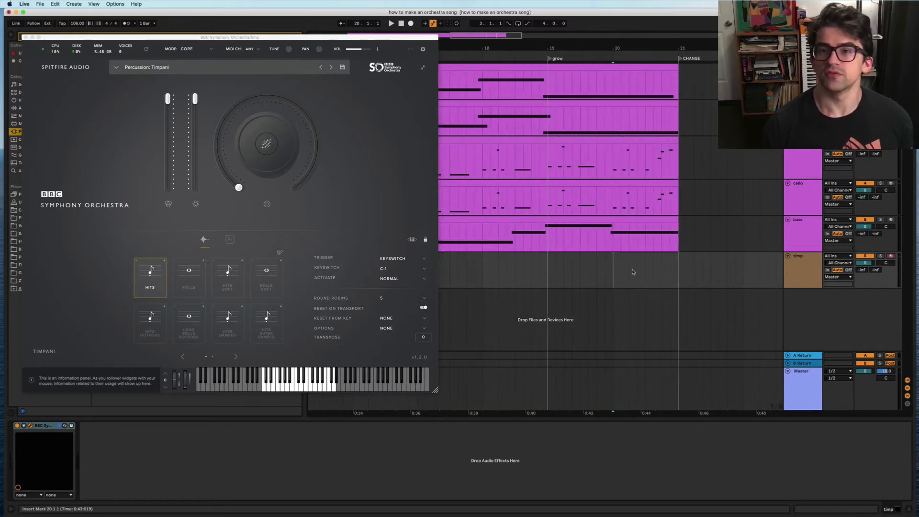
scroll(633, 275, "down", 3)
scroll(632, 275, "down", 2)
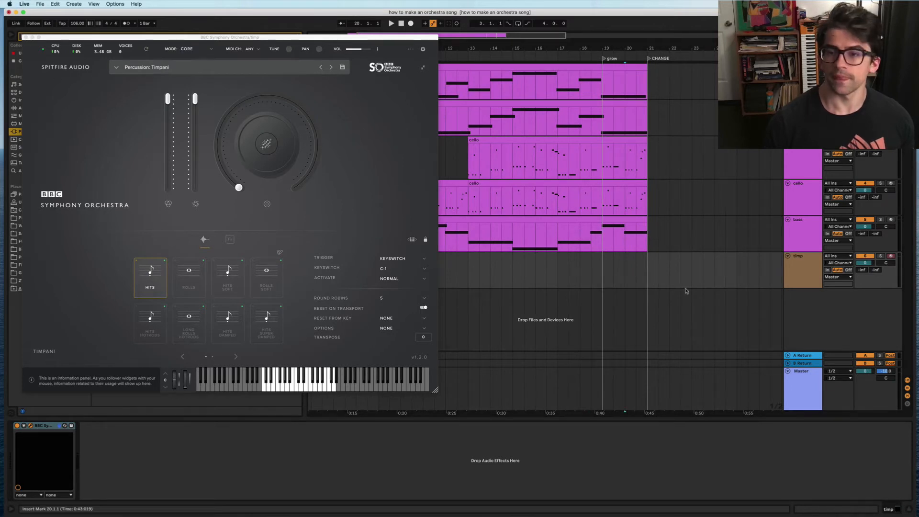
left_click(25, 38)
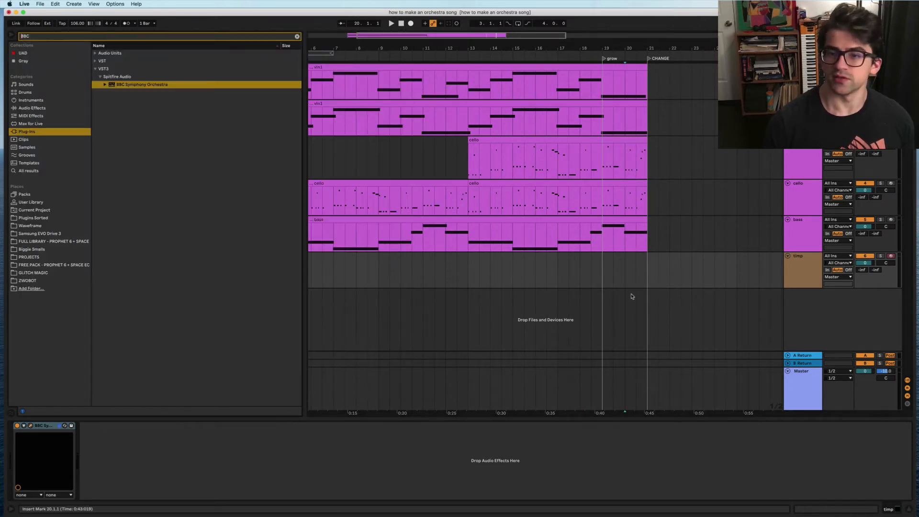
Step: Create an empty one-bar MIDI clip at bar 20 on the timp track
left_click_drag(624, 284, 646, 283)
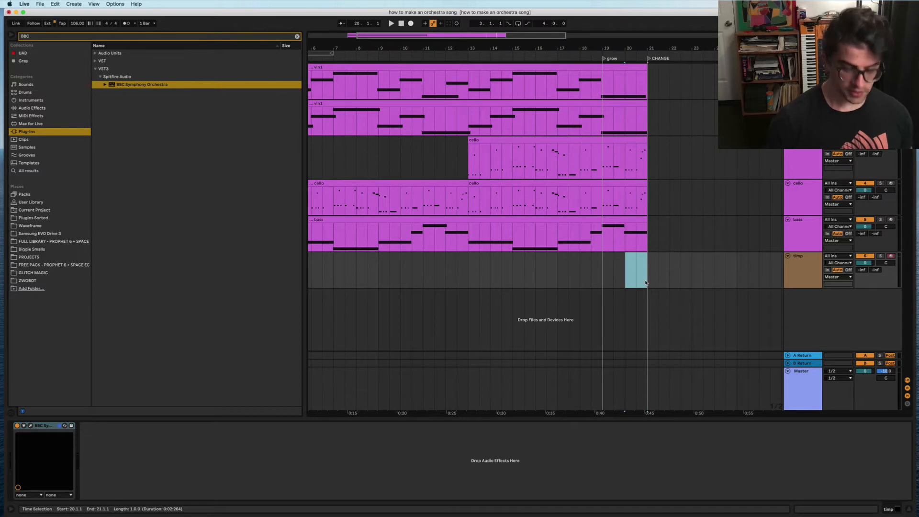
key("super+shift+m")
scroll(283, 430, "down", 10)
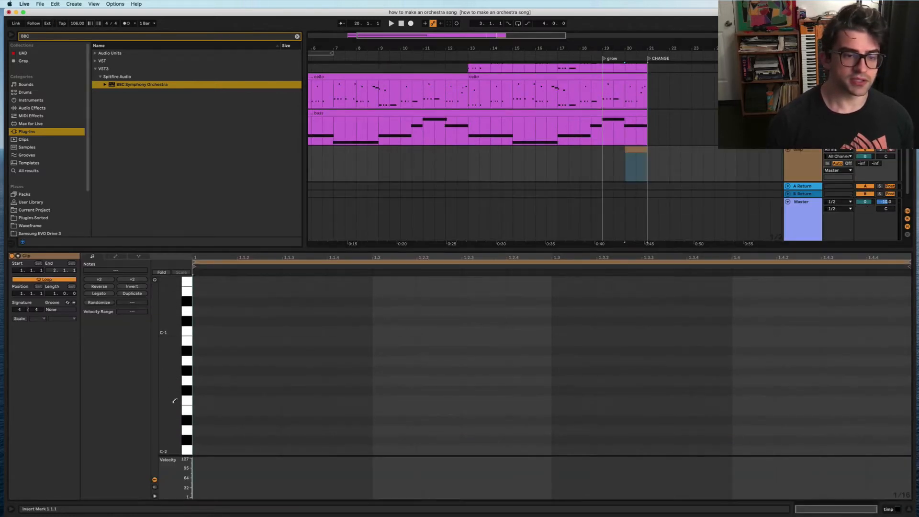
scroll(190, 329, "up", 5)
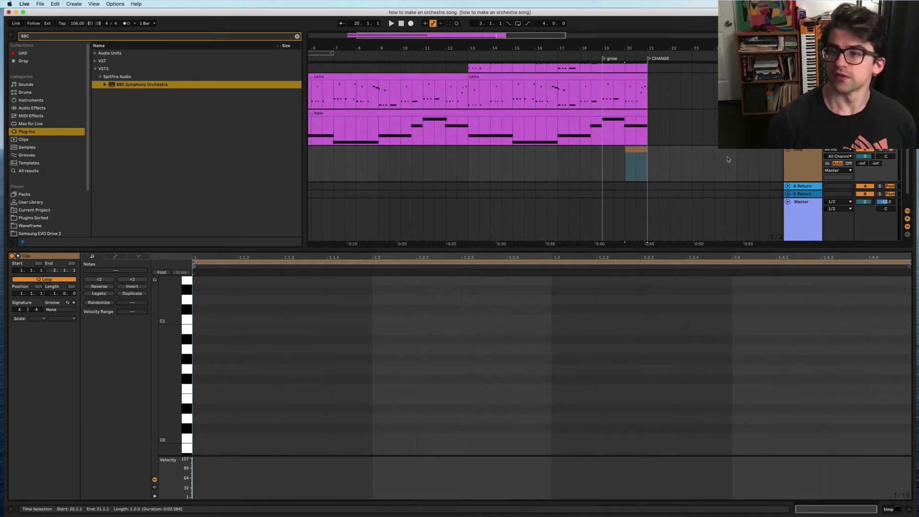
Step: Audition low timpani pitches, then add a C2 hit at velocity 127 and play it
left_click(155, 280)
left_click(183, 320)
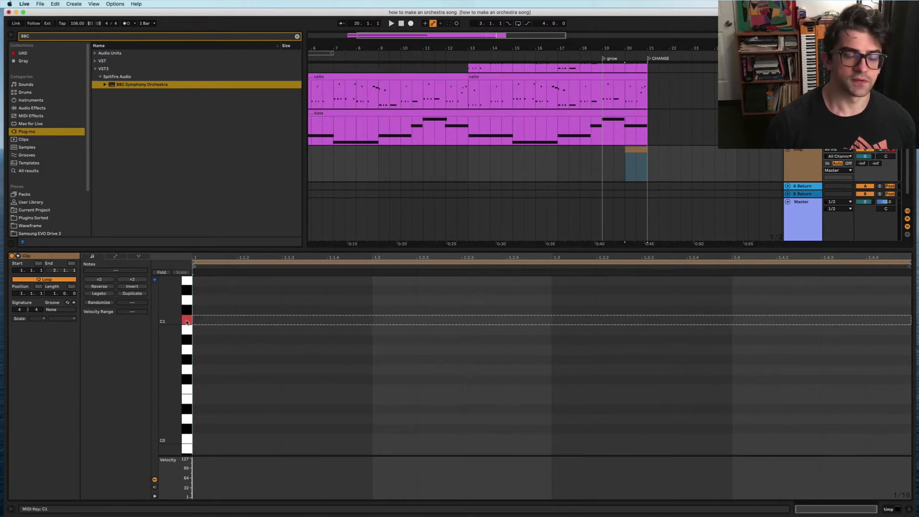
left_click_drag(183, 389, 188, 342)
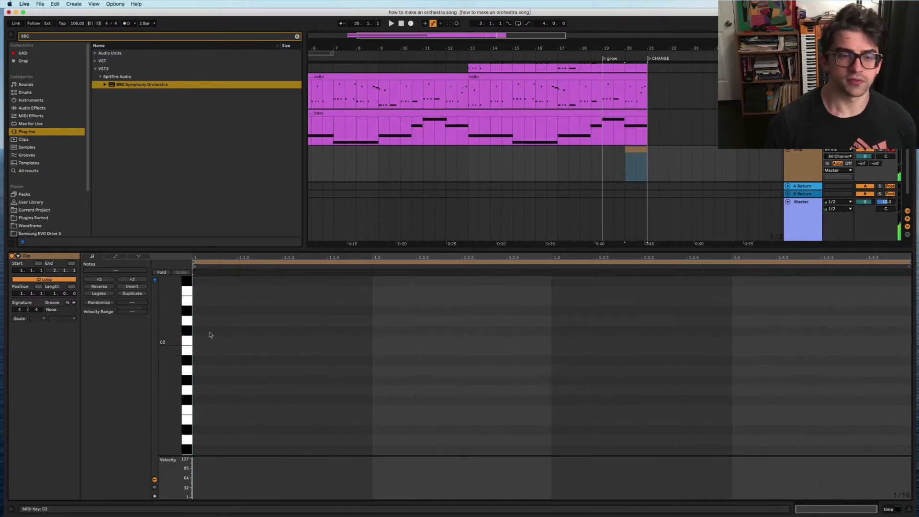
double_click(200, 341)
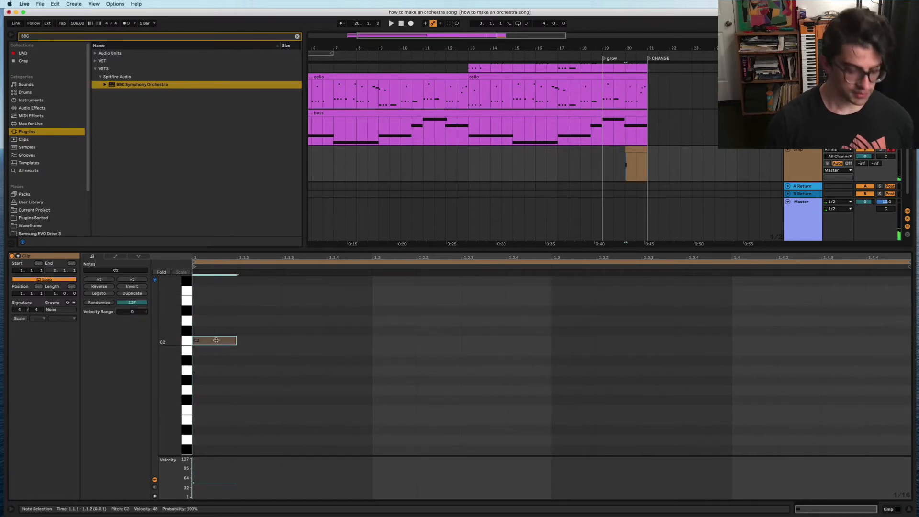
mouse_move(214, 340)
left_mouse_down()
mouse_move(214, 316)
mouse_move(208, 332)
left_mouse_up()
key("space")
key("space")
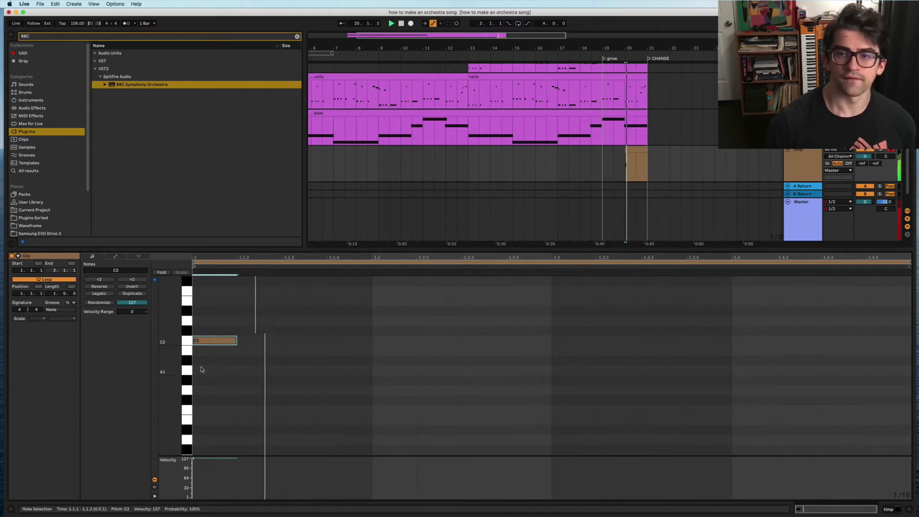
key("space")
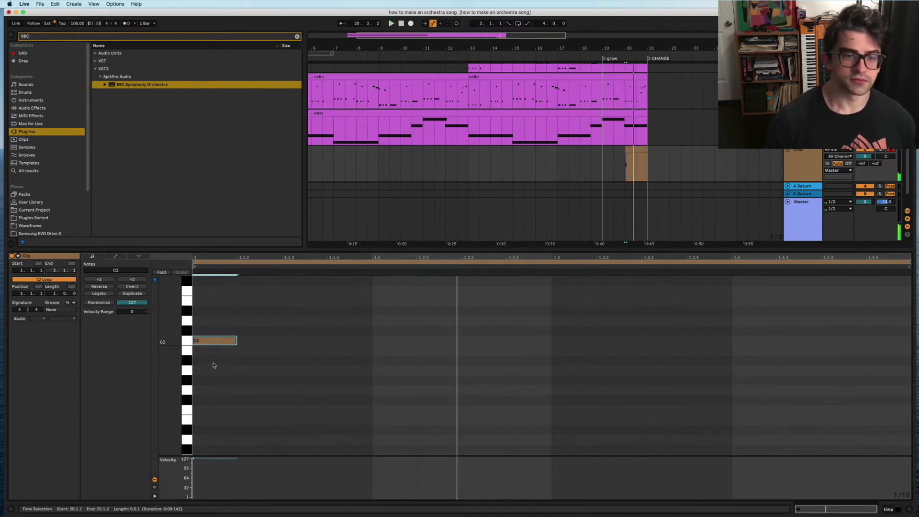
left_click(211, 341)
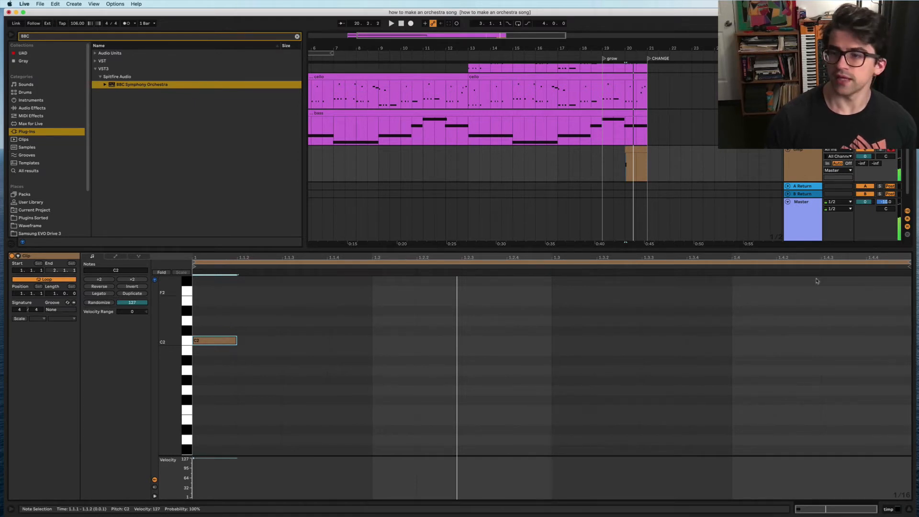
Step: Duplicate the timp track along with its clip
left_click(800, 173)
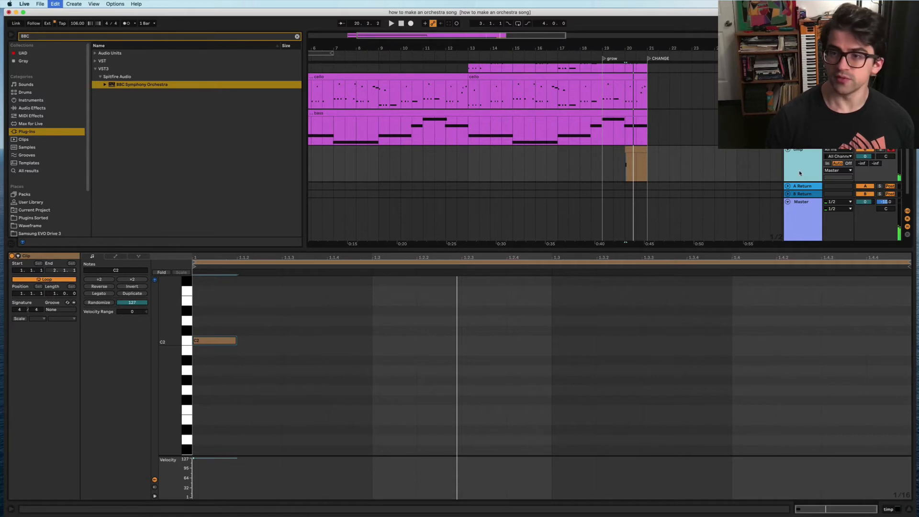
key("ctrl+d")
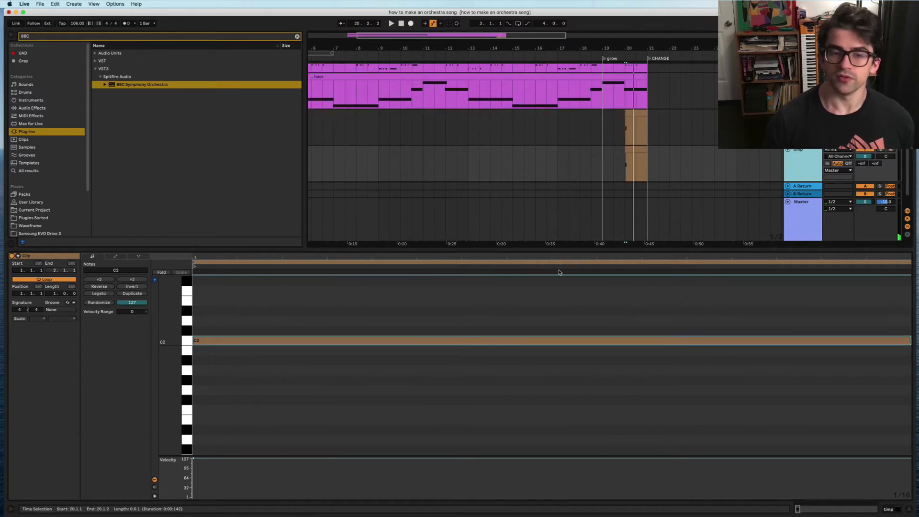
left_click(780, 342)
scroll(779, 342, "down", 6)
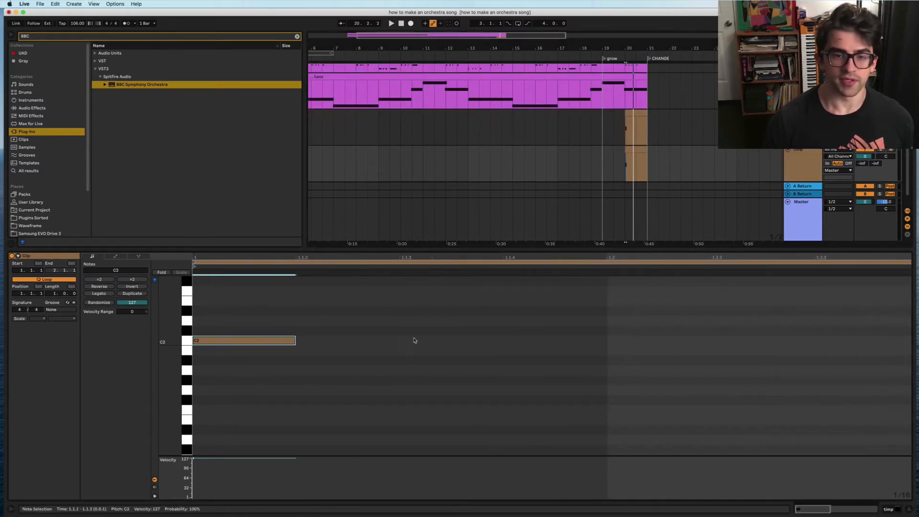
scroll(415, 341, "up", 1)
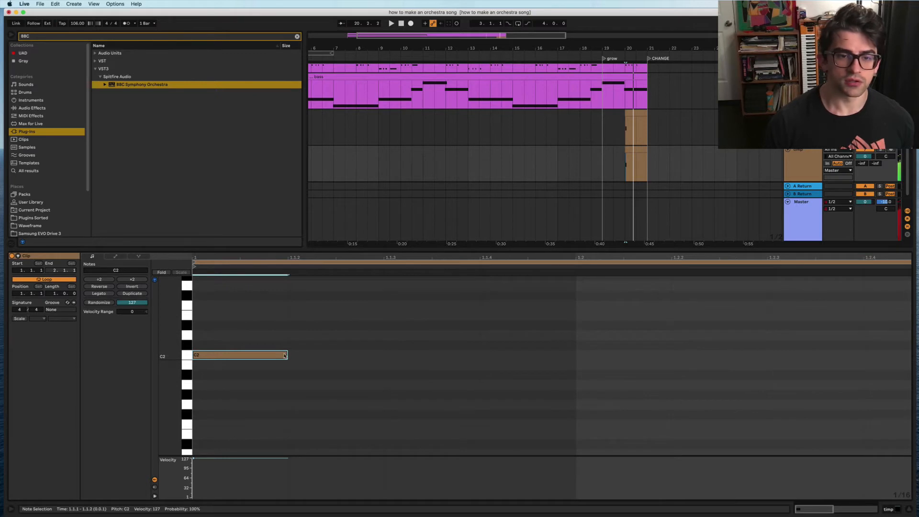
Step: Try moving the note, undo, and keep it at C2 before reselecting timp
left_click_drag(286, 356, 514, 374)
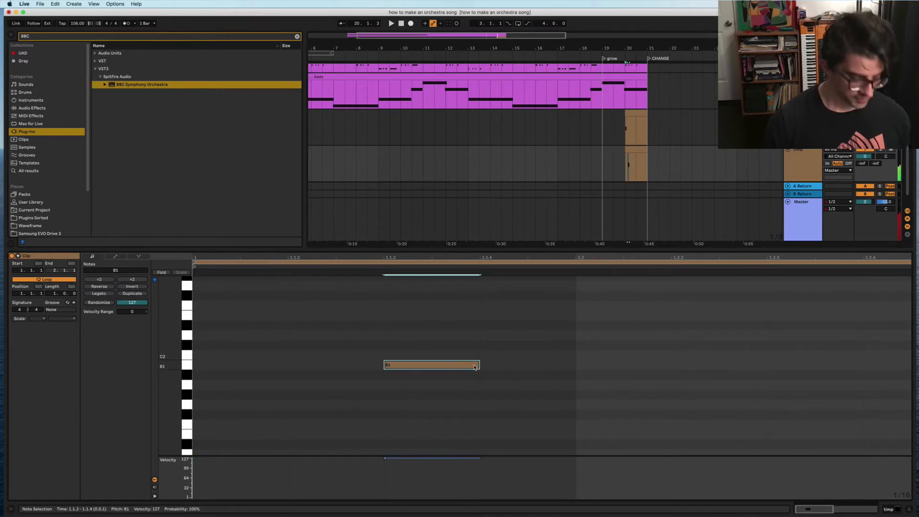
key("super+z")
left_click(201, 393)
left_click(288, 356)
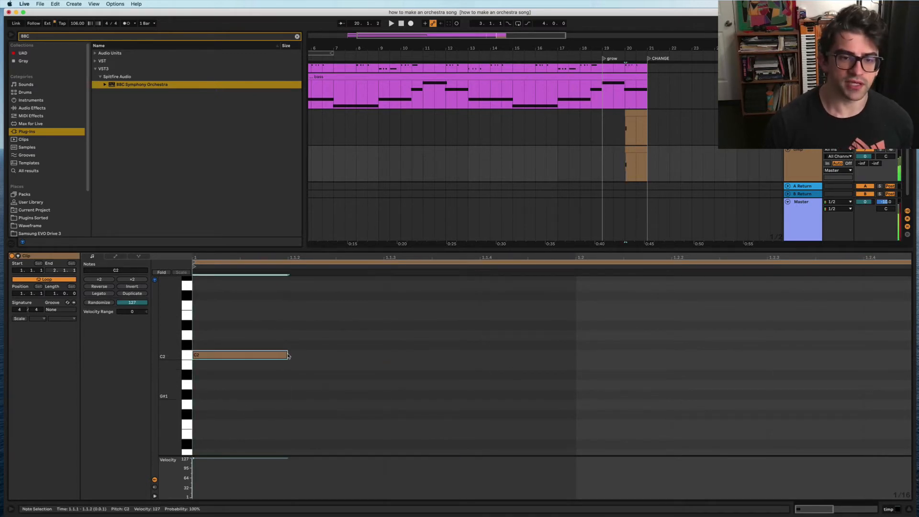
left_click_drag(288, 356, 918, 369)
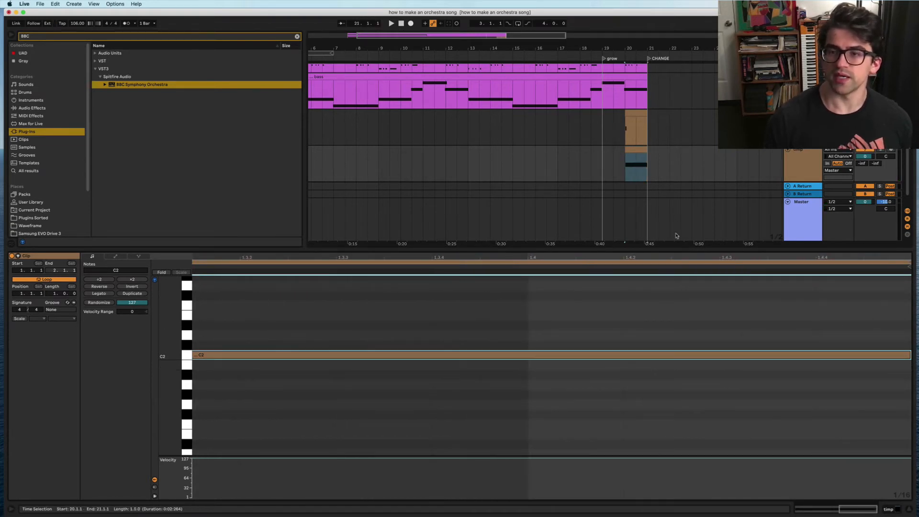
left_click(803, 113)
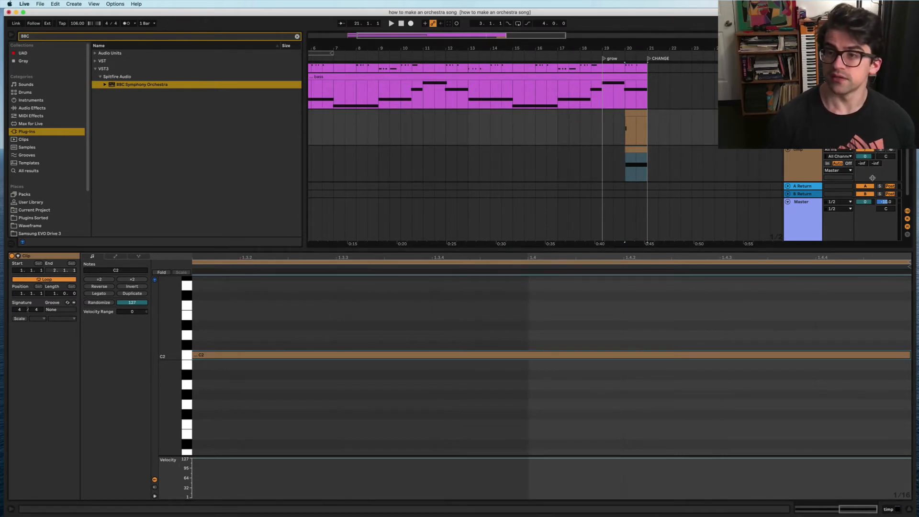
left_click(811, 150)
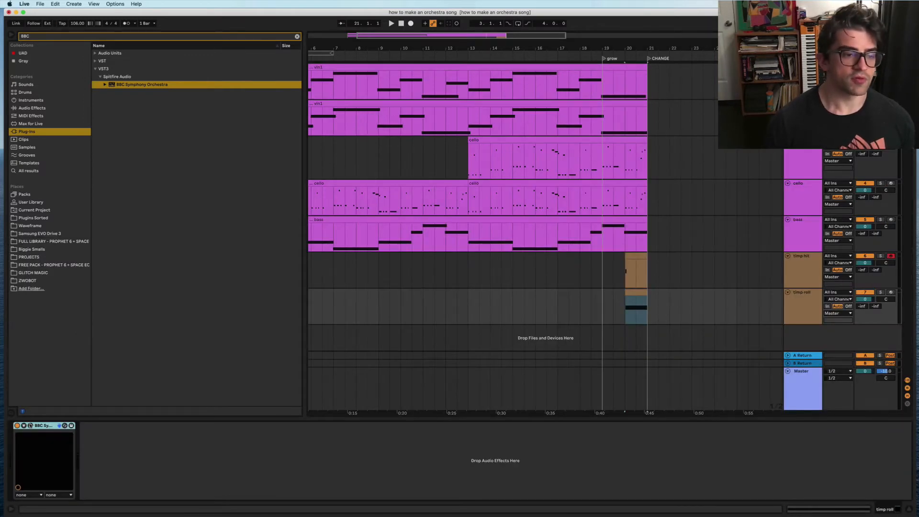
Step: Switch the timp roll track's timpani to the Rolls articulation
left_click(31, 426)
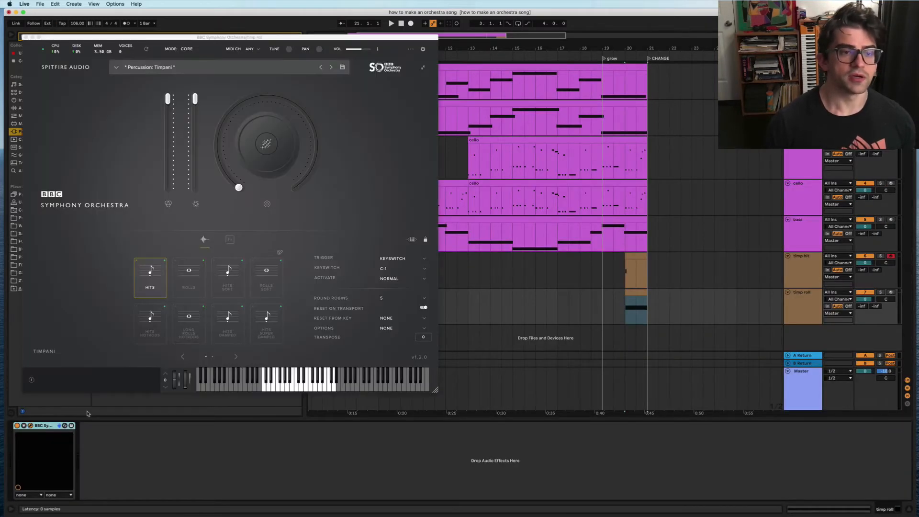
left_click(189, 278)
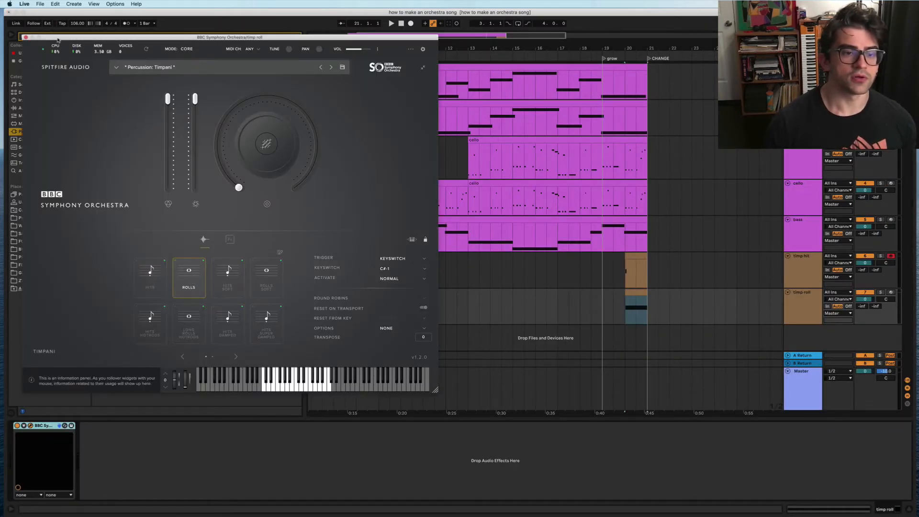
left_click(26, 37)
Step: Solo timp roll, play it, enlarge the track, and open its clip's notes
left_click(881, 292)
key("space")
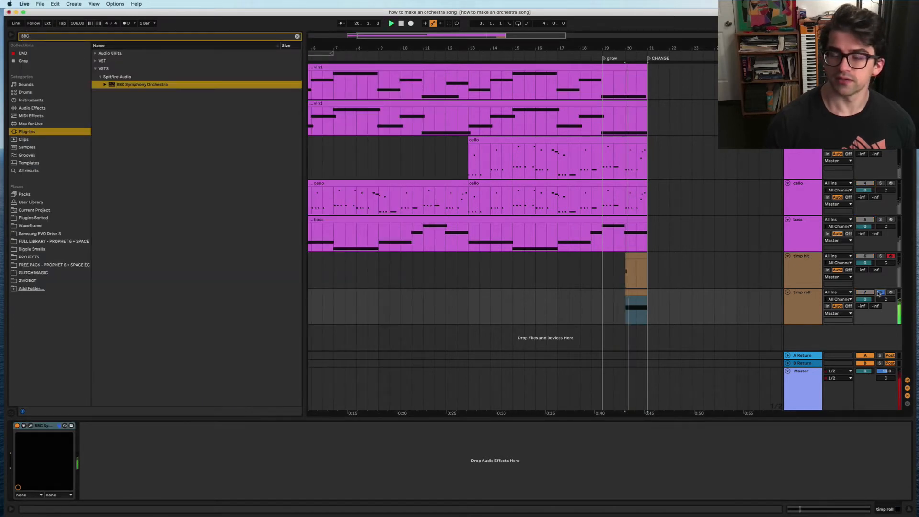
left_click_drag(809, 324, 791, 336)
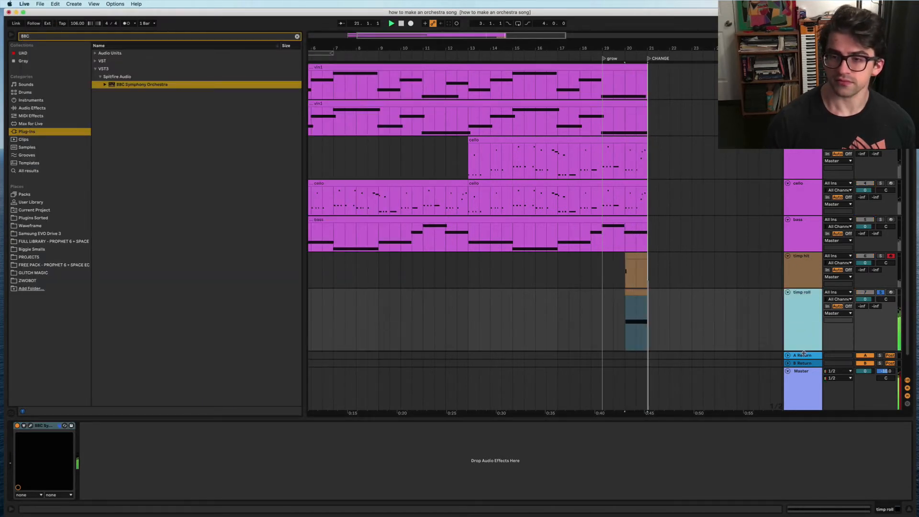
scroll(644, 332, "up", 5)
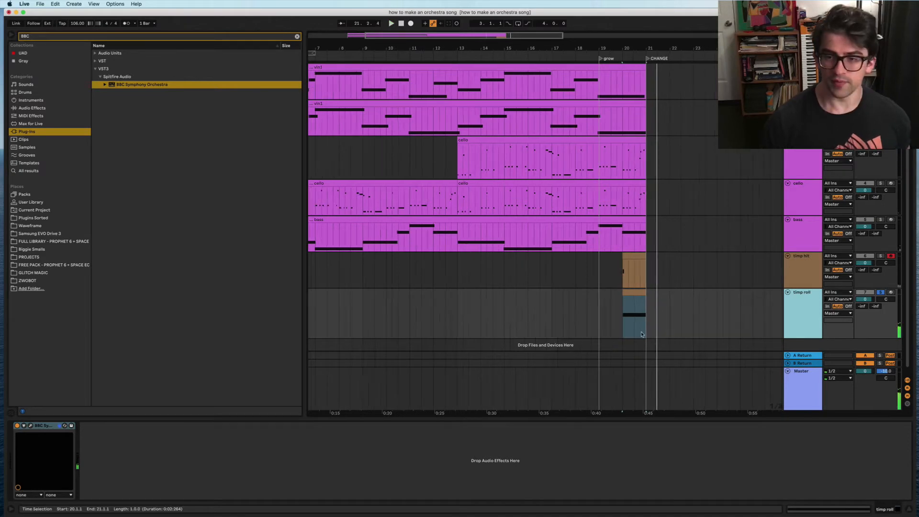
scroll(623, 329, "down", 1)
key("shift+Tab")
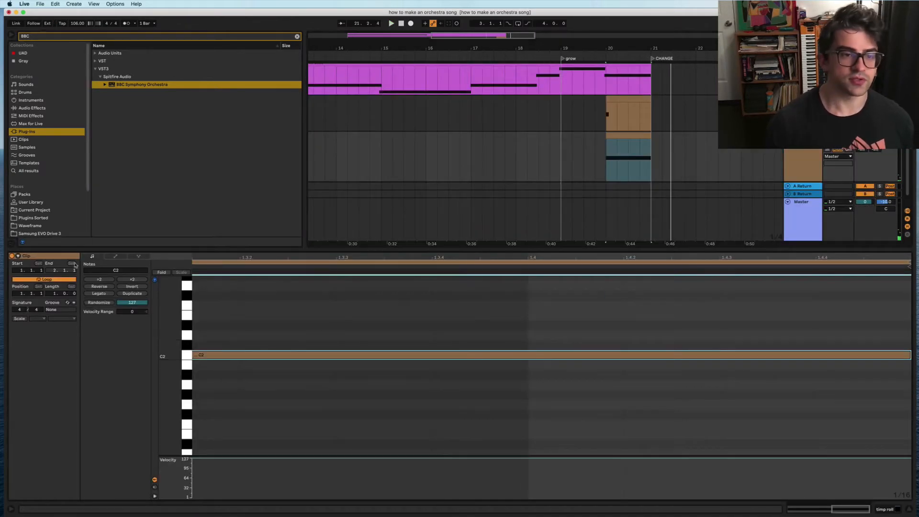
Step: Show the timp roll clip's MIDI Ctrl 1: Modulation envelope across the whole bar
left_click(114, 257)
left_click(107, 271)
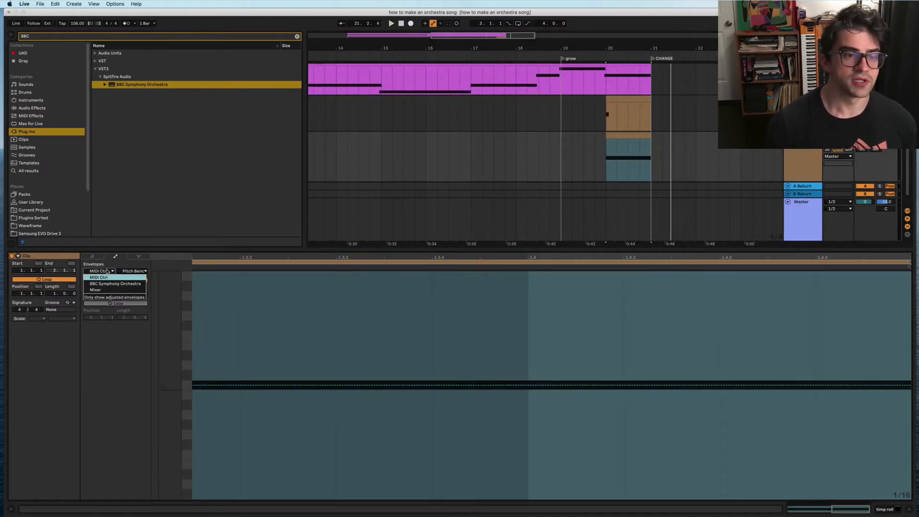
left_click(120, 278)
left_click(143, 271)
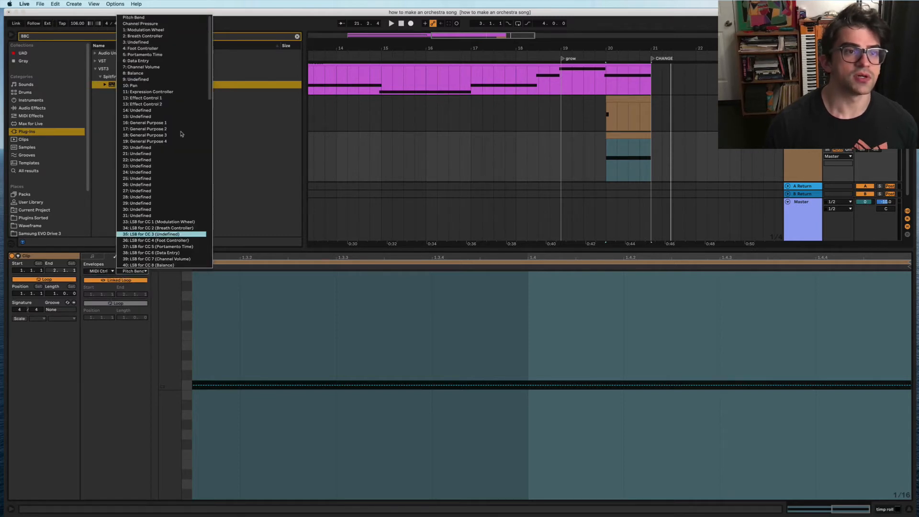
left_click(158, 30)
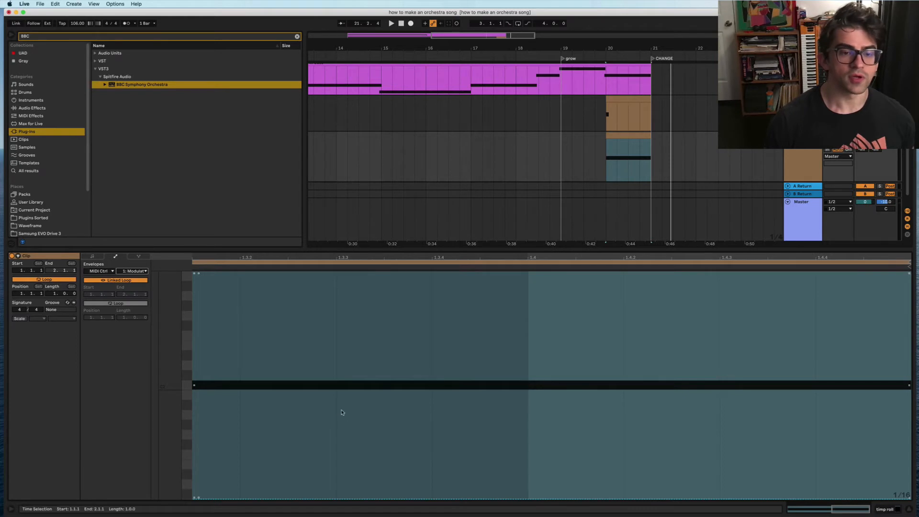
key("z")
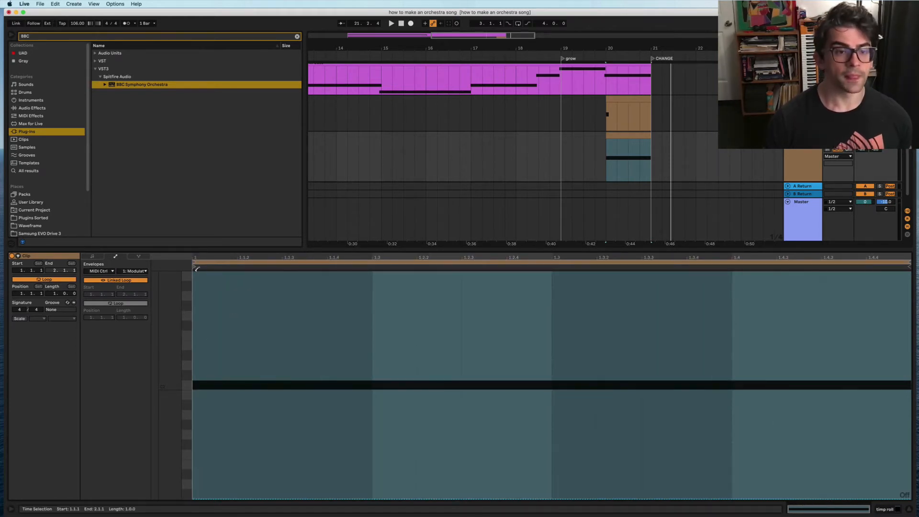
Step: Draw a modulation curve falling from the top with a dip mid-bar, auditioning it
mouse_move(197, 289)
left_mouse_down()
mouse_move(326, 325)
mouse_move(417, 386)
mouse_move(545, 411)
mouse_move(704, 352)
left_mouse_up()
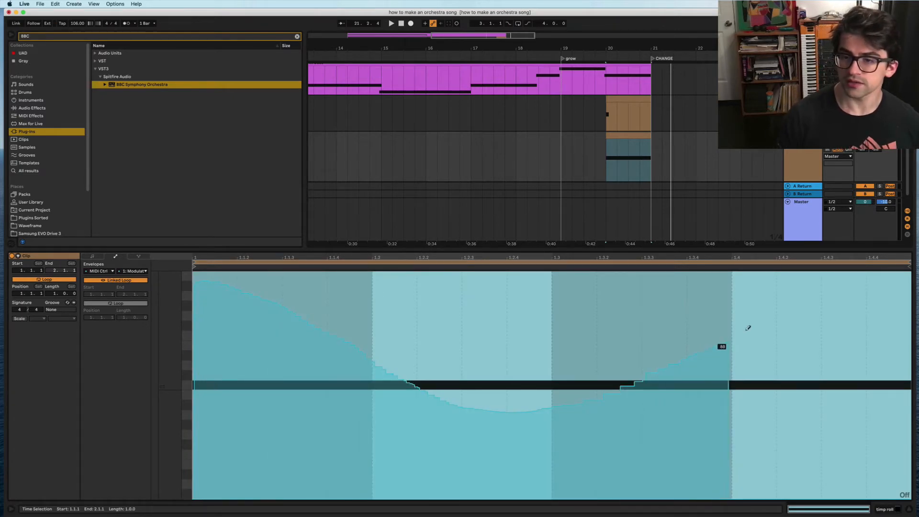
mouse_move(748, 328)
left_mouse_down()
mouse_move(862, 279)
mouse_move(900, 275)
left_mouse_up()
key("space")
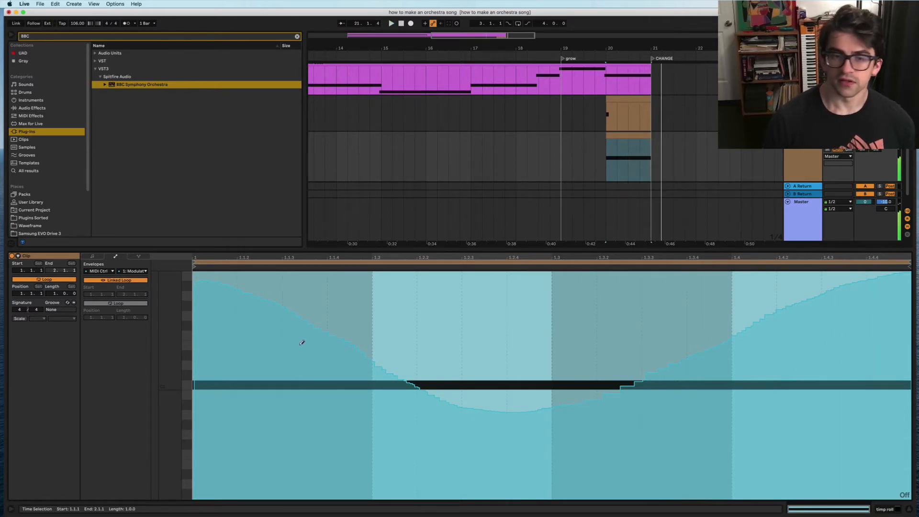
mouse_move(414, 381)
left_mouse_down()
mouse_move(521, 396)
mouse_move(614, 380)
left_mouse_up()
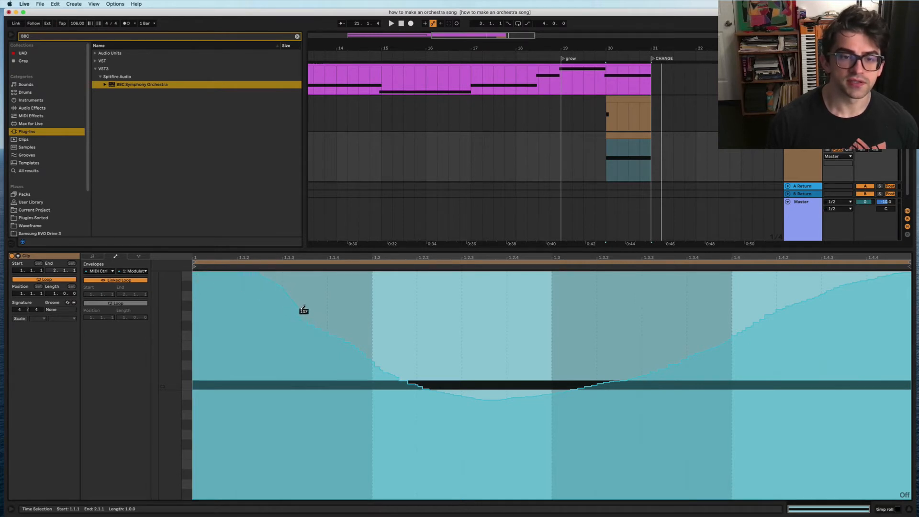
key("space")
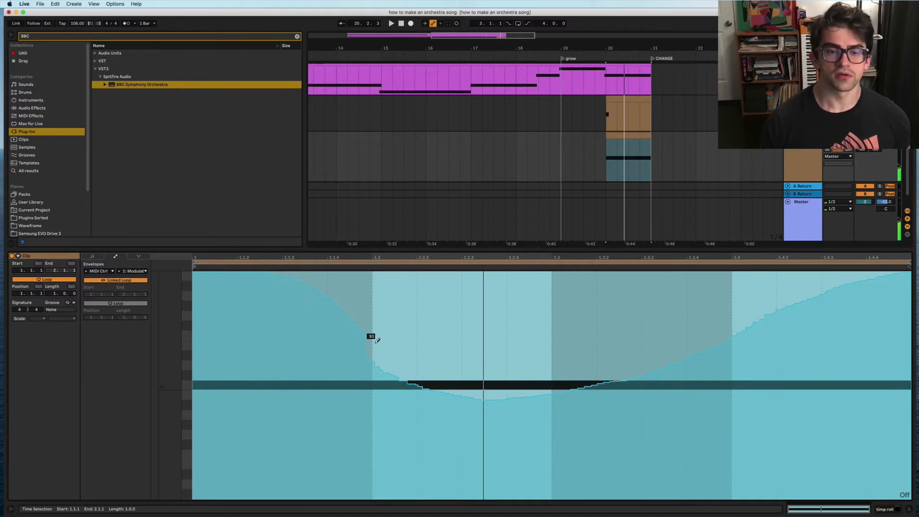
left_click_drag(377, 340, 441, 379)
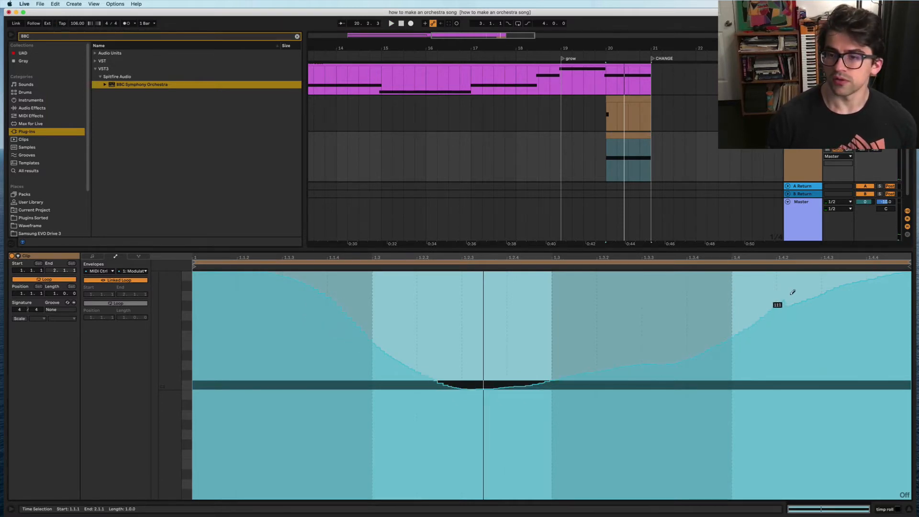
key("space")
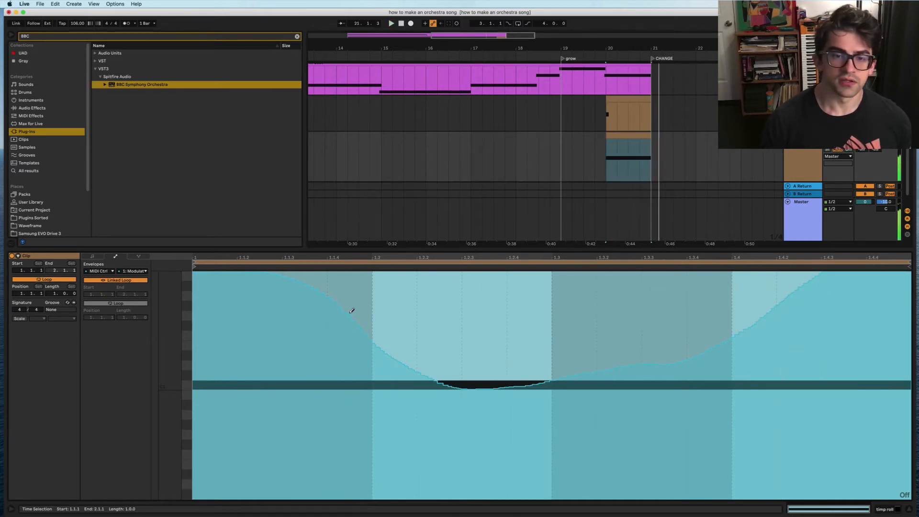
Step: Lower the curve's middle and swell its end to maximum, then return to the arrangement
left_click_drag(422, 346, 531, 369)
key("space")
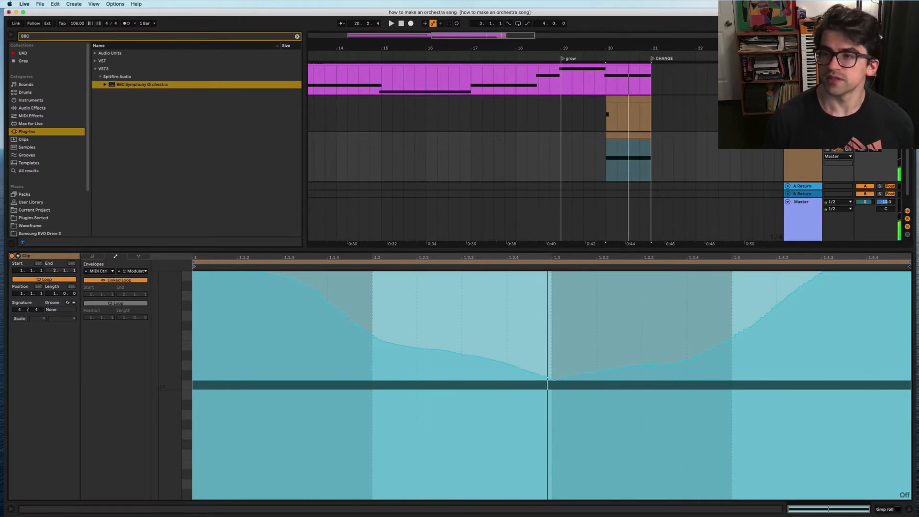
key("space")
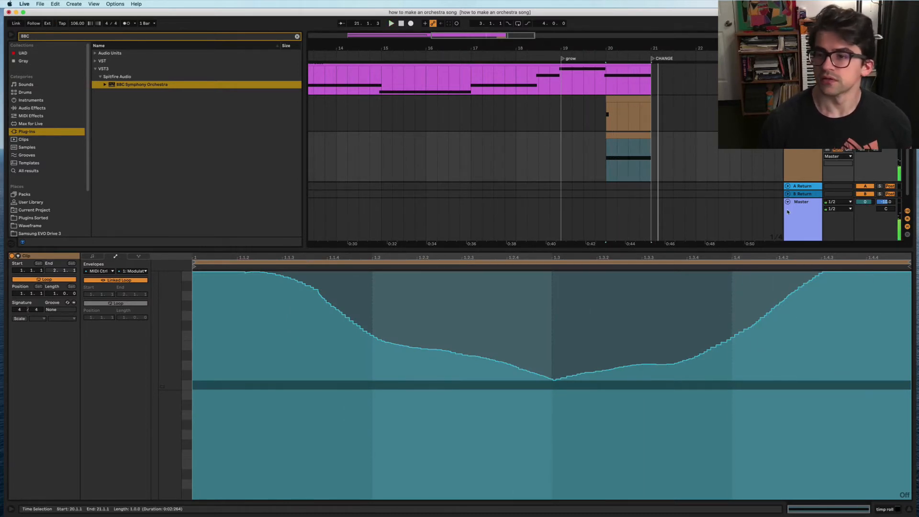
mouse_move(731, 337)
left_mouse_down()
mouse_move(746, 279)
mouse_move(859, 271)
left_mouse_up()
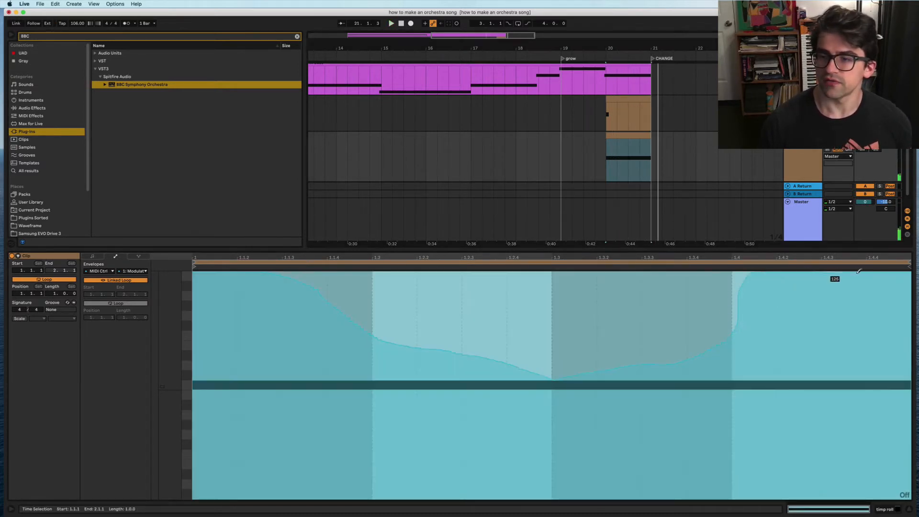
key("space")
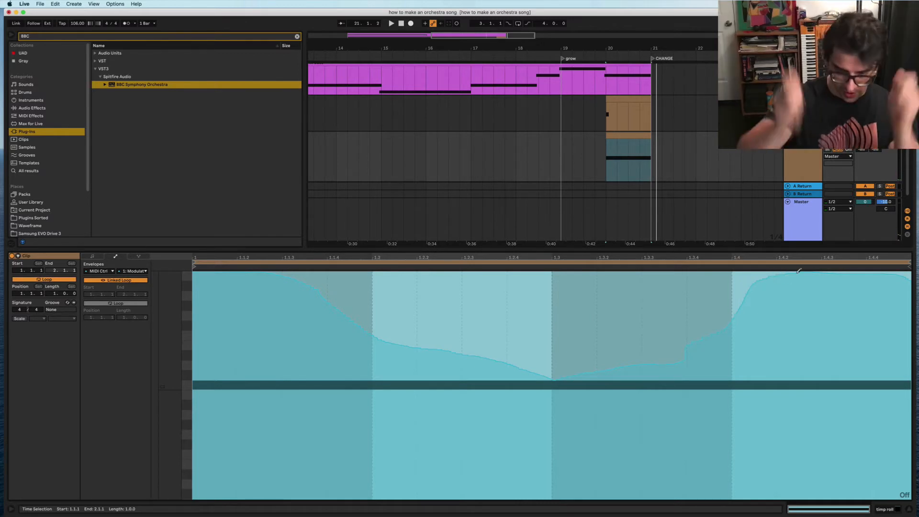
key("space")
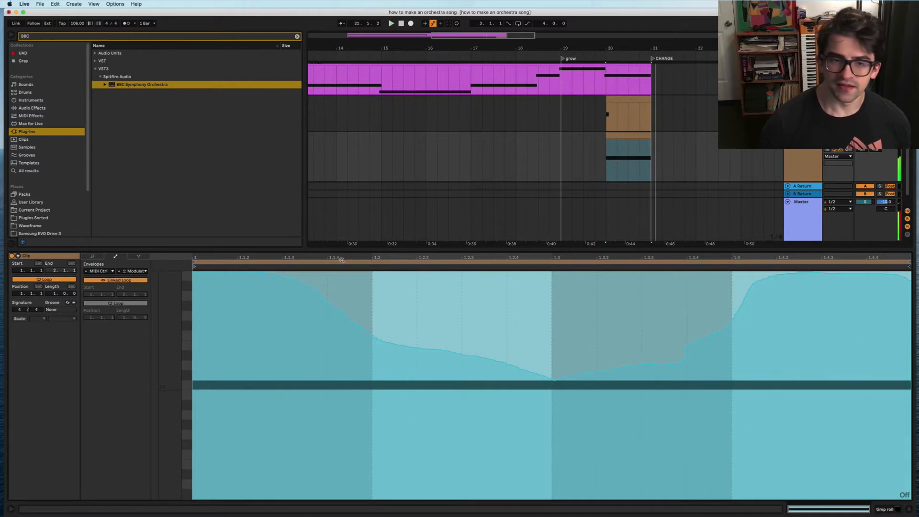
key("super+alt+b")
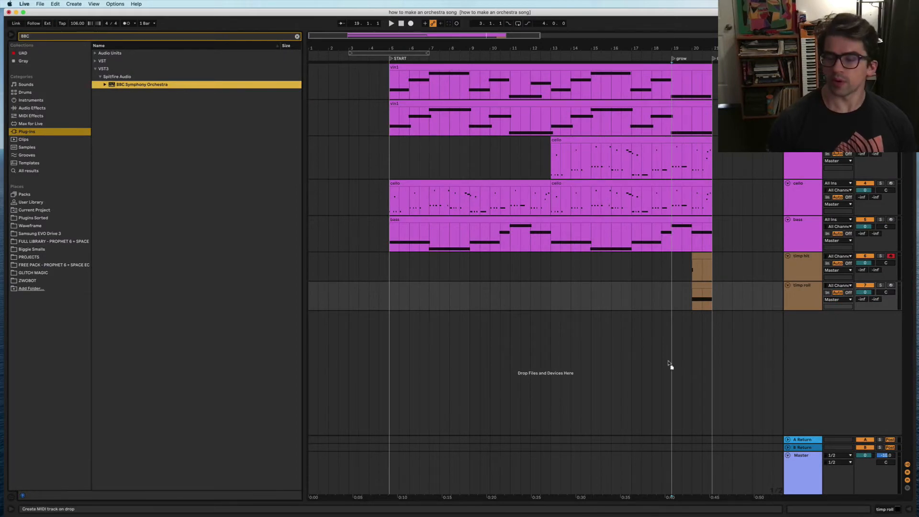
Step: Add a BBC Symphony Orchestra track with Woodwinds: Flute on Staccatissimo, and audition it
left_click_drag(655, 354, 654, 355)
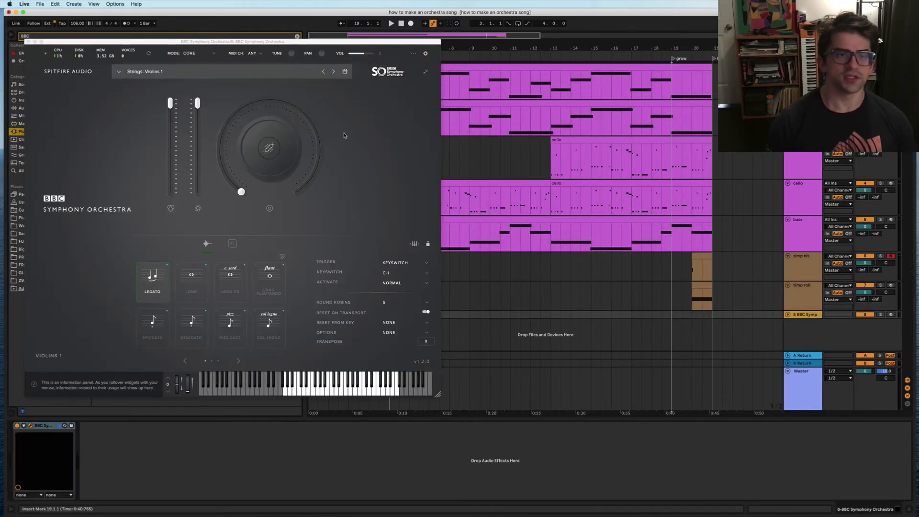
left_click(120, 71)
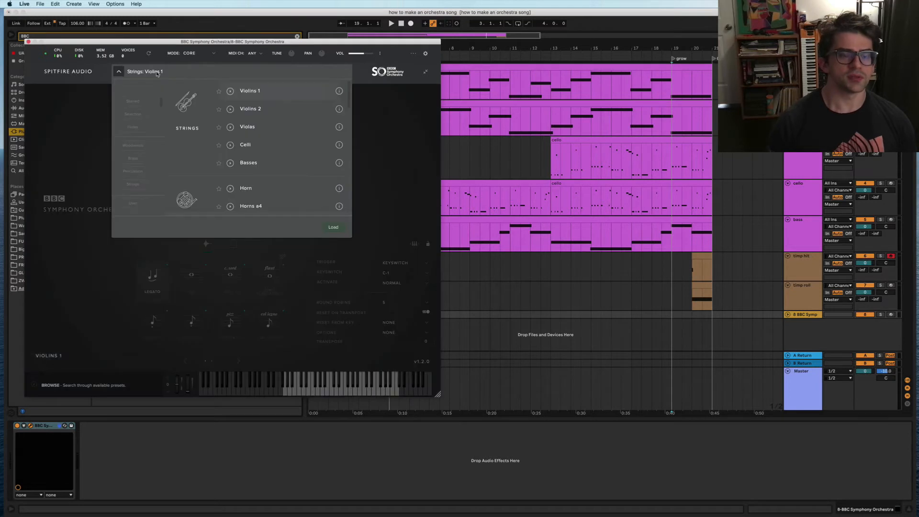
scroll(267, 140, "down", 10)
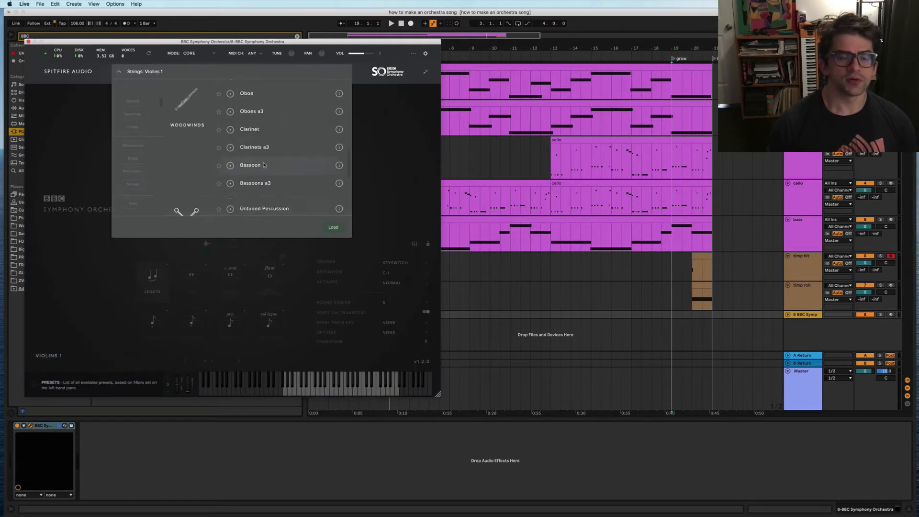
scroll(264, 164, "up", 2)
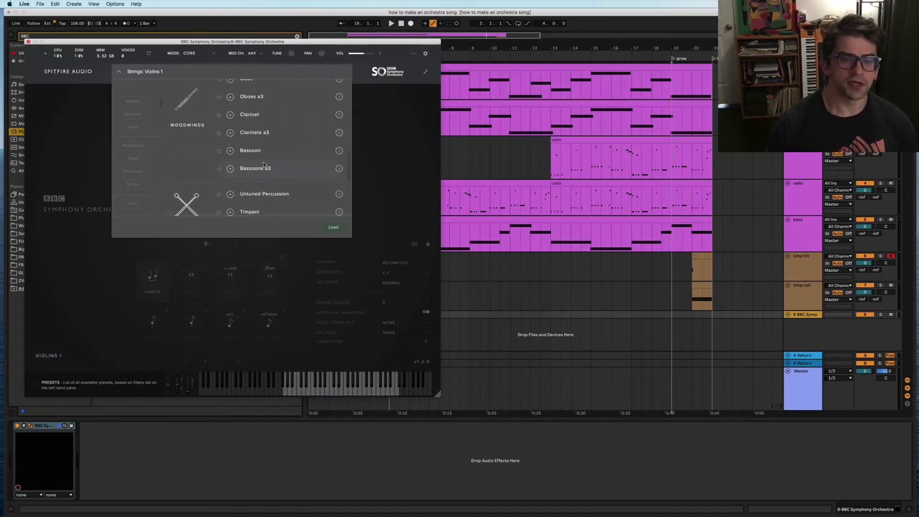
scroll(263, 164, "up", 3)
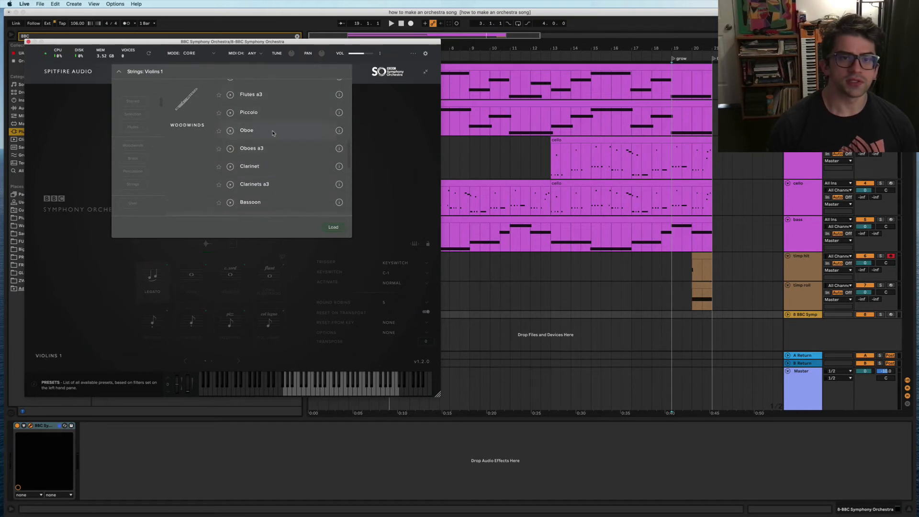
scroll(273, 133, "up", 2)
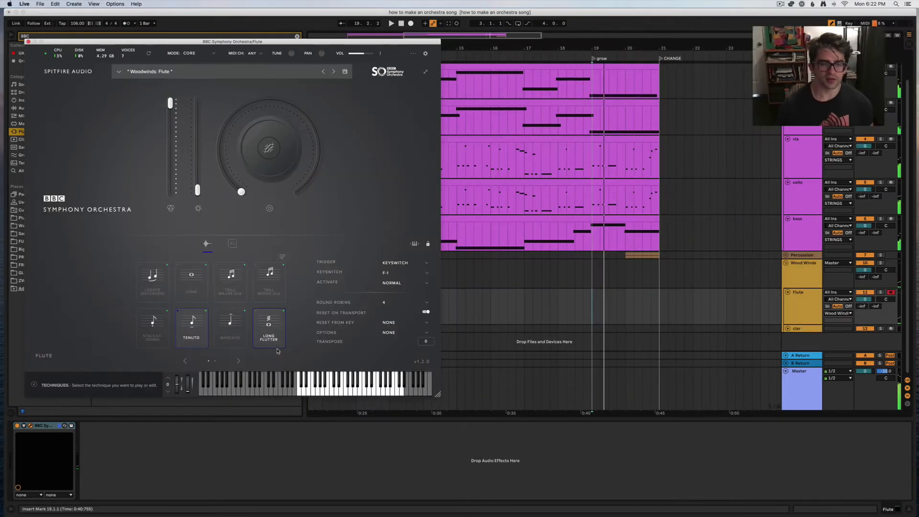
left_click(154, 328)
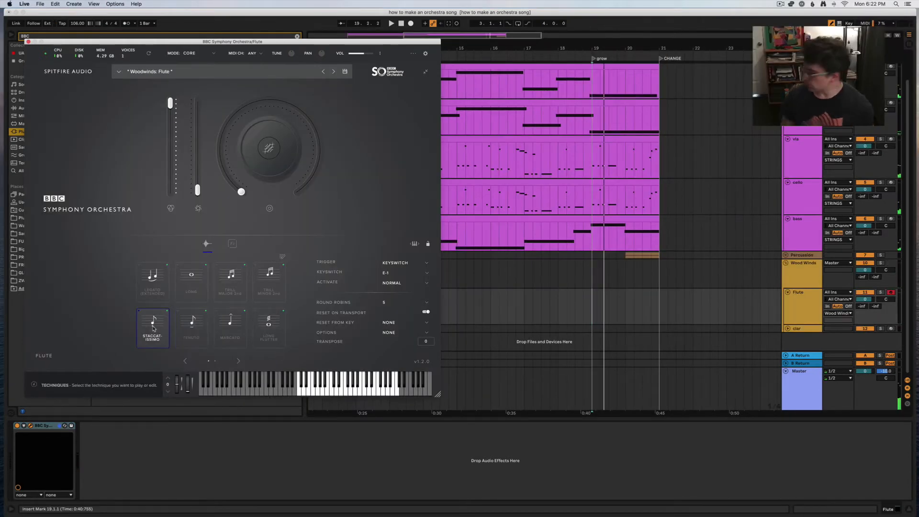
key("space")
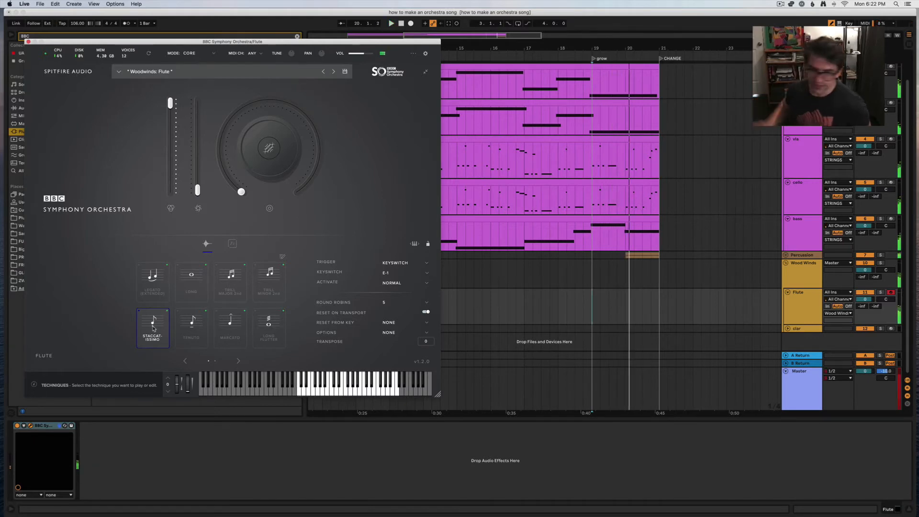
key("space")
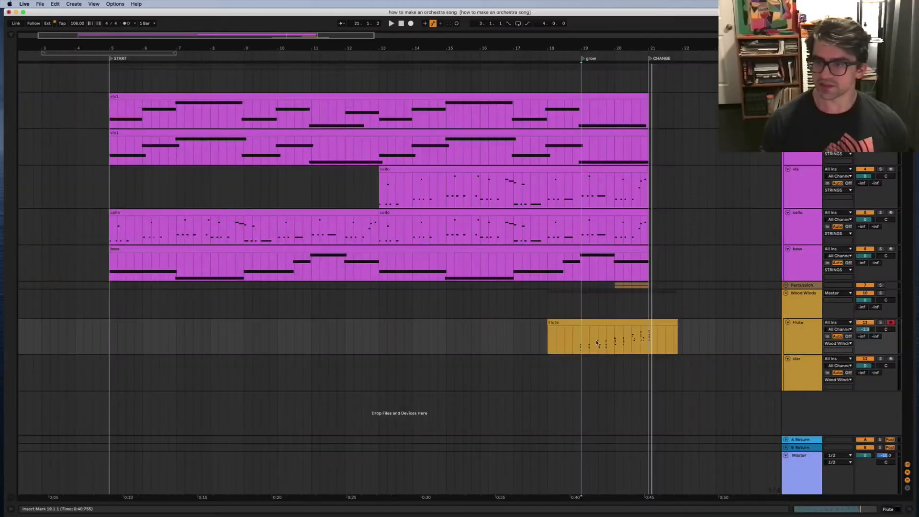
Step: Copy the Flute clip onto the clar track and solo it for playback
left_click(587, 322)
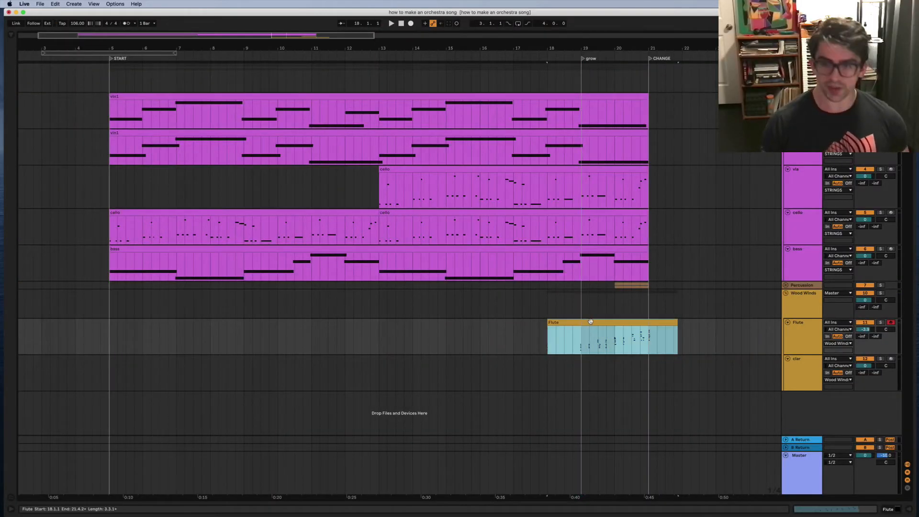
left_click_drag(591, 321, 593, 362)
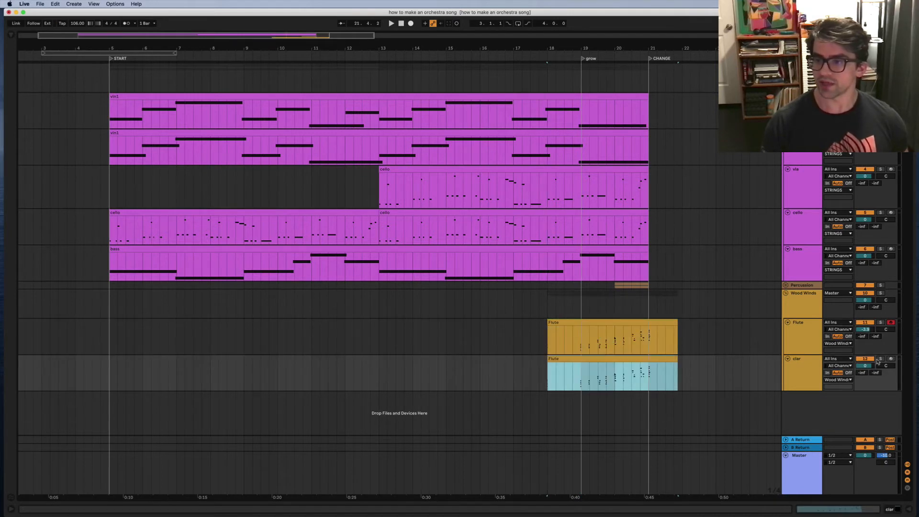
left_click(879, 359)
key("space")
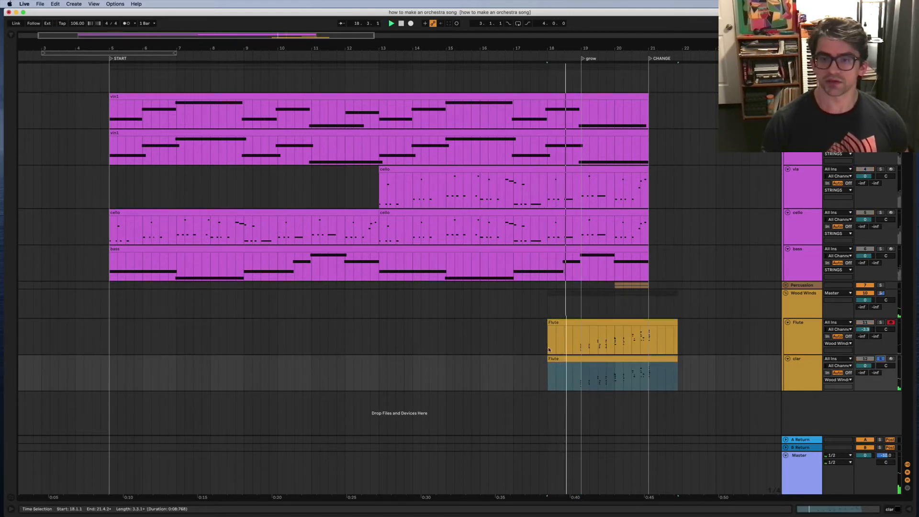
Step: Trim both woodwind clips to start at 18.3.1, unsolo clar, and play back
left_click(552, 322, "shift")
left_click_drag(550, 323, 573, 325)
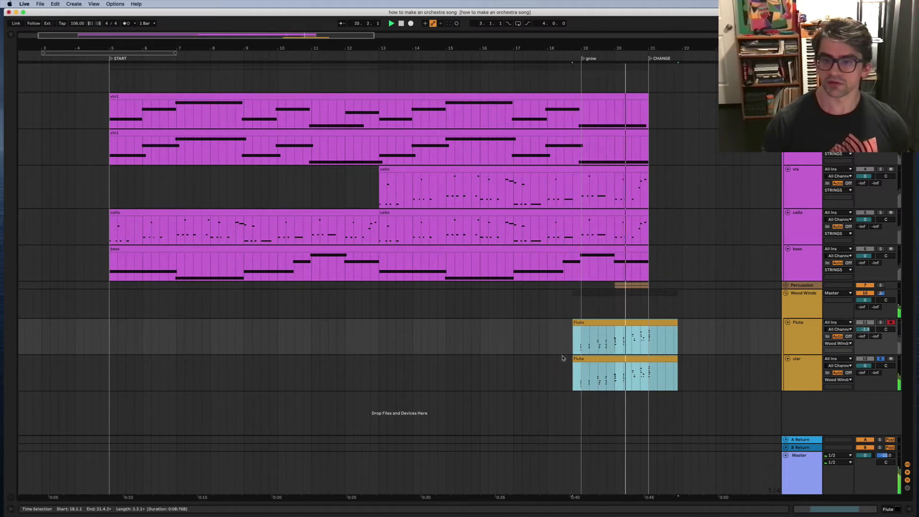
scroll(563, 358, "left", 3)
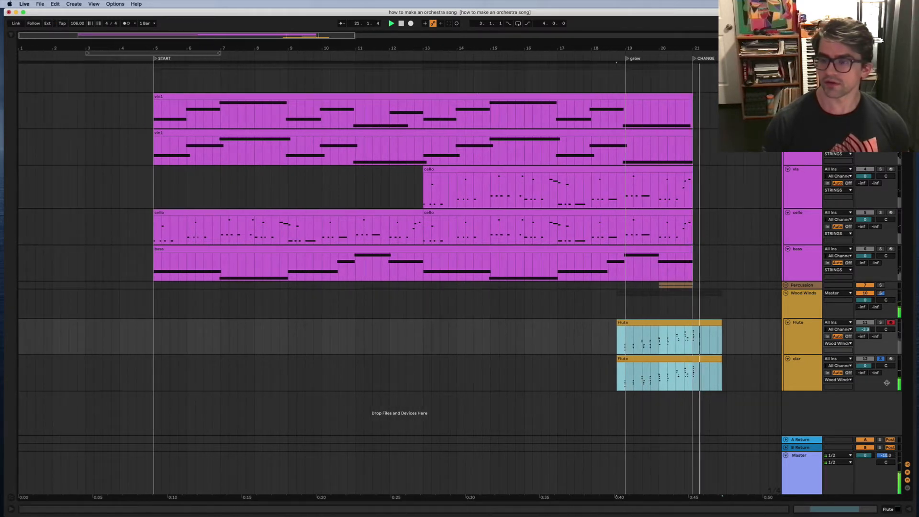
key("space")
left_click(881, 359)
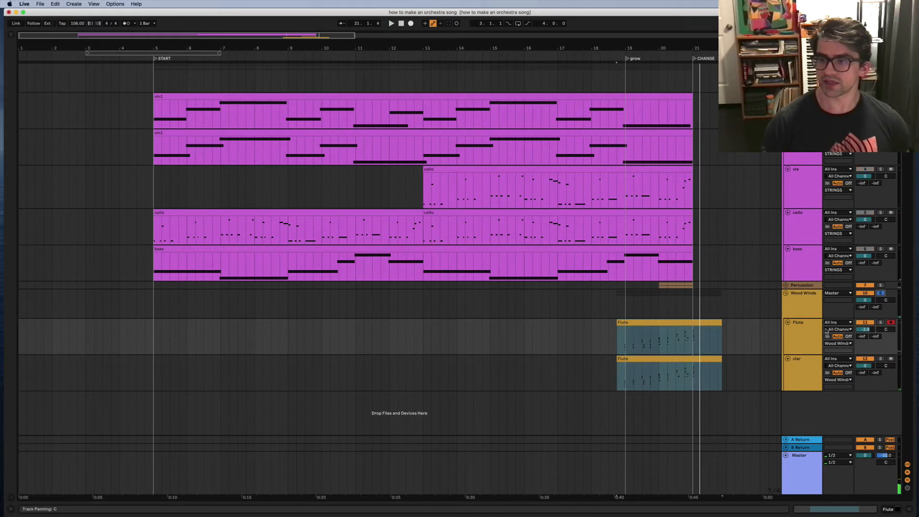
key("space")
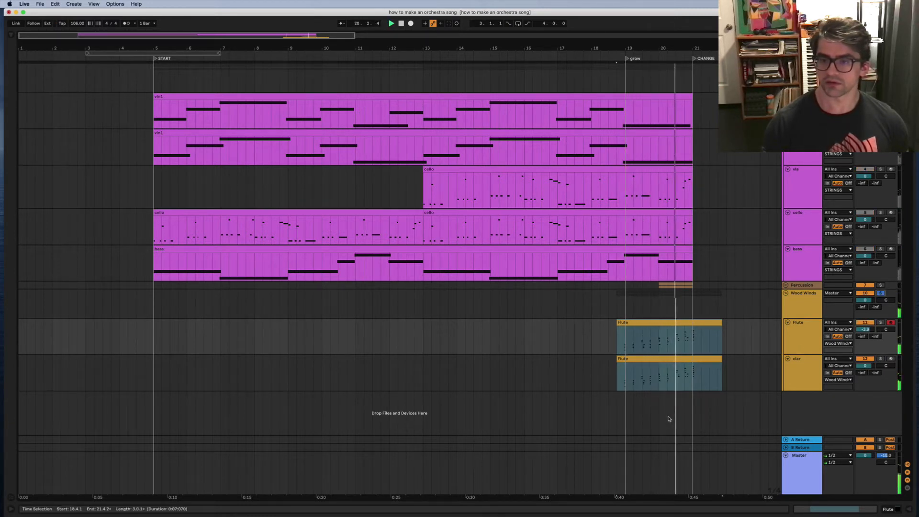
Step: Select only the clar track's clip and show its instrument devices
left_click(644, 358)
left_click(637, 358)
key("shift+Tab")
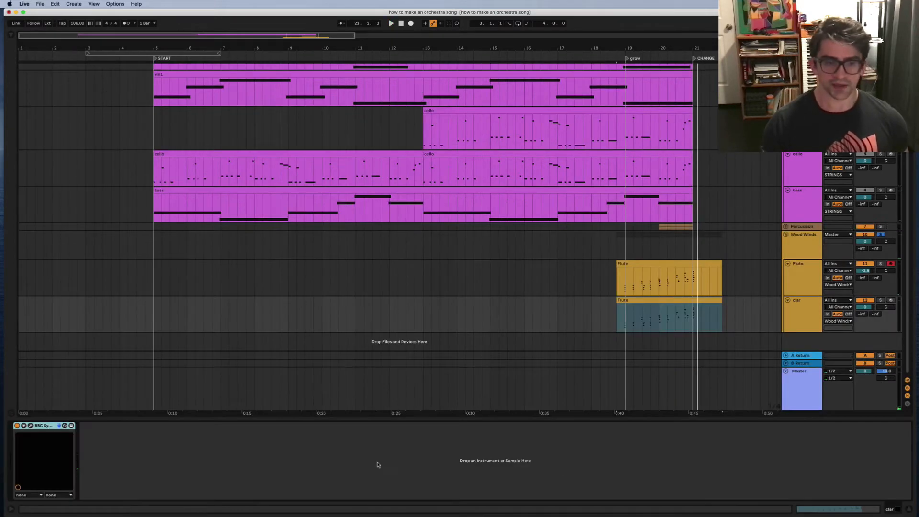
Step: Open the clar clip's MIDI notes and zoom in on the C3–C4 range
key("shift+Tab")
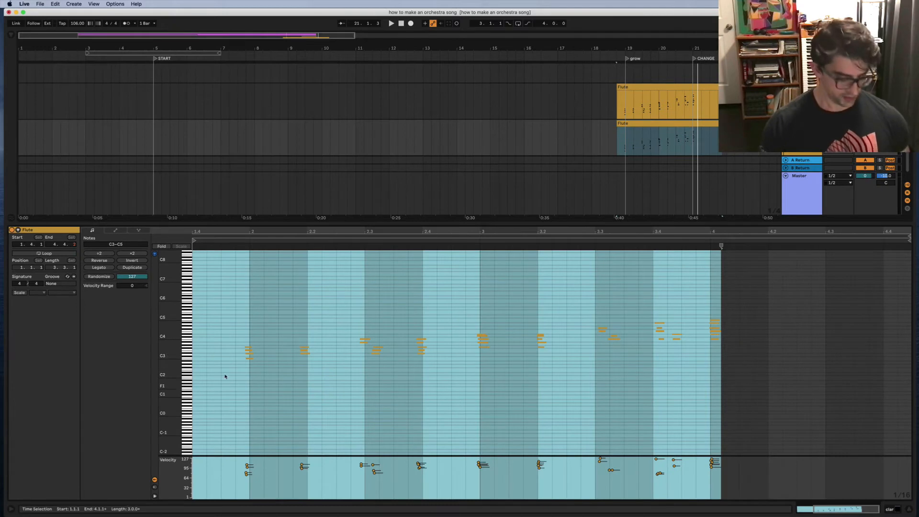
scroll(318, 390, "left", 3)
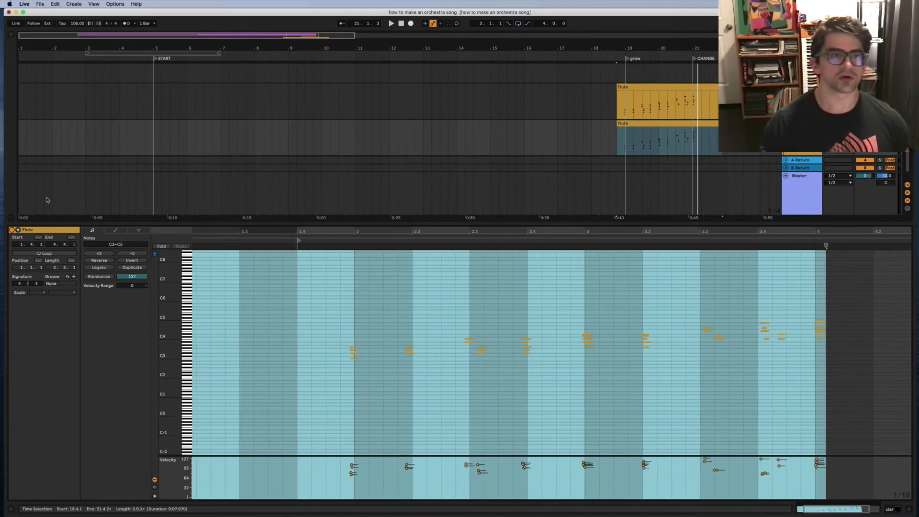
left_click_drag(653, 223, 653, 242)
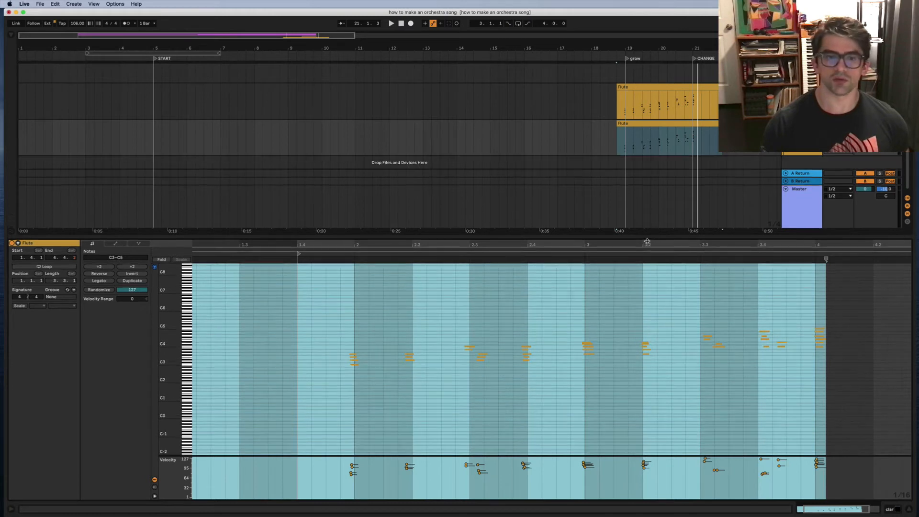
scroll(316, 372, "up", 5)
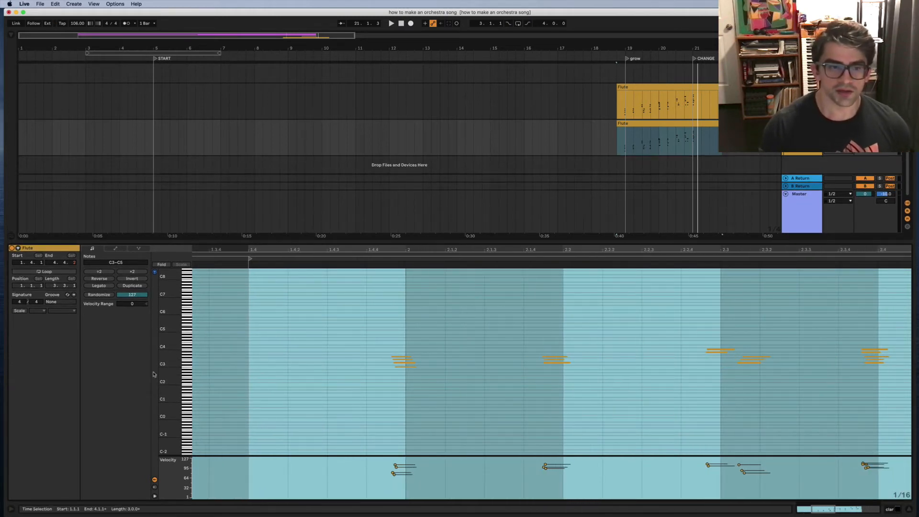
left_click_drag(170, 366, 421, 390)
left_click(421, 390)
Step: Quantize the four beat-2 notes to 2.1.1, then stagger G3 and D#3 later
left_click_drag(401, 300, 404, 374)
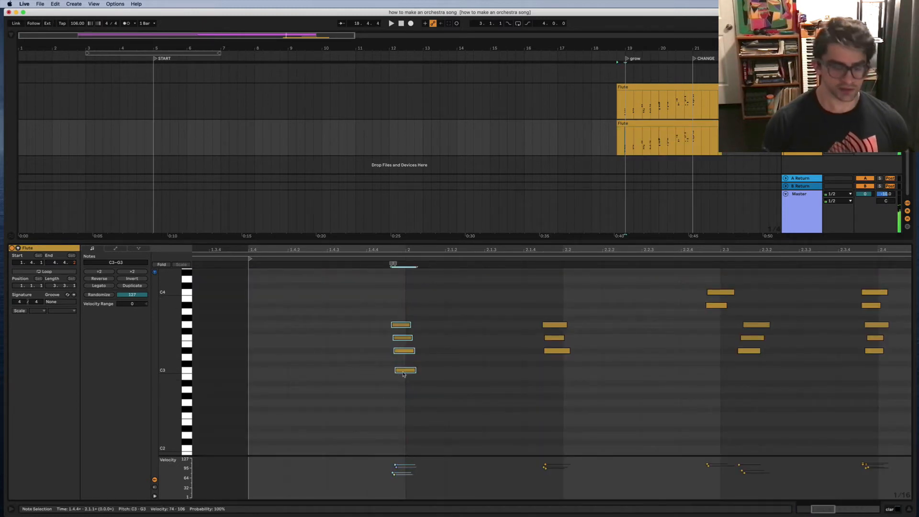
key("Right")
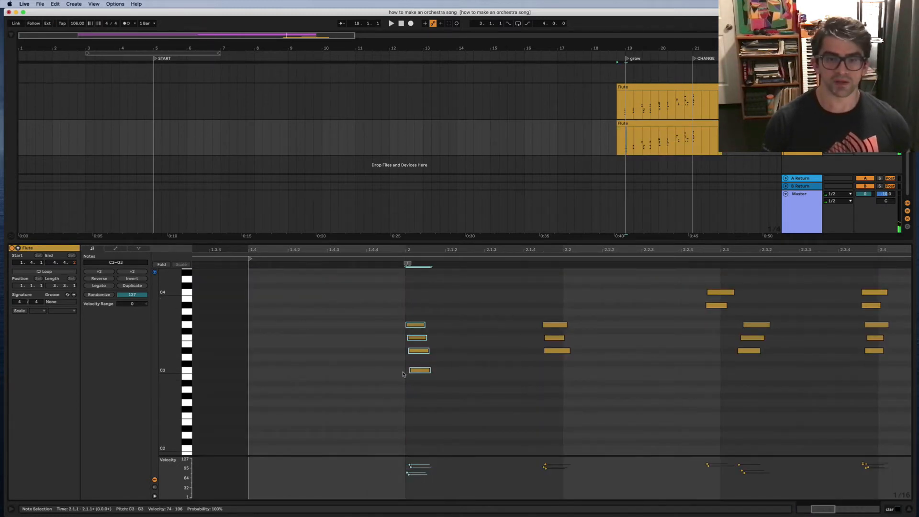
left_click(415, 403)
left_click_drag(411, 324, 507, 343)
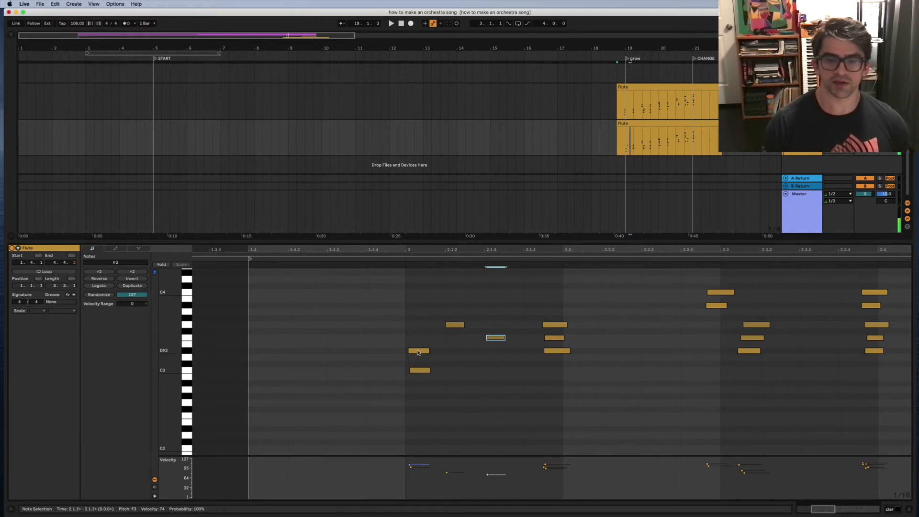
left_click_drag(418, 353, 463, 352)
key("space")
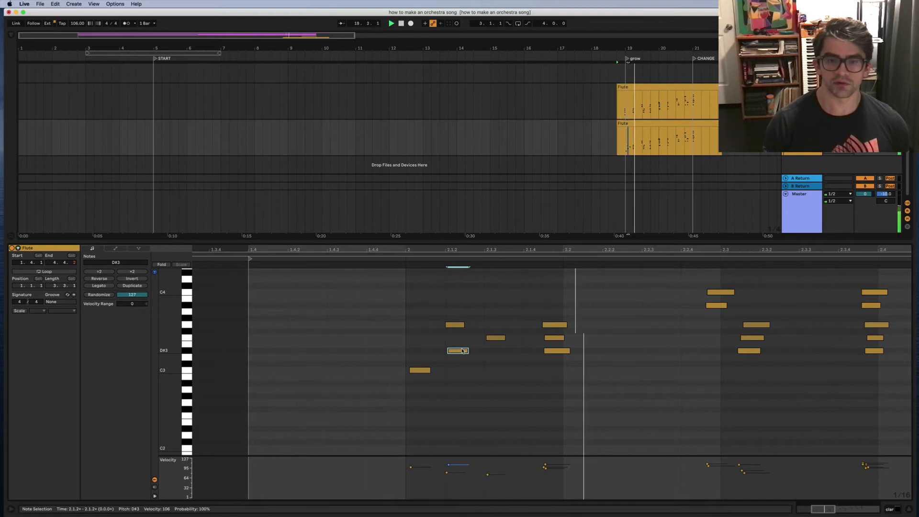
left_click(493, 339)
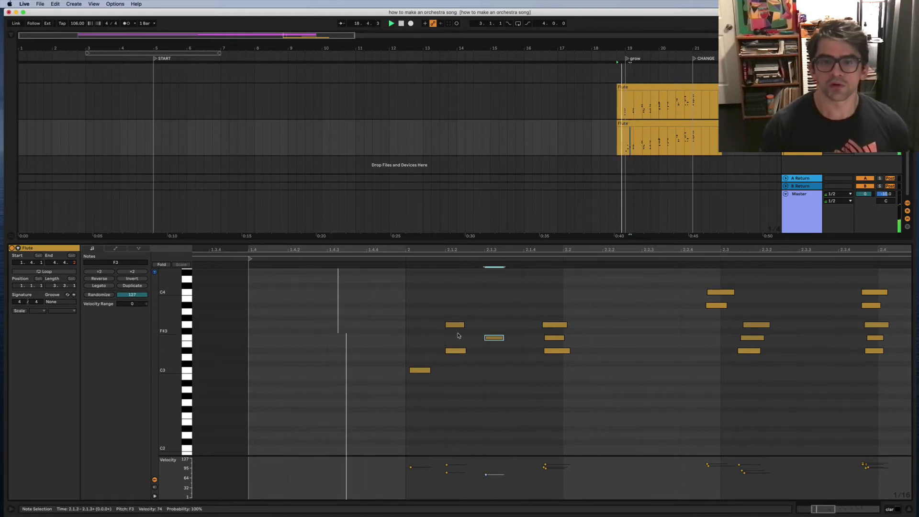
left_click_drag(455, 354, 497, 354)
Step: Shift the stacked chord to 2.2, move D#3 to 2.1.4, and play back
left_click_drag(539, 299, 556, 381)
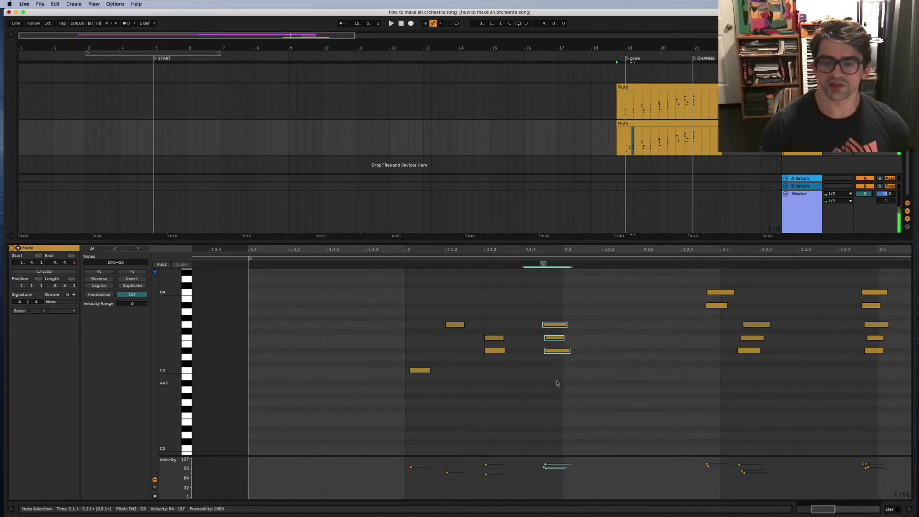
key("Right")
left_click_drag(504, 358, 535, 355)
key("space")
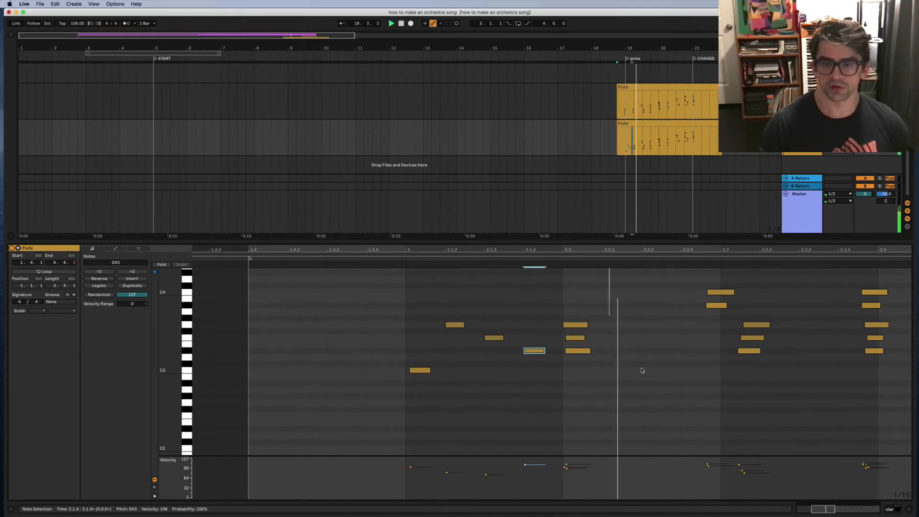
scroll(566, 371, "up", 3)
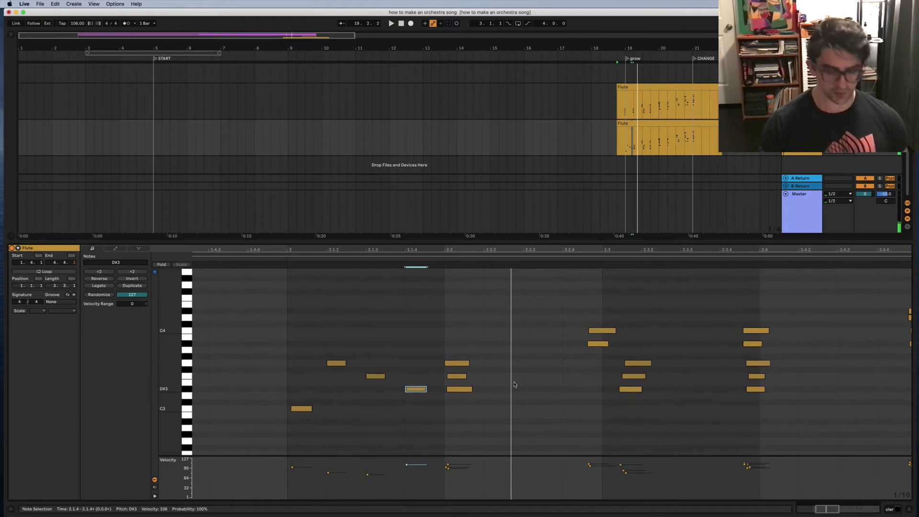
Step: Draw new F3 at 2.2.2 and G#3 at 2.2.3 notes and audition them
scroll(503, 378, "up", 1)
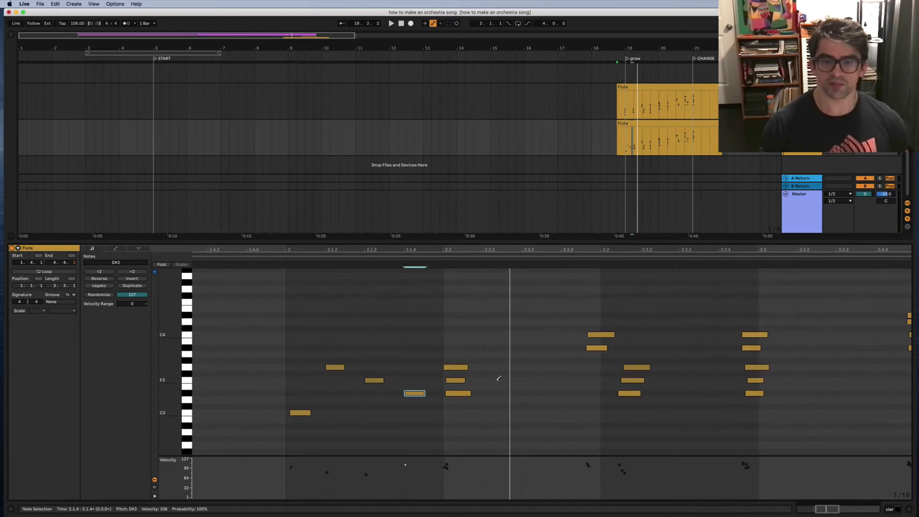
left_click(499, 380)
left_click(540, 361)
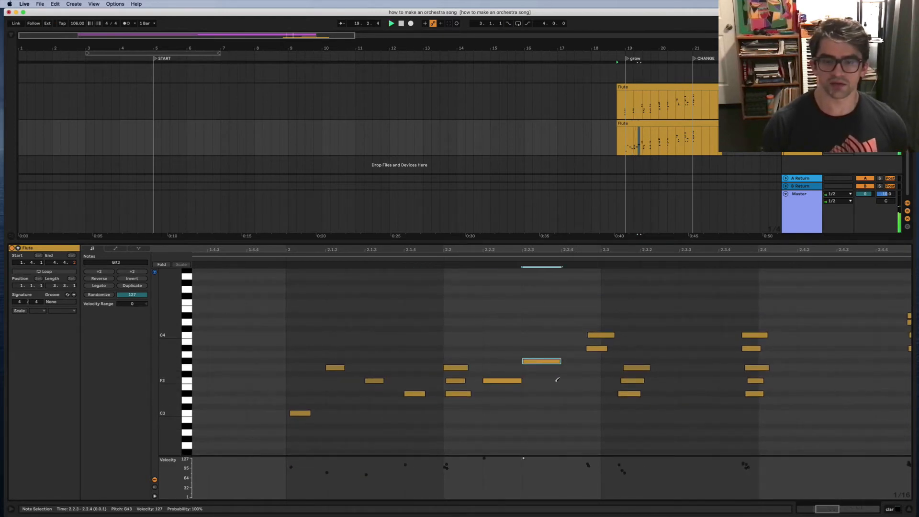
key("space")
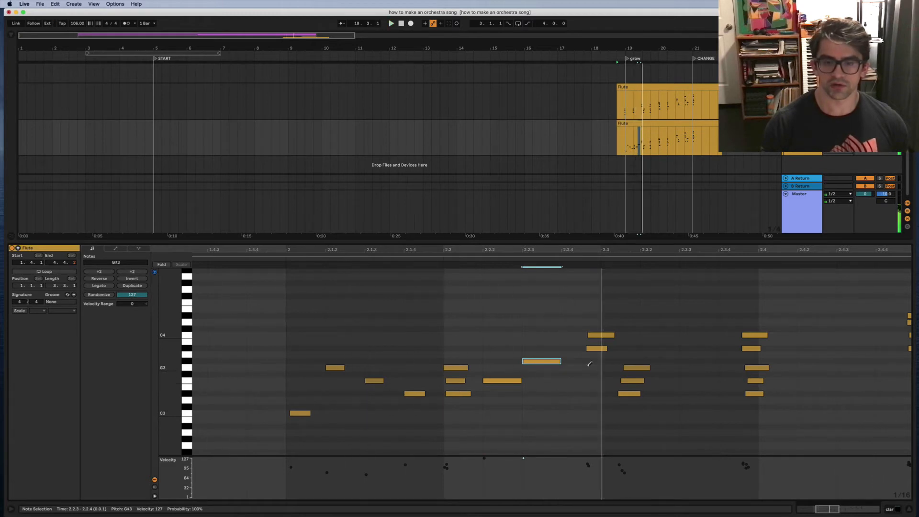
key("b")
left_click_drag(550, 347, 509, 381)
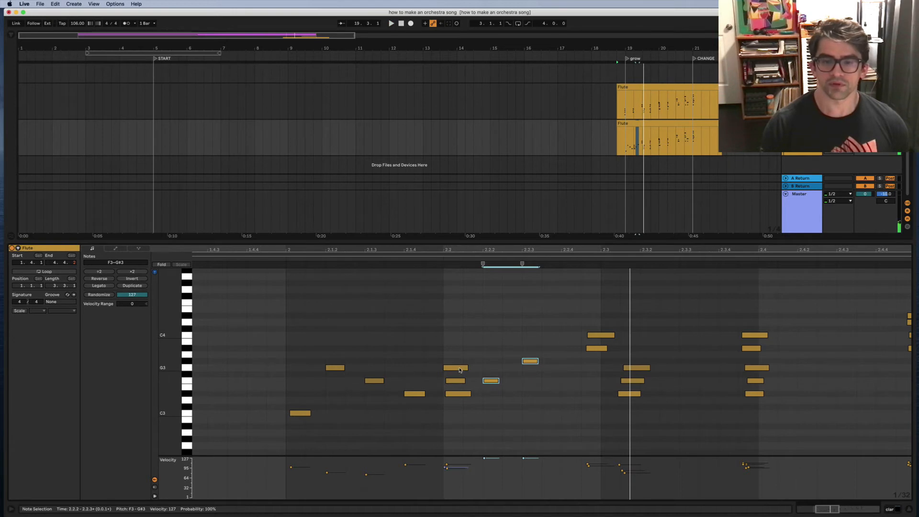
Step: Add an A#3 note at 2.2.4 and quantize C4 and D#4 to 2.3.1
left_click_drag(449, 340, 458, 399)
left_click_drag(496, 363, 491, 394)
left_click_drag(526, 354, 533, 377)
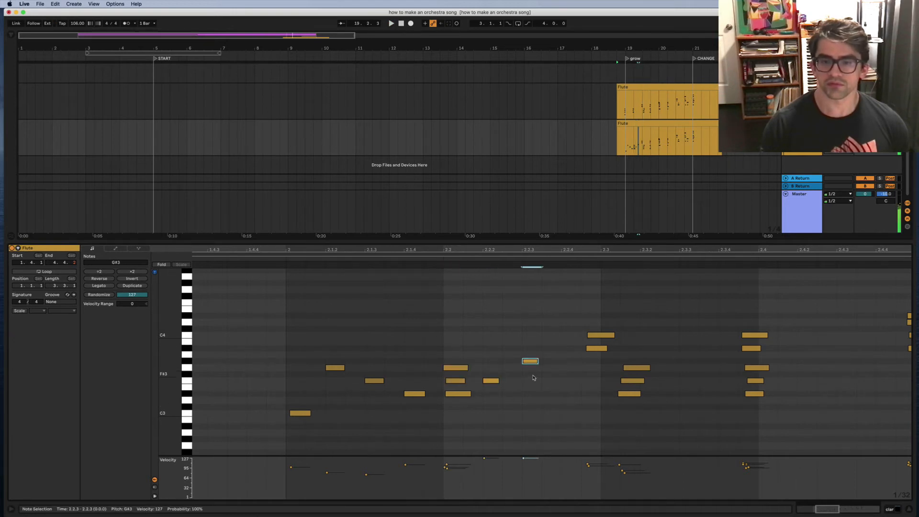
double_click(565, 348)
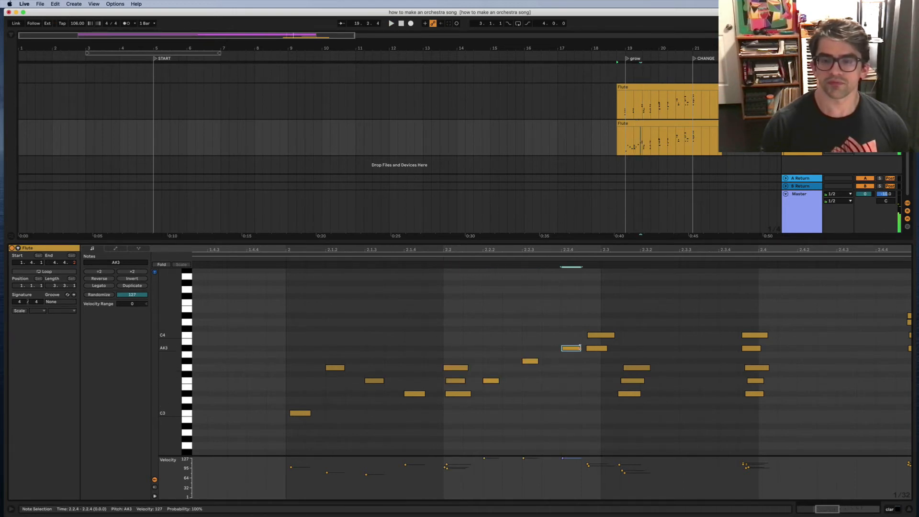
left_click(596, 348)
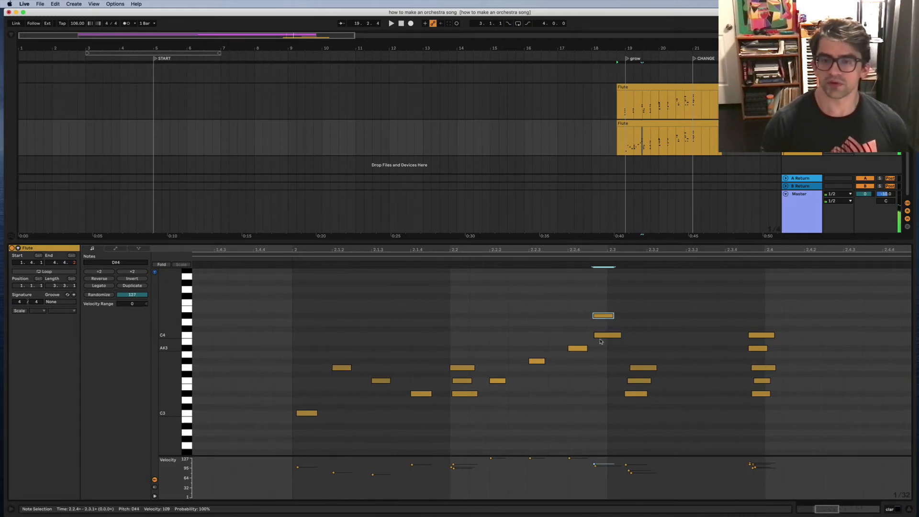
left_click(600, 336, "shift")
key("super+u")
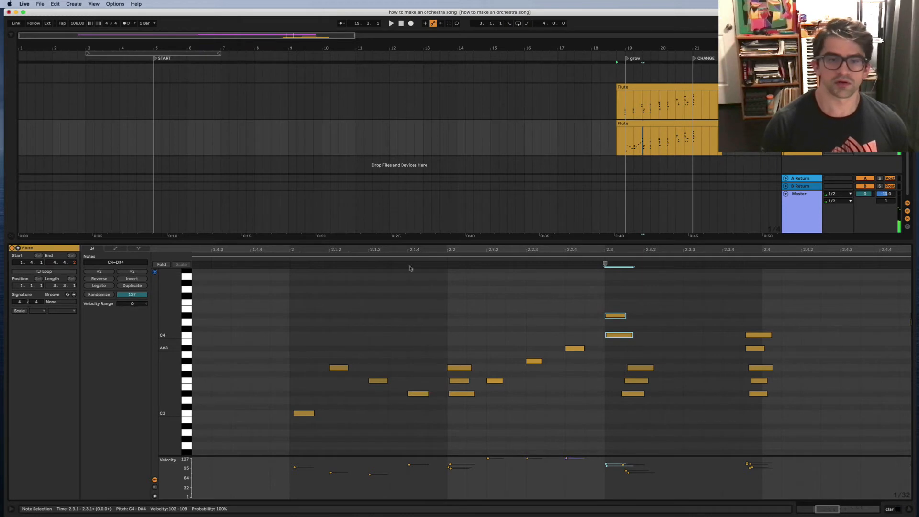
left_click(287, 259)
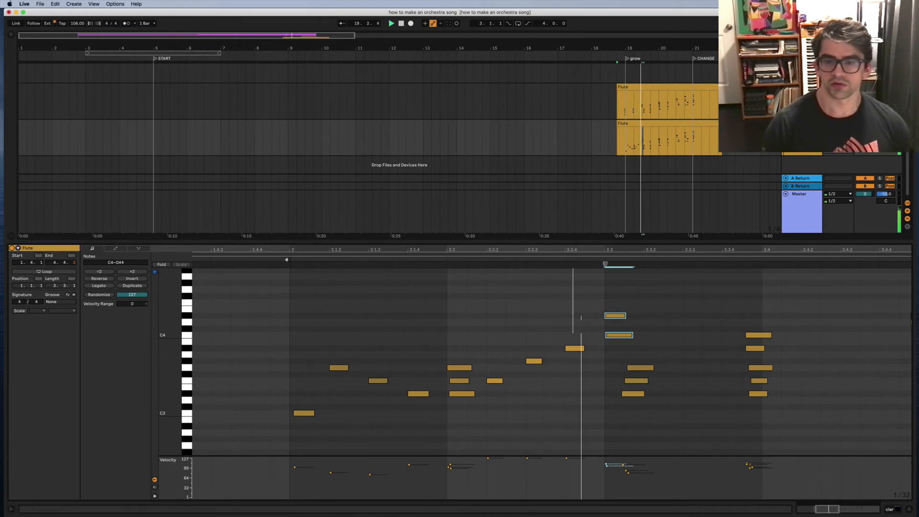
key("space")
Step: Quantize three notes to 2.3, then stagger F3 and G3 with G3 at 2.3.3
left_click_drag(571, 354, 559, 410)
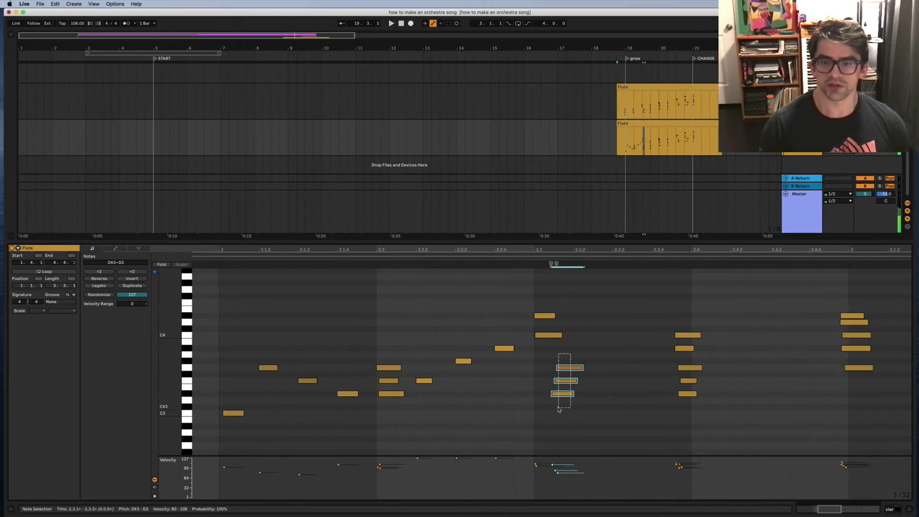
key("super+u")
left_click(559, 410)
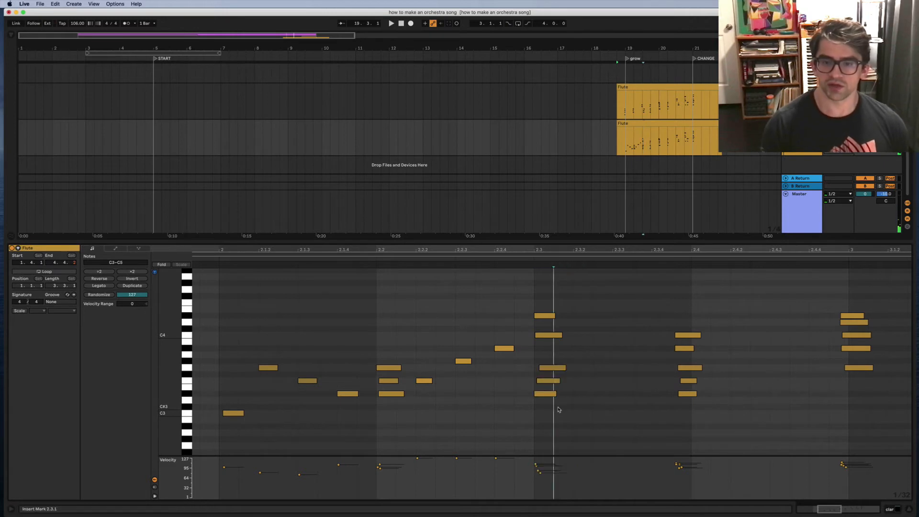
left_click_drag(555, 363, 550, 384)
left_click_drag(611, 384, 629, 369)
left_click(592, 367)
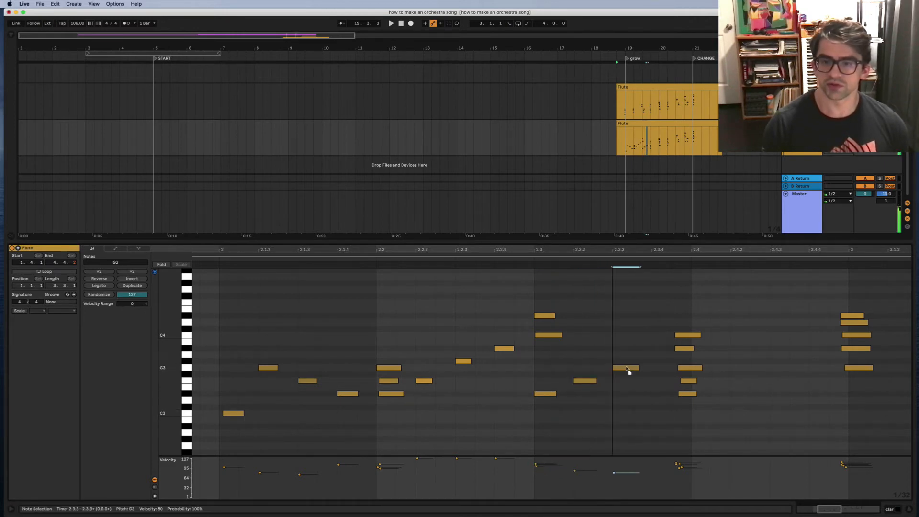
key("space")
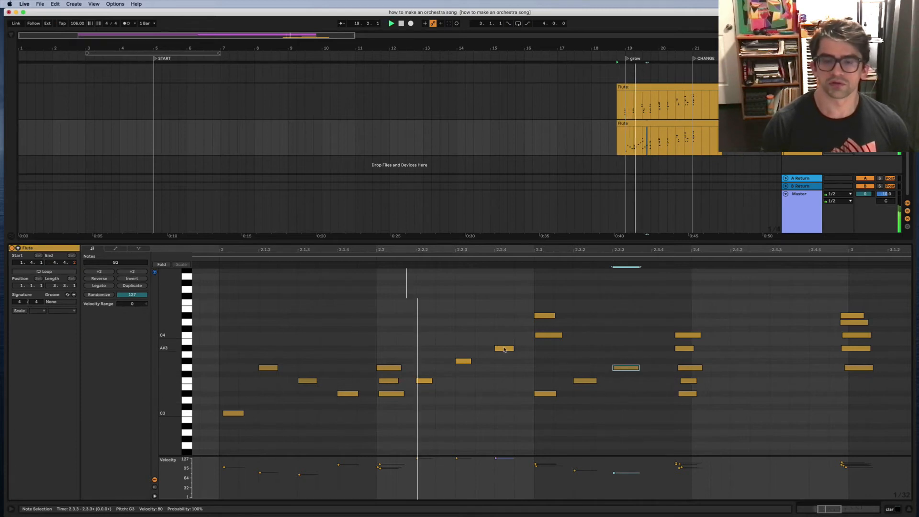
Step: Move D#4 later to 2.3.4 and nudge the five-note chord onto beat 2.4
left_click_drag(544, 320, 659, 316)
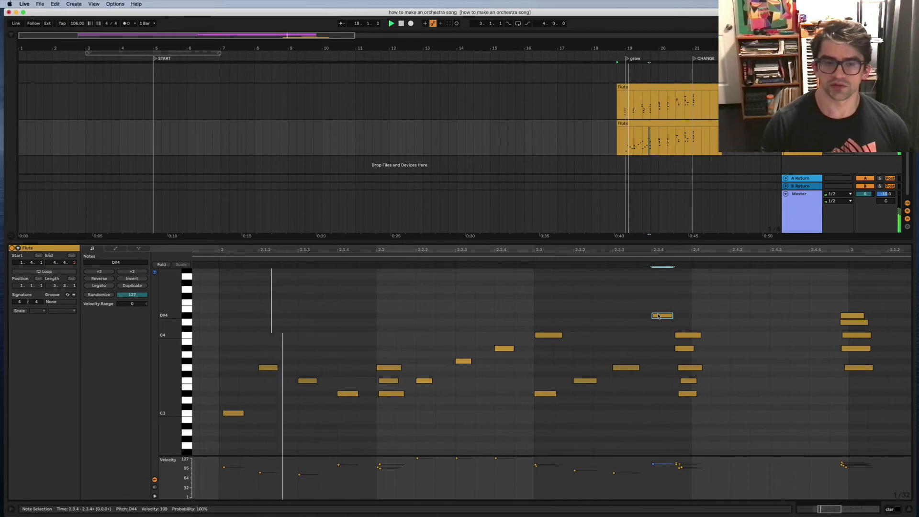
key("space")
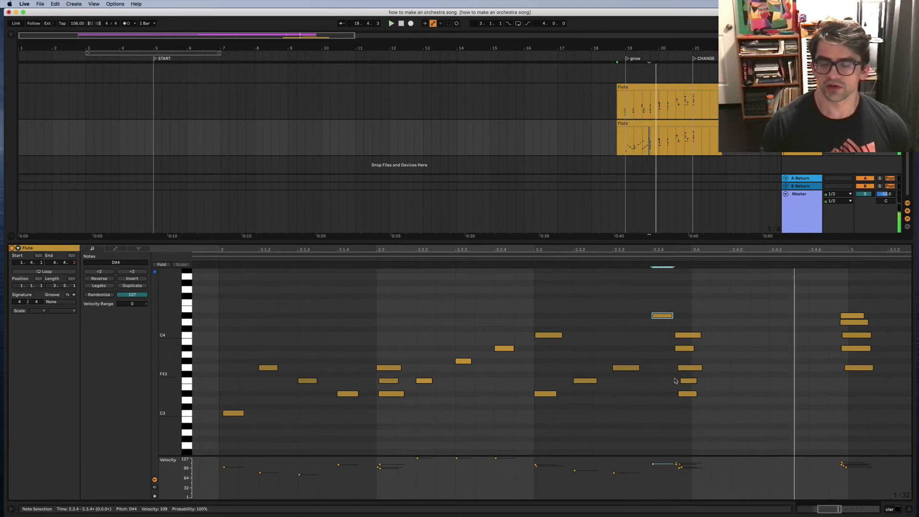
left_click_drag(697, 317, 683, 396)
key("Right")
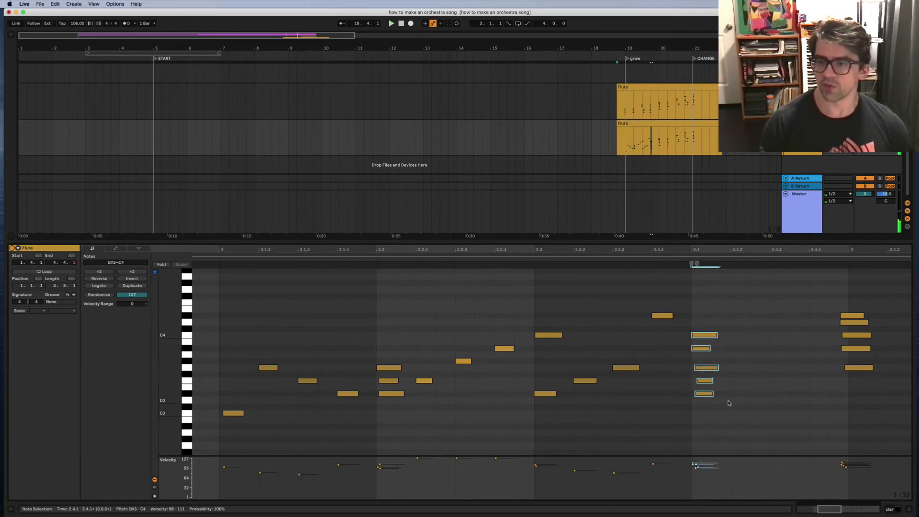
Step: Move the beat-2.4 chord's A#3 and C4 notes to about 2.4.3 and play back
scroll(729, 403, "right", 5)
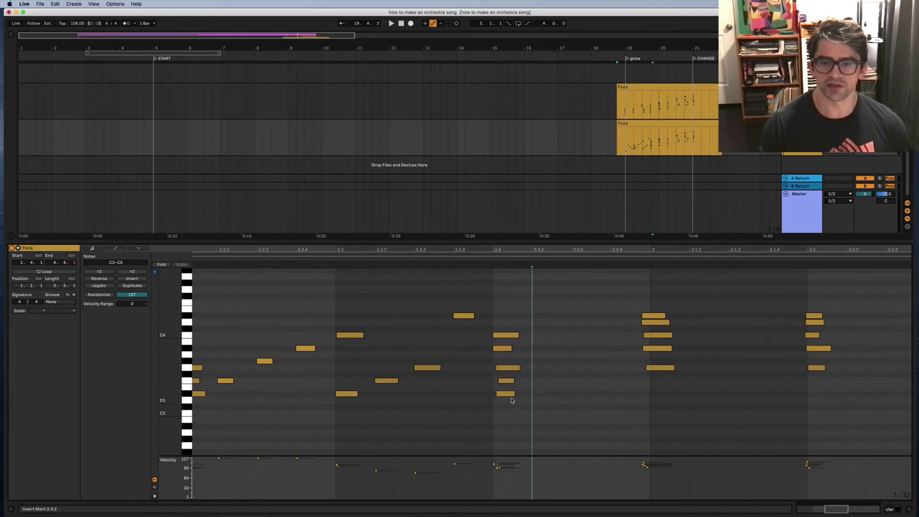
left_click(508, 394)
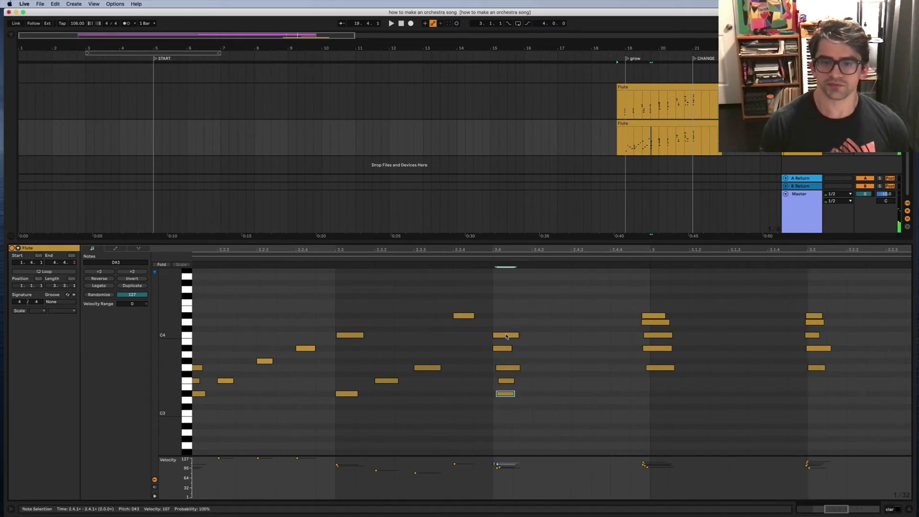
left_click_drag(506, 335, 565, 338)
left_click_drag(501, 349, 567, 353)
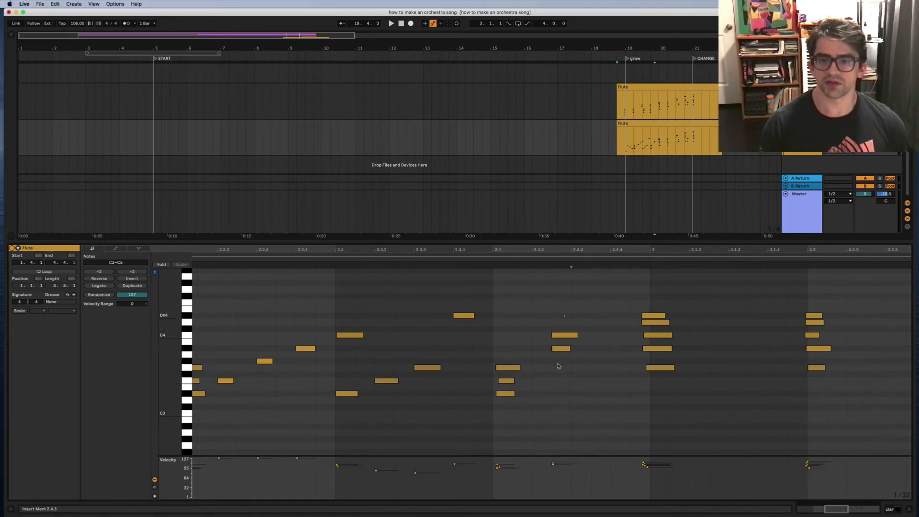
left_click_drag(548, 311, 558, 366)
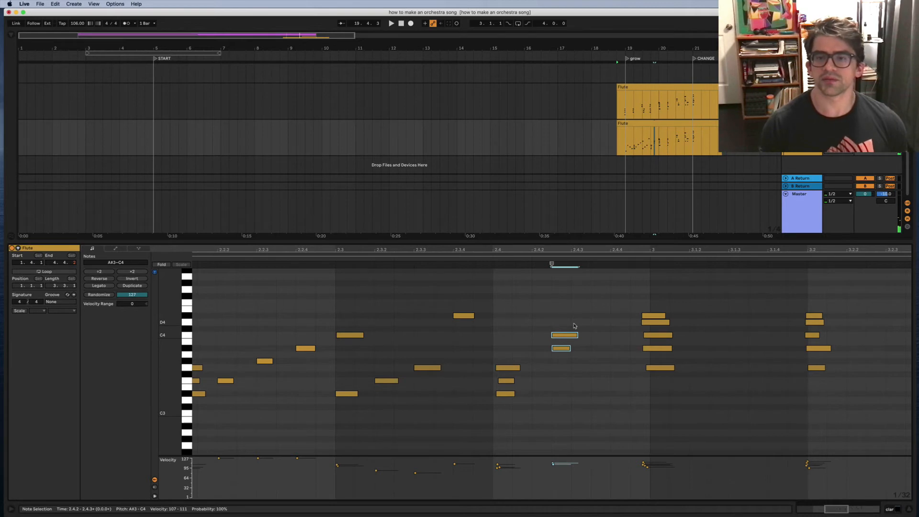
key("super+Right")
left_click_drag(578, 341, 597, 341)
left_click(491, 257)
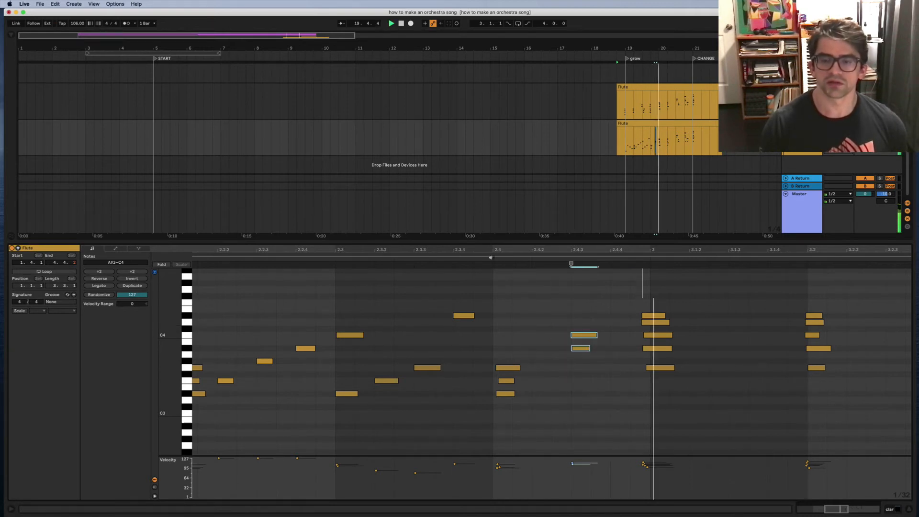
Step: Pencil in a new F3 at 2.4.2 and D#4 at 2.4.4, then audition
key("b")
left_click(545, 373)
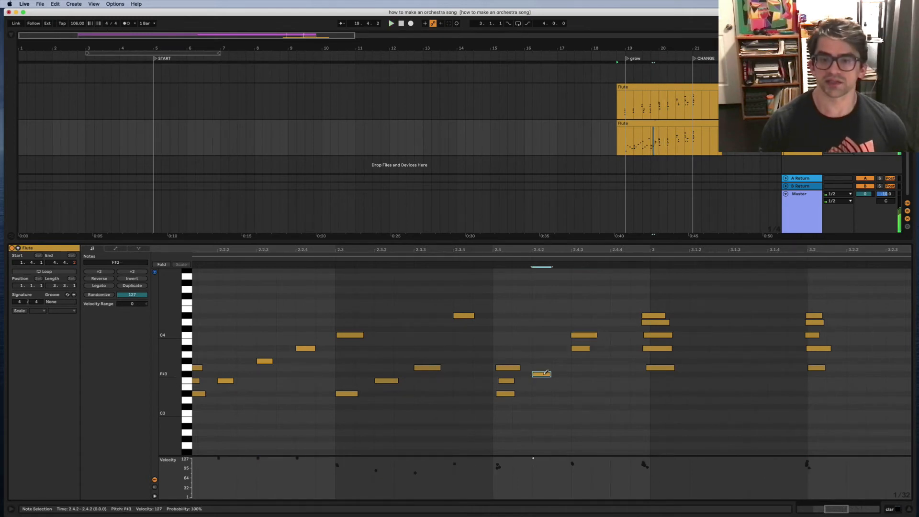
key("Down")
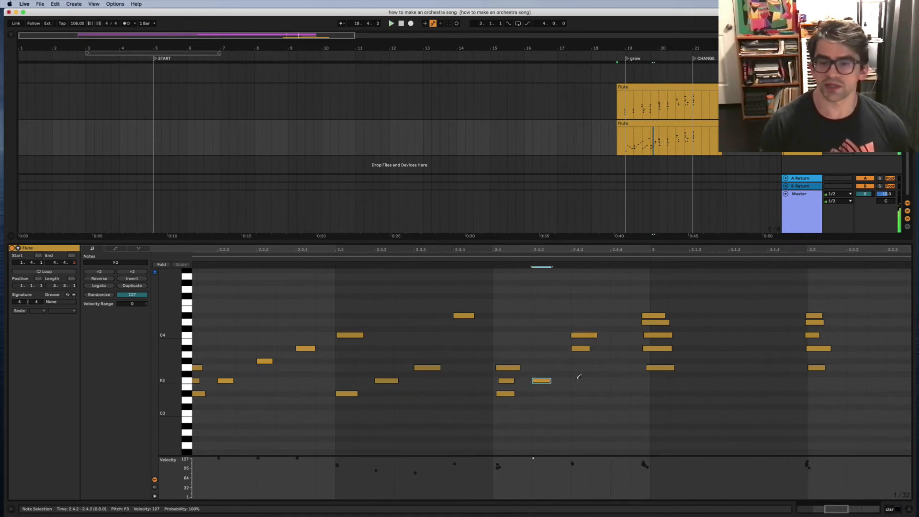
left_click(621, 315)
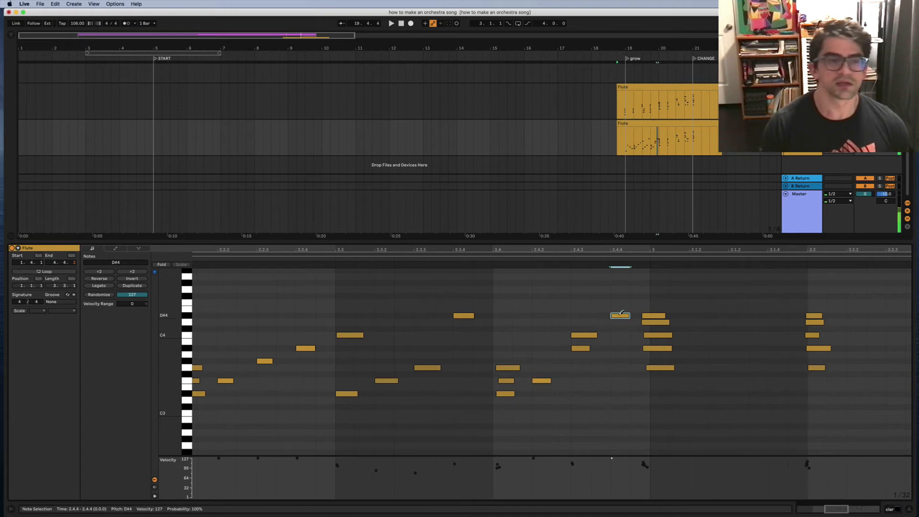
left_click(491, 257)
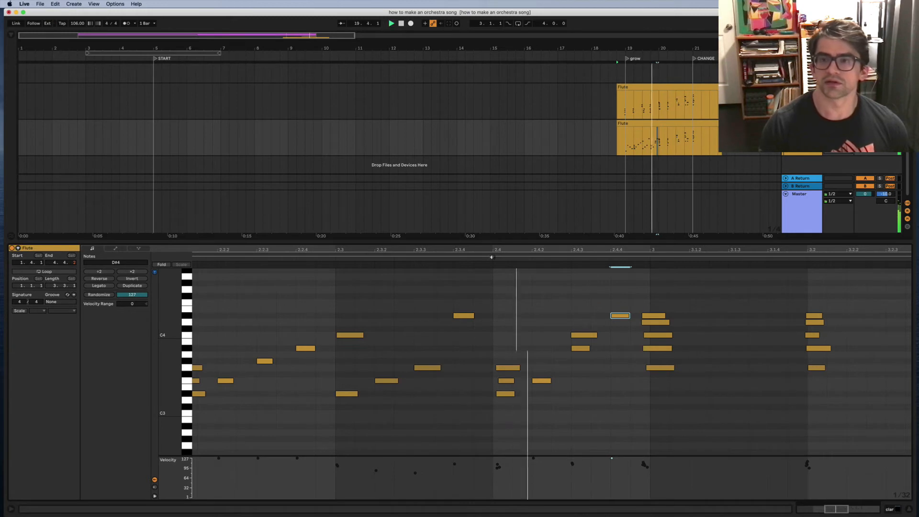
key("space")
Step: Quantize the five-note chord near bar 3 so it sits exactly on bar 3
scroll(659, 375, "right", 5)
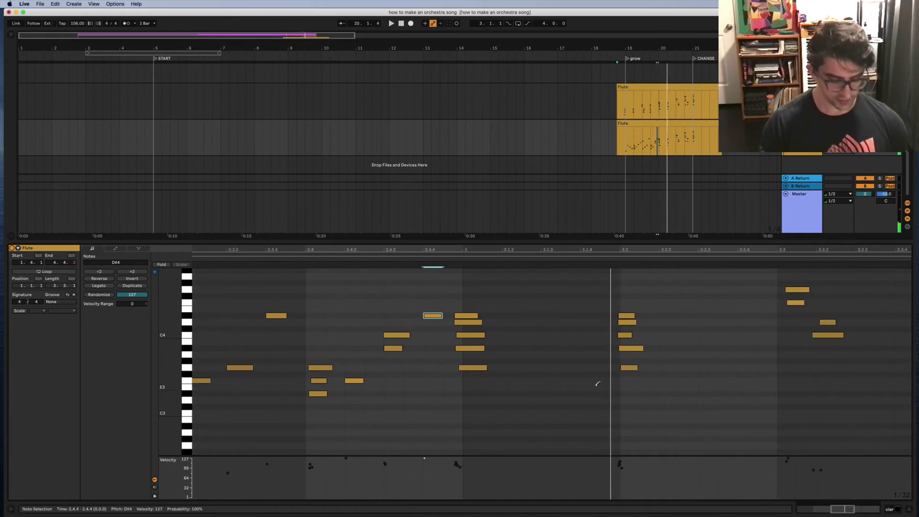
left_click_drag(473, 301, 480, 390)
key("super+u")
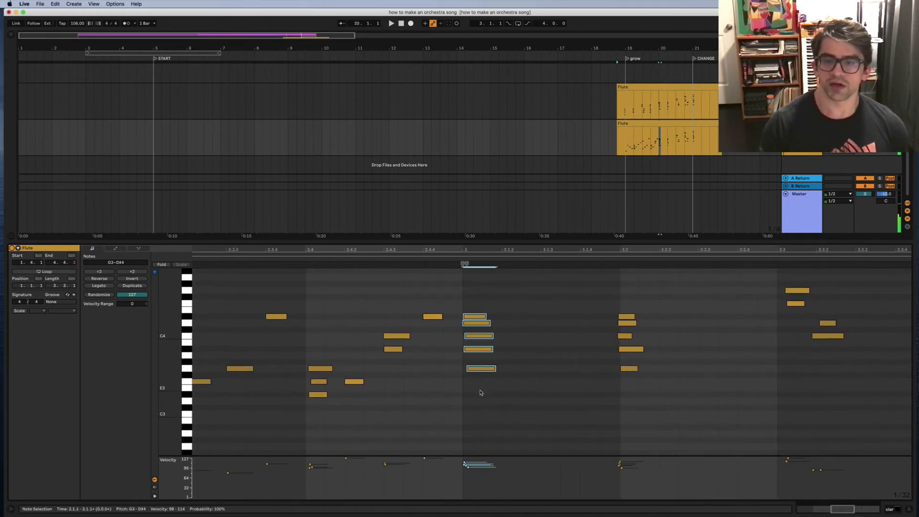
left_click(482, 392)
Step: Show the notes of both Flute clips in the piano roll and audition the arrangement
left_click(658, 87)
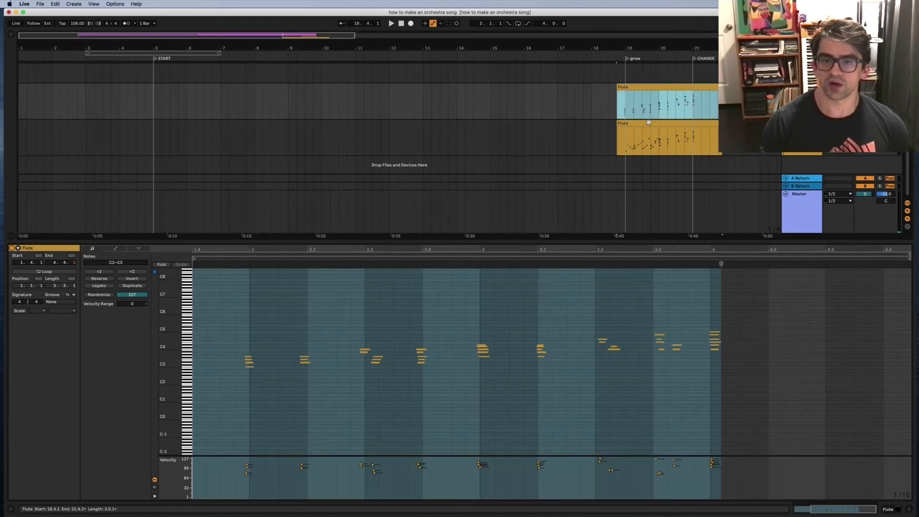
left_click(649, 122)
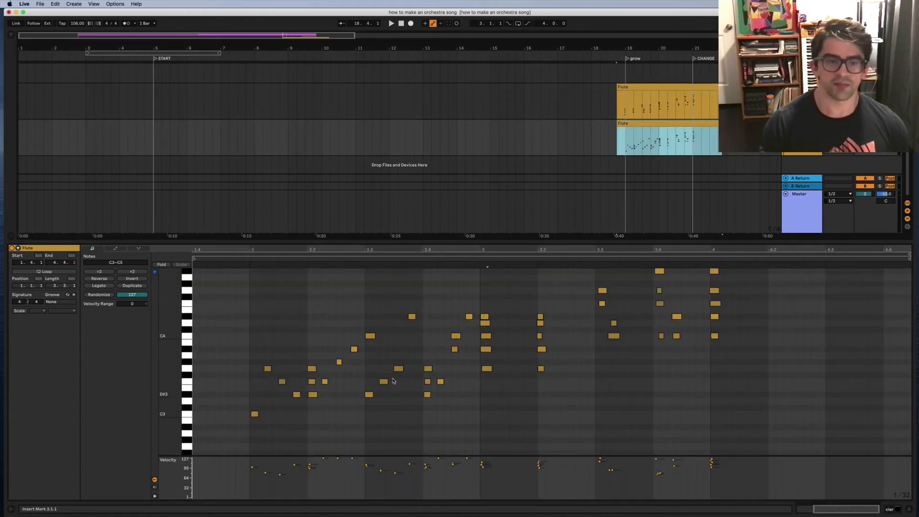
key("space")
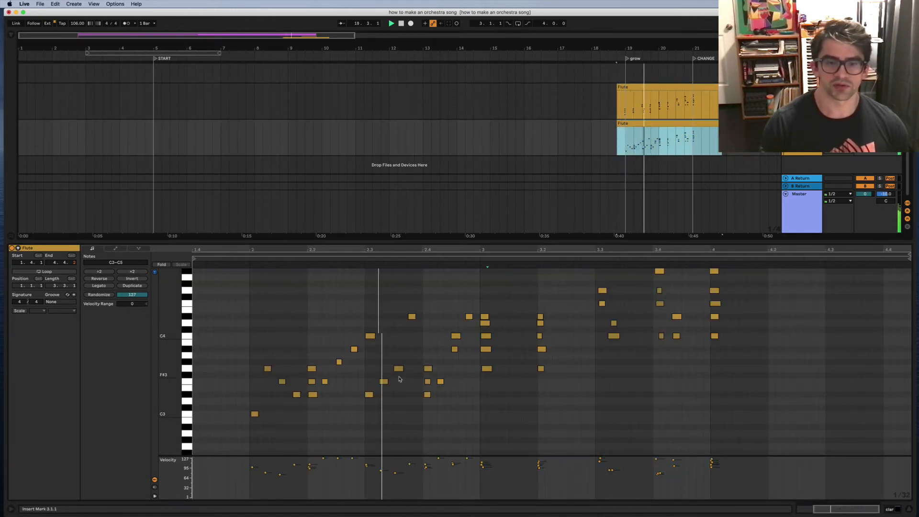
scroll(459, 345, "left", 1)
key("space")
scroll(472, 371, "up", 3)
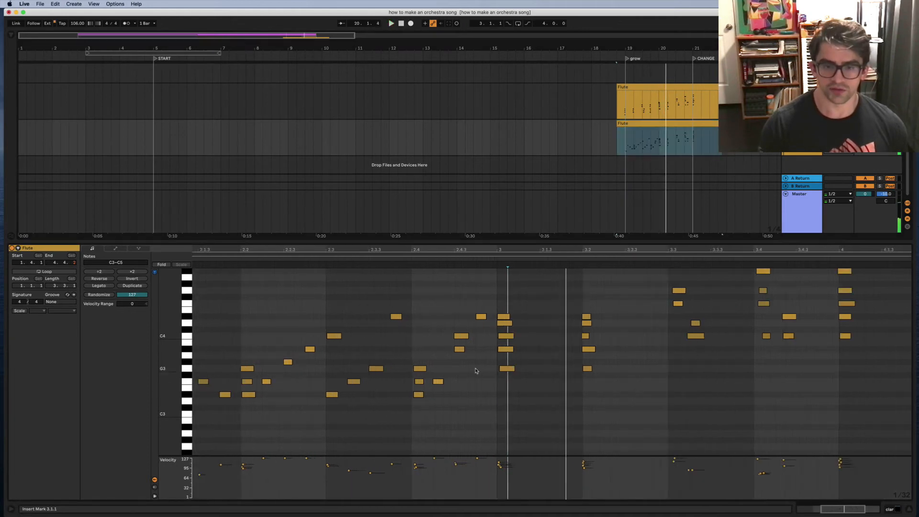
scroll(476, 371, "up", 2)
Step: Snap G3 onto 3.1.1, move A#3 and C4 to 3.1.3, and add a short A#3 at 3.1.2
left_click(520, 371)
key("alt+Left")
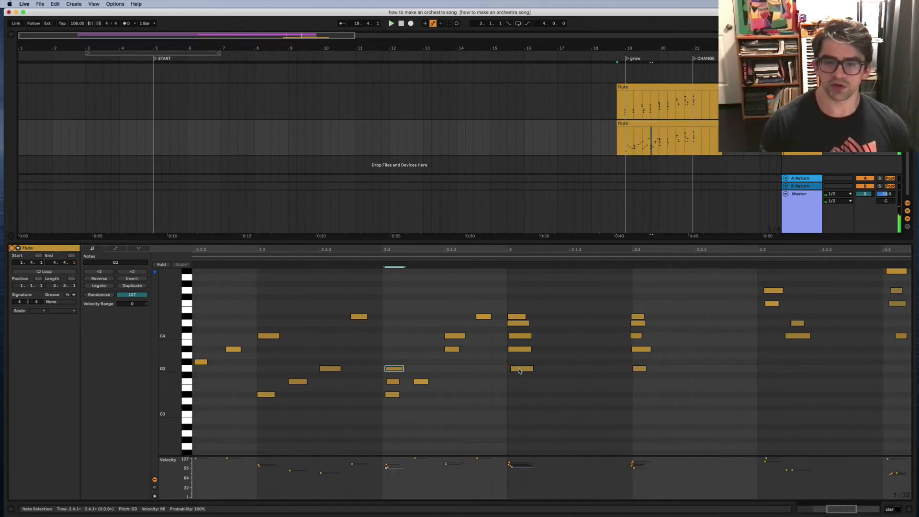
left_click(520, 372)
key("Left")
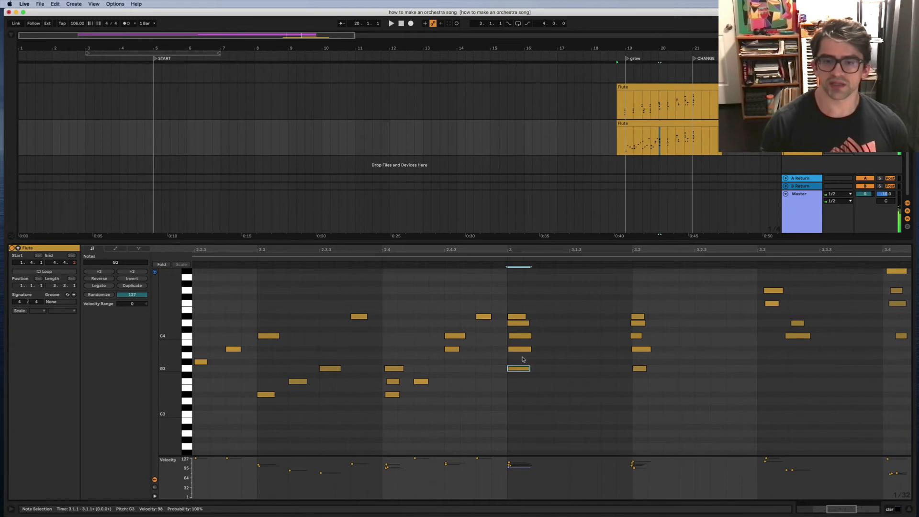
left_click_drag(521, 356, 612, 328)
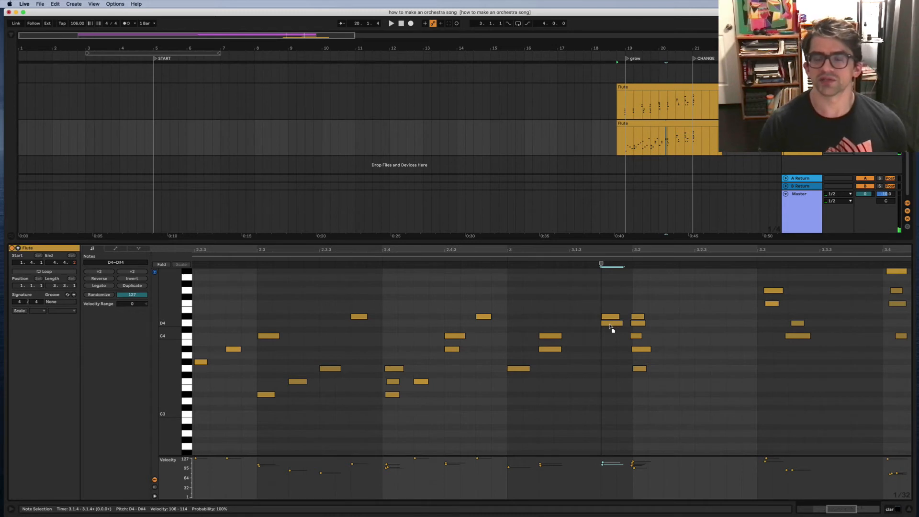
left_click_drag(548, 320, 582, 350)
double_click(545, 350)
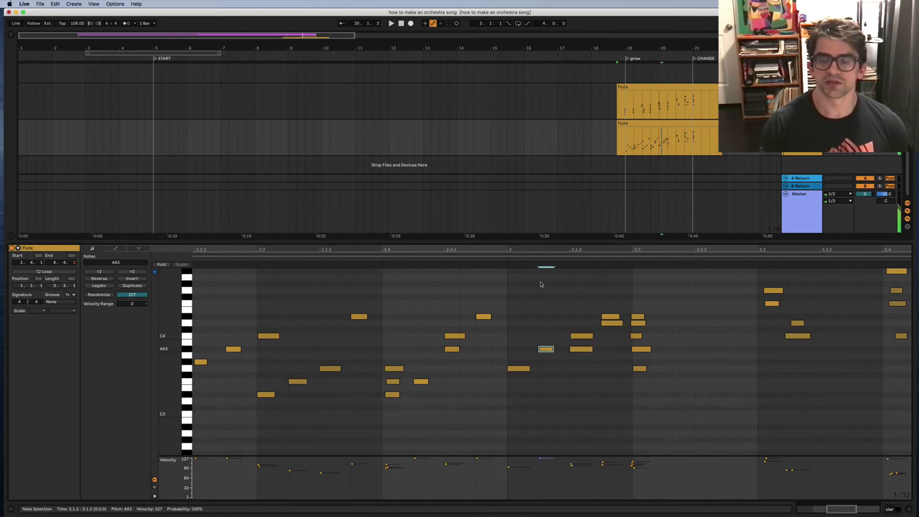
key("space")
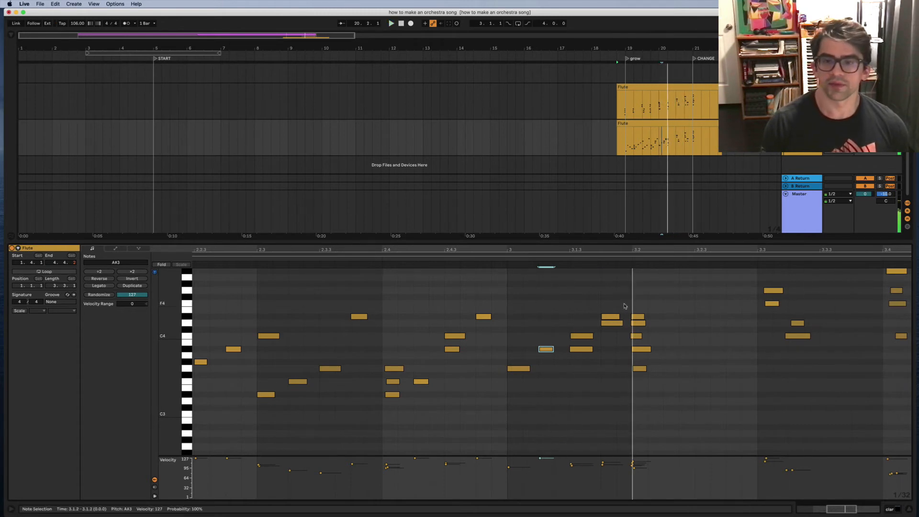
Step: Change the A#3 note at 3.1.3 to F4 and audition from bar 3
left_click_drag(624, 305, 618, 319)
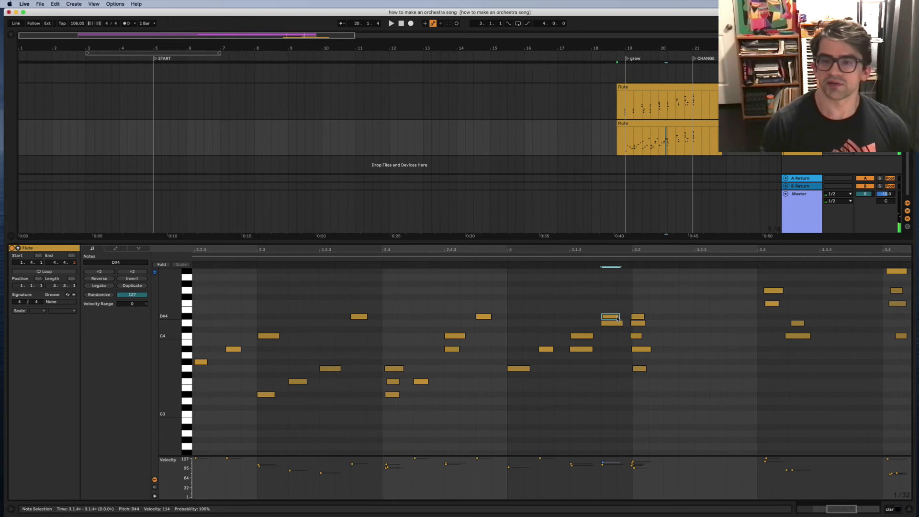
left_click_drag(617, 324, 616, 327)
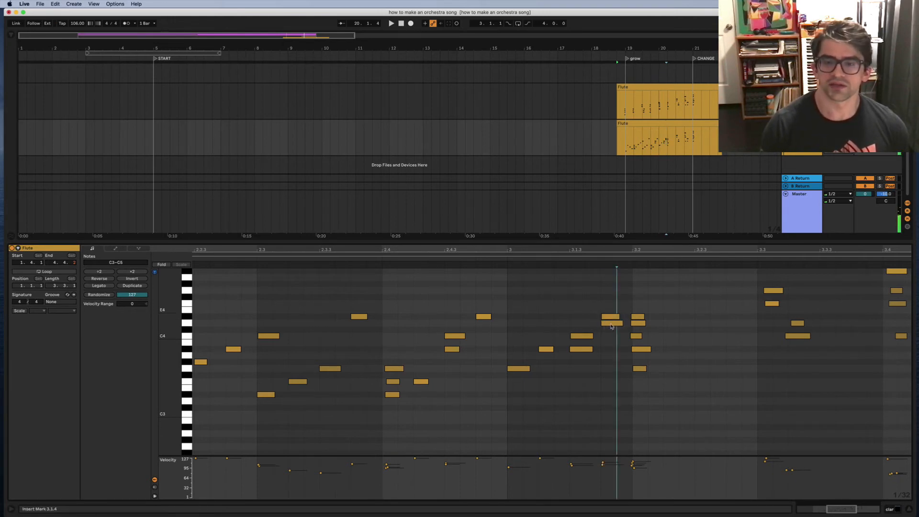
left_click_drag(582, 353, 585, 334)
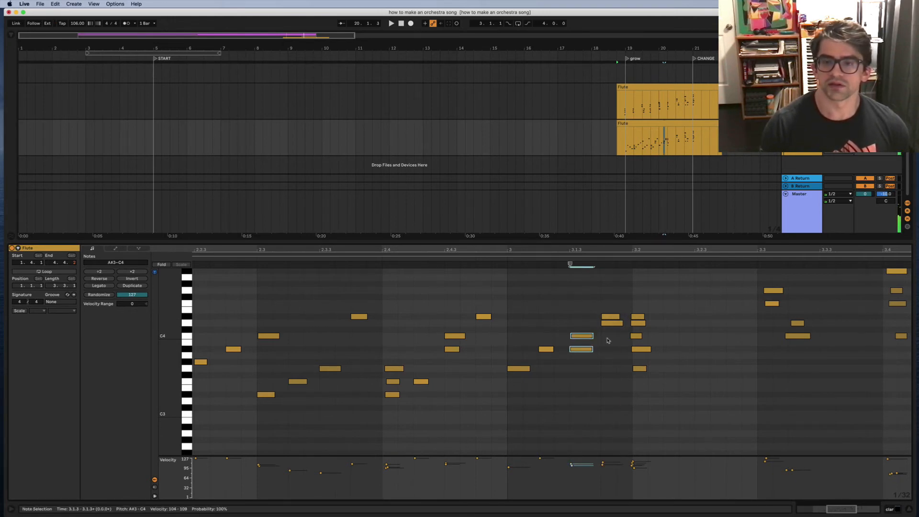
left_click(587, 349)
key("shift+Up")
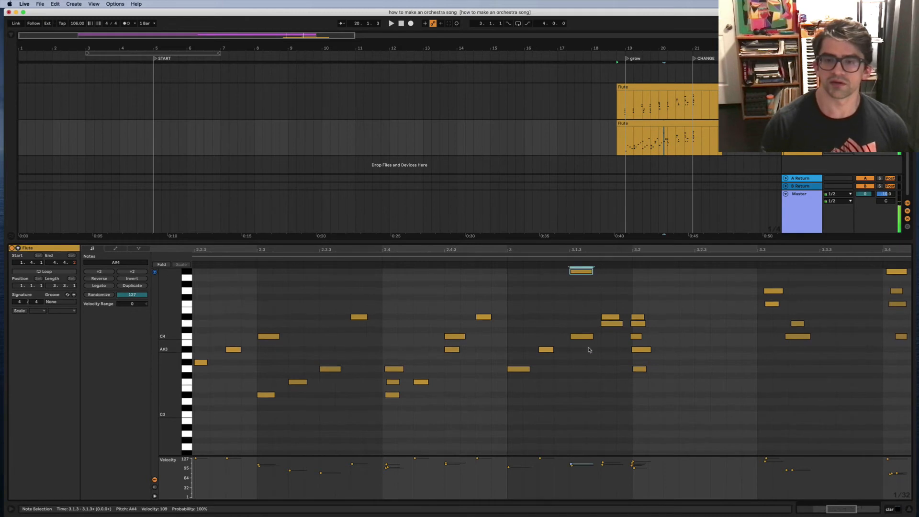
key("Down")
key("Down")
key("Down")
key("Down")
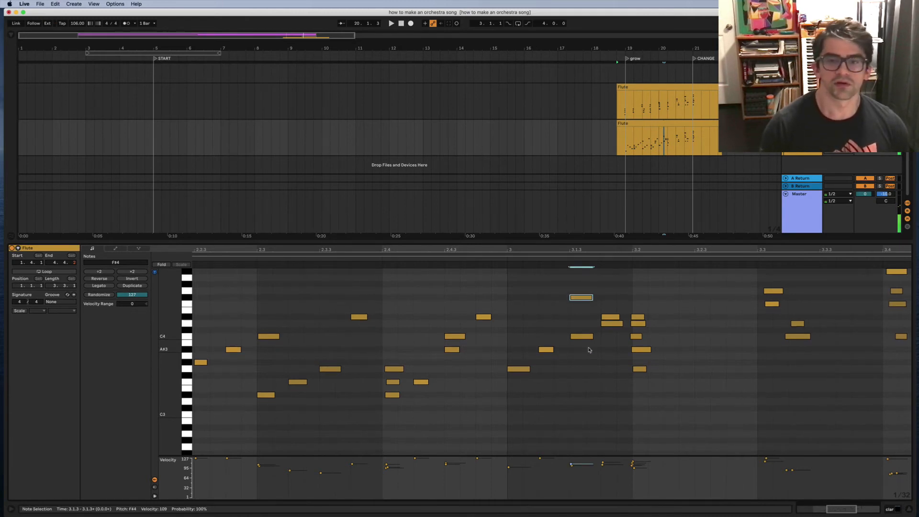
key("Down")
left_click(504, 260)
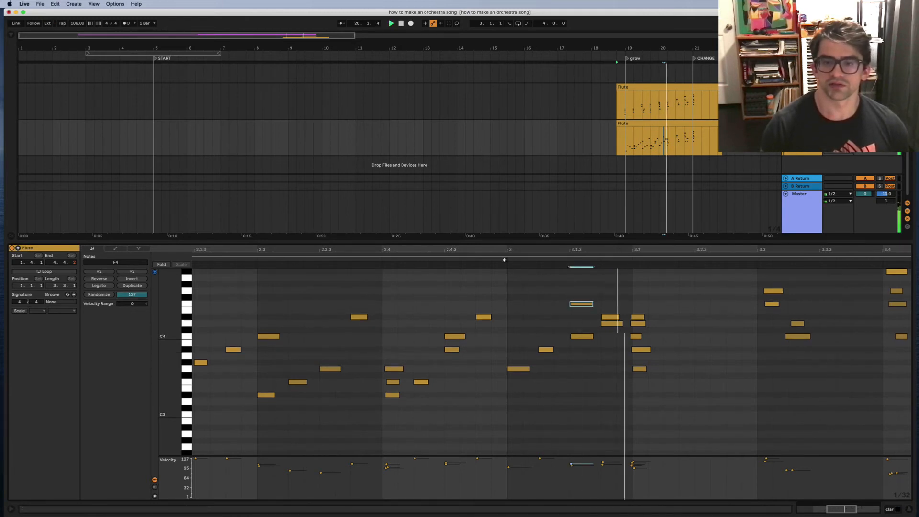
Step: Delete the D4 note at 3.1.4 and the C4 note at 3.1.3
left_click_drag(612, 307, 606, 330)
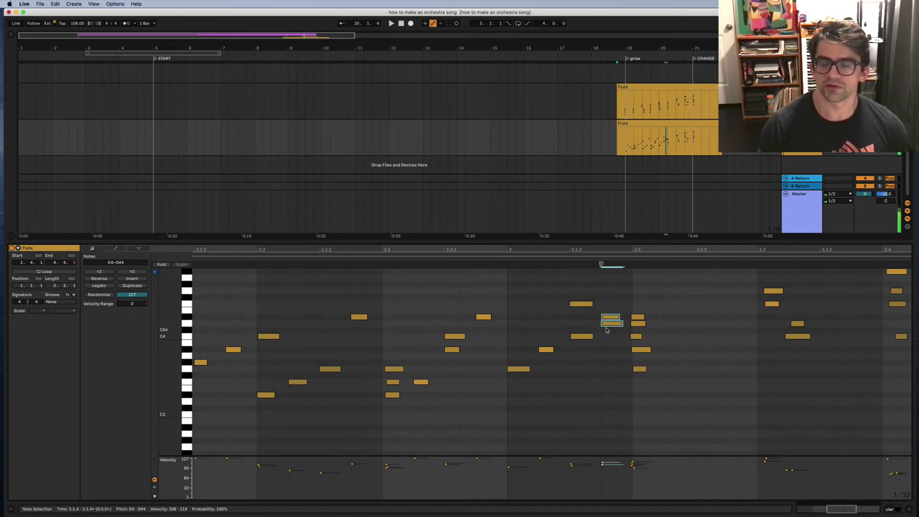
left_click(609, 323)
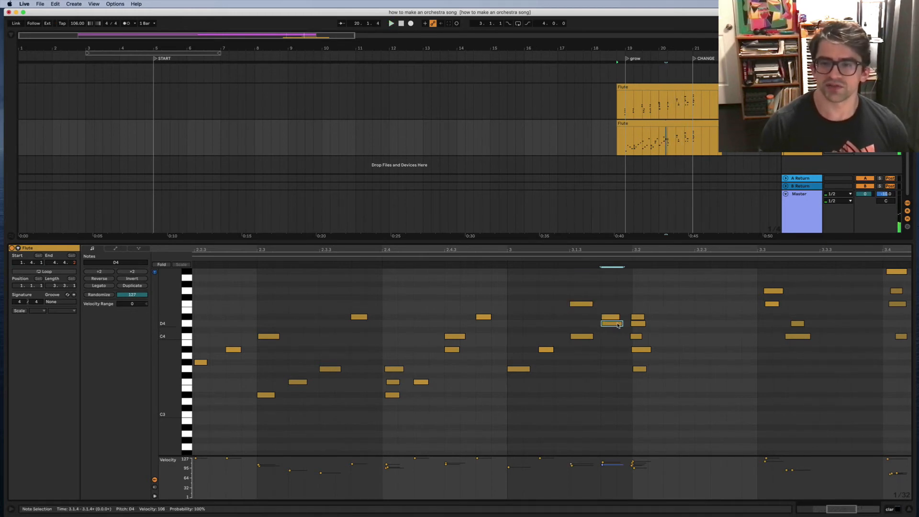
key("Delete")
left_click(504, 258)
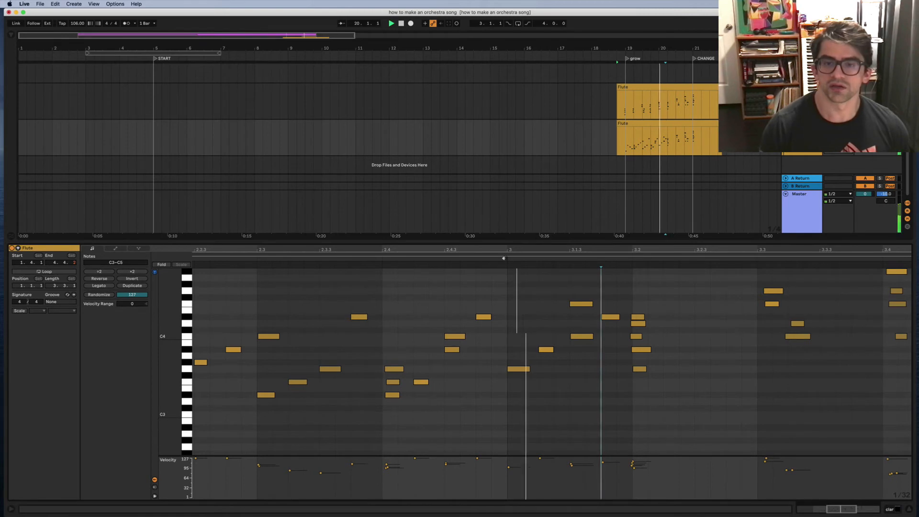
left_click(582, 336)
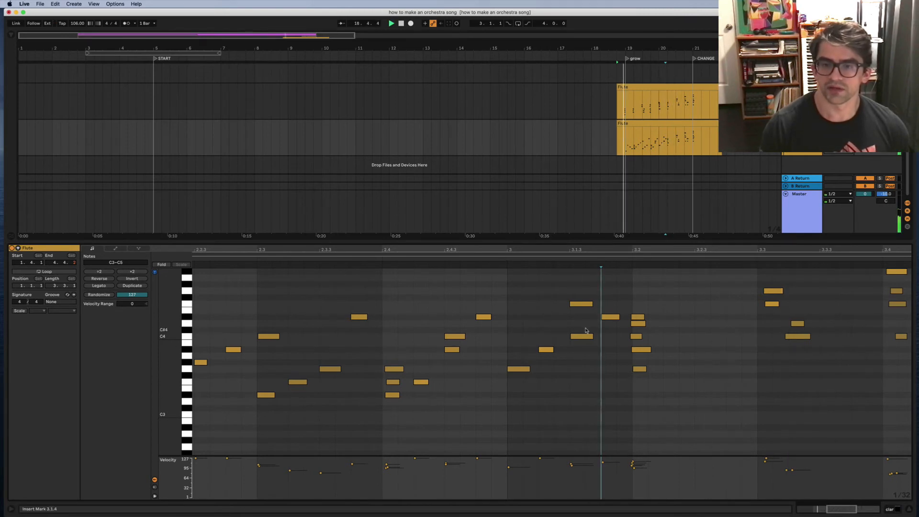
key("Delete")
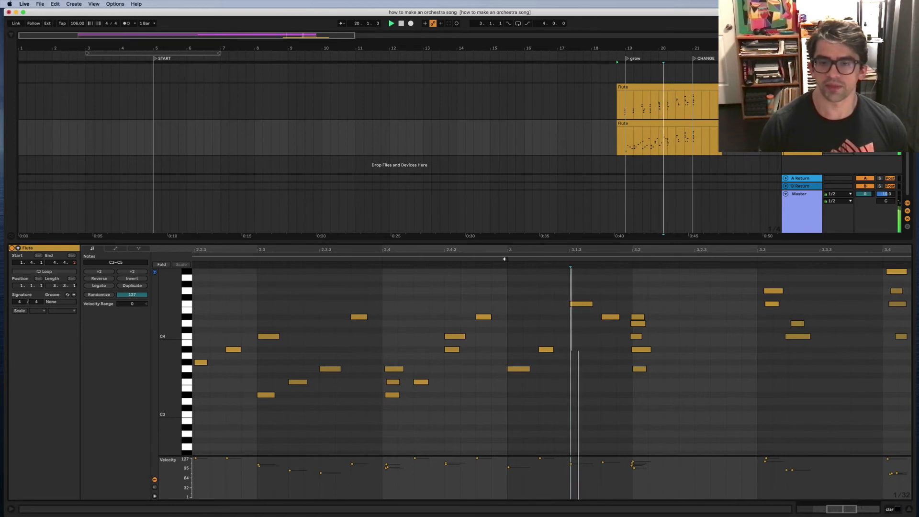
key("space")
key("space")
key("space")
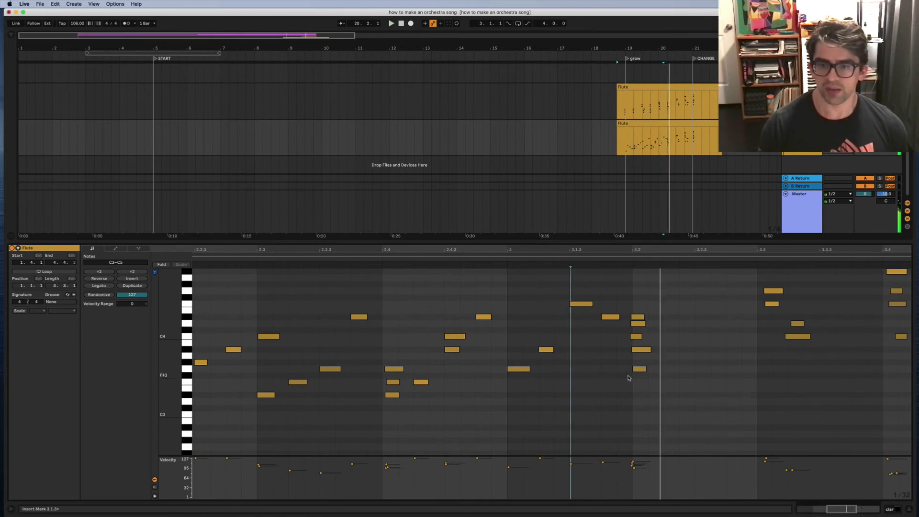
Step: Lengthen the A#3 and G3 notes slightly and audition the phrase
scroll(625, 381, "right", 4)
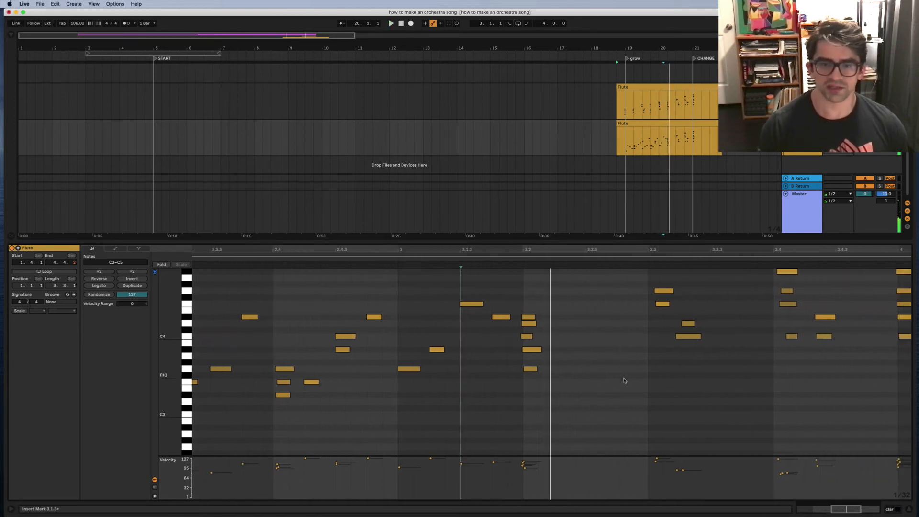
left_click(438, 350)
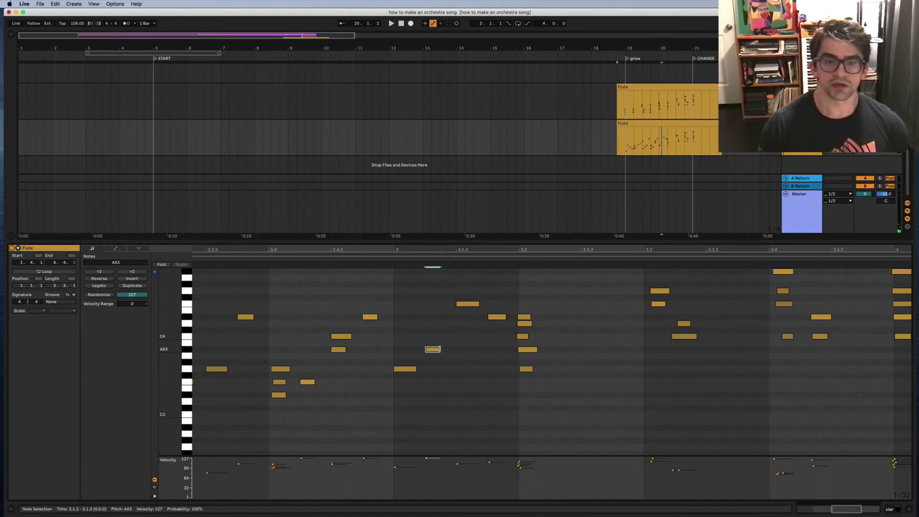
left_click_drag(441, 350, 449, 350)
key("space")
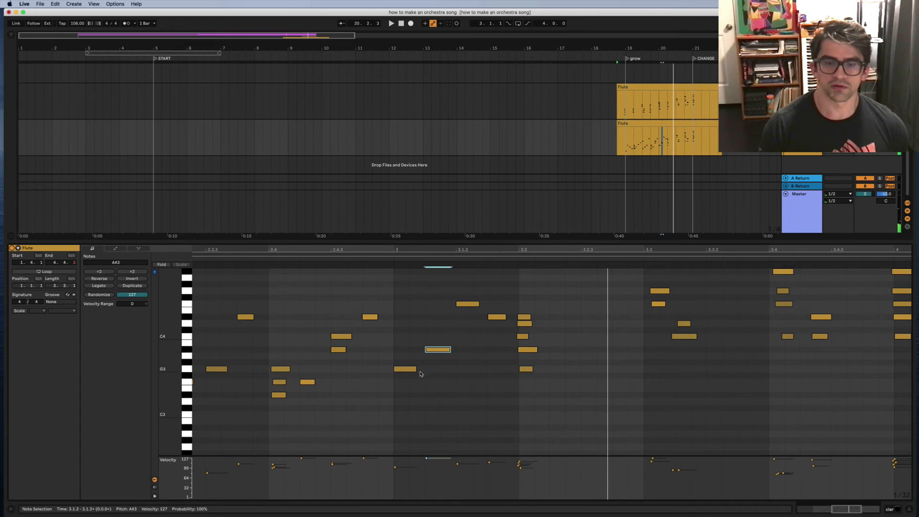
left_click_drag(415, 369, 424, 369)
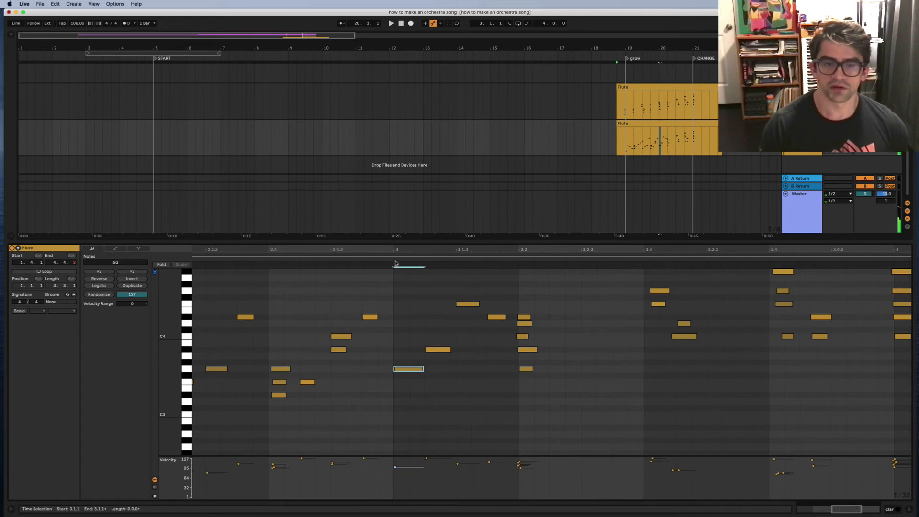
key("space")
key("space")
Step: Shift the four stacked notes at 3.2 later and stagger D4 and D#4 toward 3.2.3
scroll(451, 316, "right", 5)
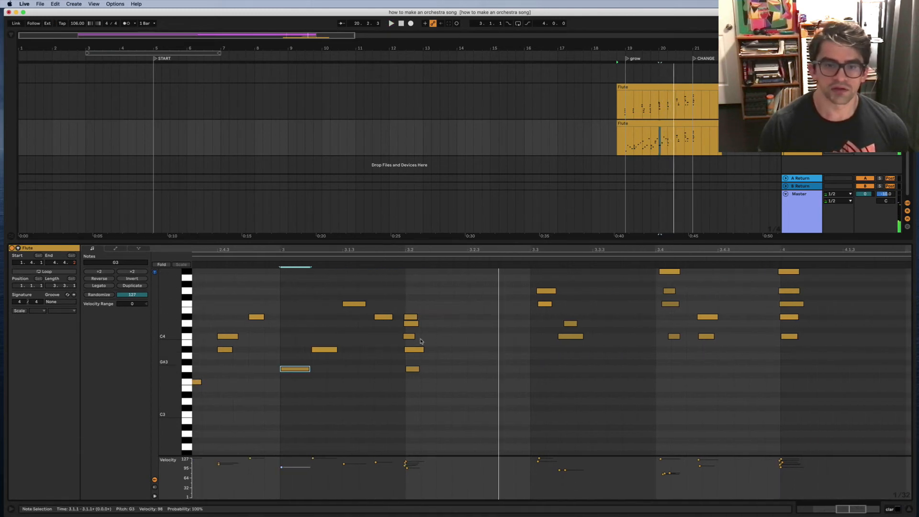
left_click_drag(410, 297, 417, 372)
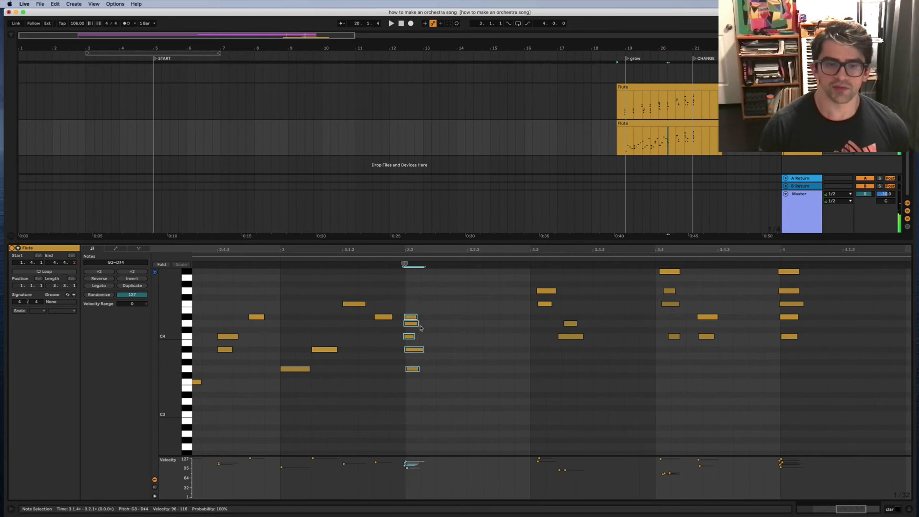
left_click(443, 344)
left_click_drag(409, 307, 445, 351)
left_click_drag(451, 297, 474, 337)
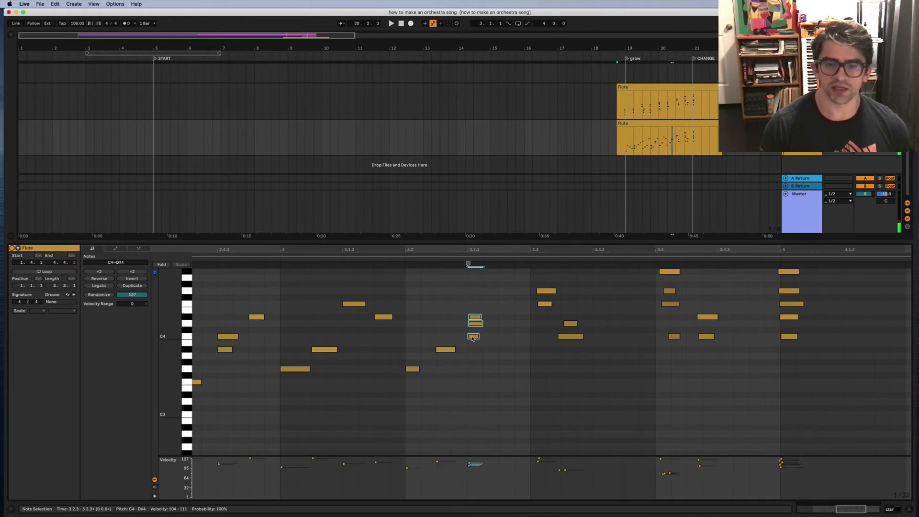
left_click(479, 299)
left_click_drag(479, 299, 517, 319)
left_click(507, 317)
key("Right")
key("Left")
key("Up")
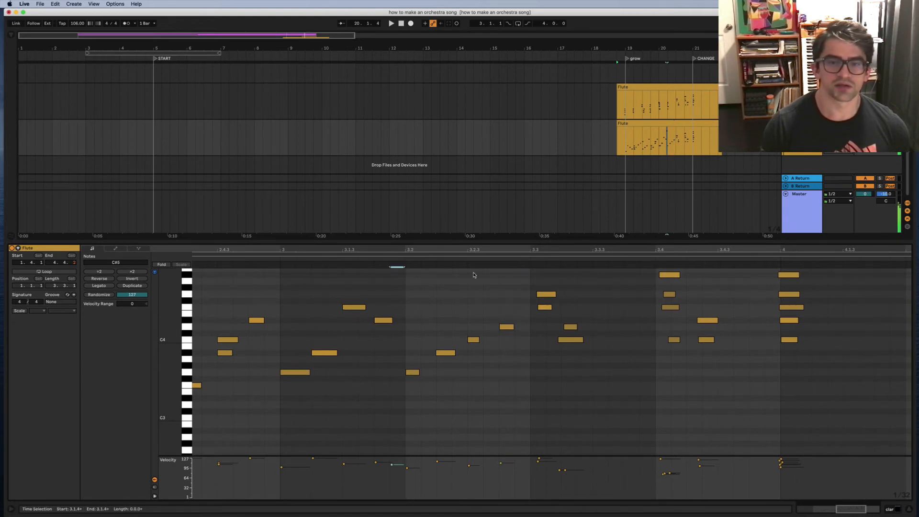
Step: Return the note to D#4, move it one grid step later, and play the clip
key("Down")
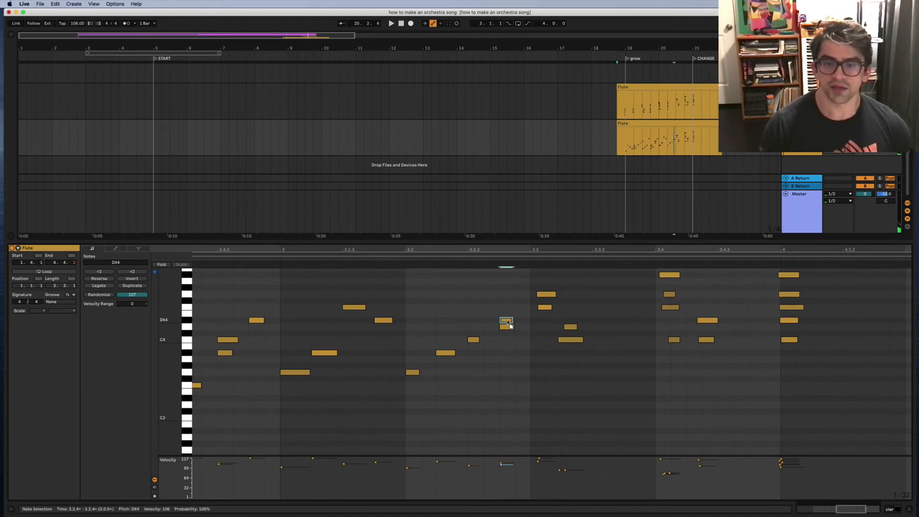
left_click_drag(511, 326, 522, 324)
left_click(279, 258)
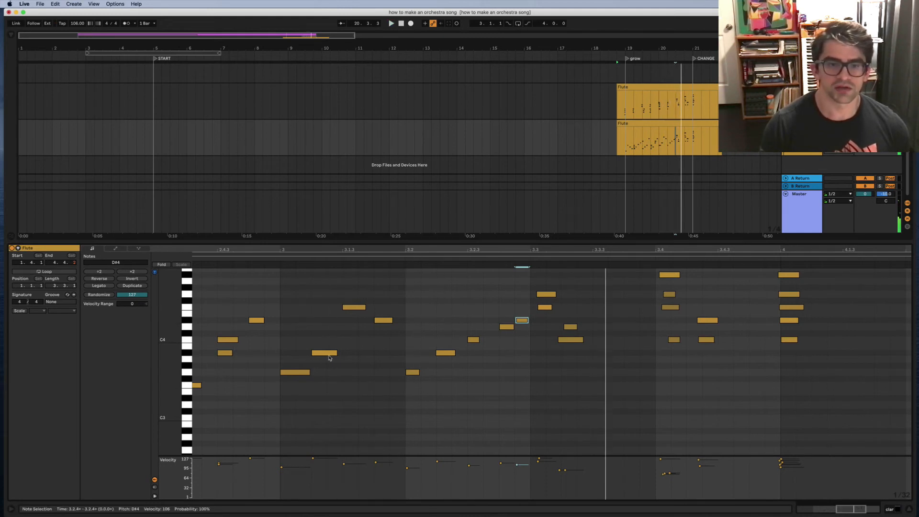
key("space")
Step: Lengthen the F4 note and audition from the 3.1.2 insert point
left_click(329, 355)
left_click_drag(373, 285, 297, 373)
left_click(304, 306)
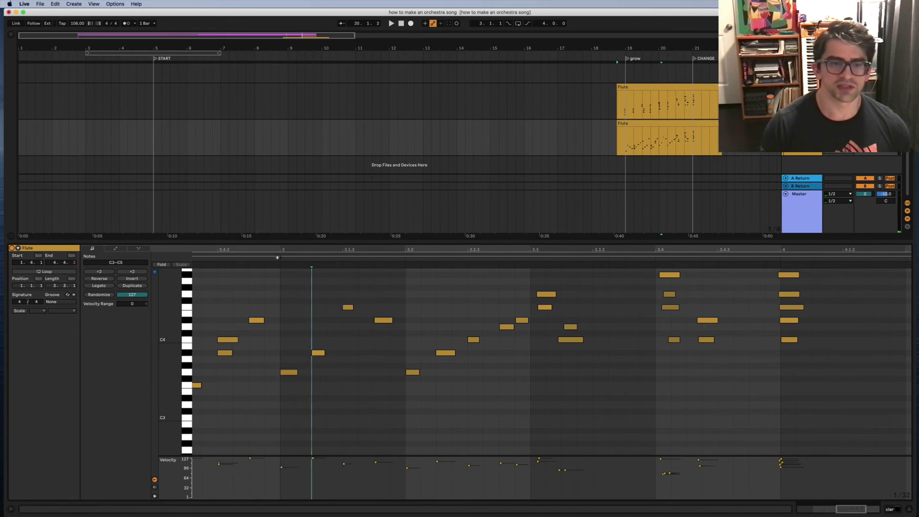
key("space")
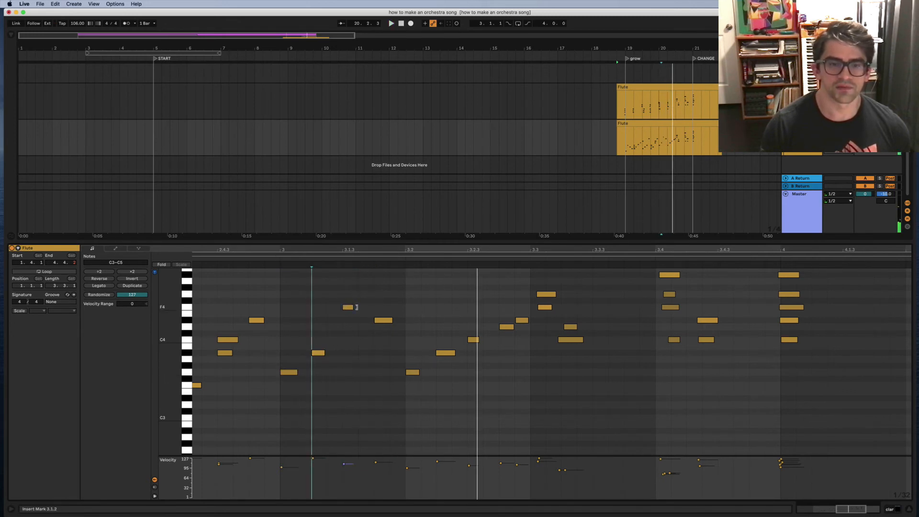
key("space")
left_click_drag(357, 307, 361, 307)
key("space")
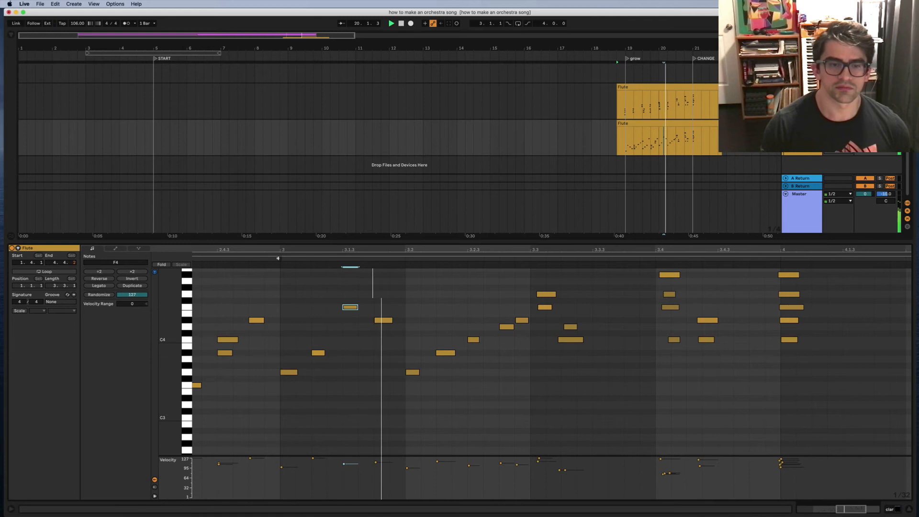
Step: Duplicate the D#4 note, keep the copy on D#4, and audition the phrase
left_click(386, 321)
key("space")
key("super+v")
key("Up")
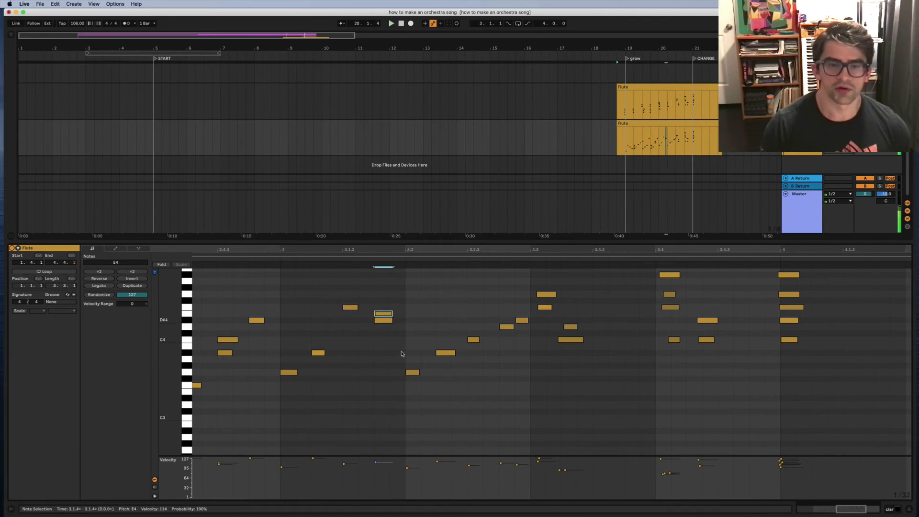
key("Down")
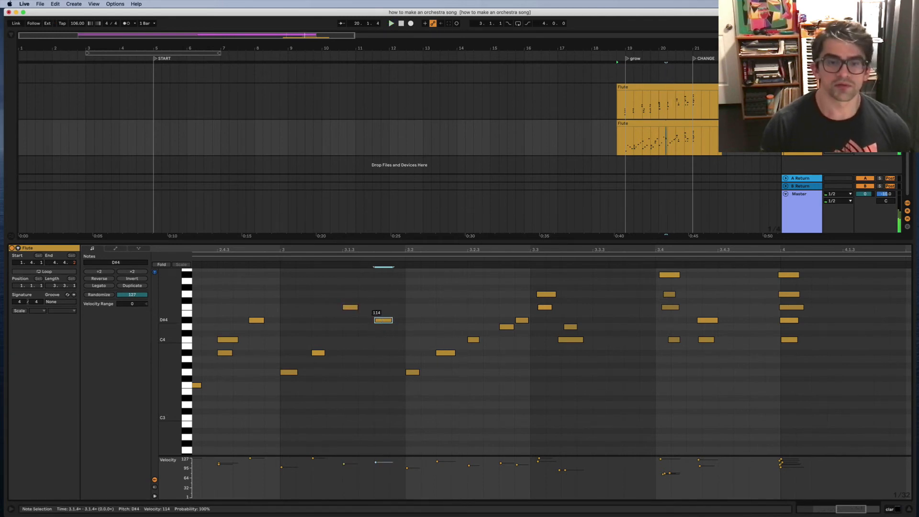
key("space")
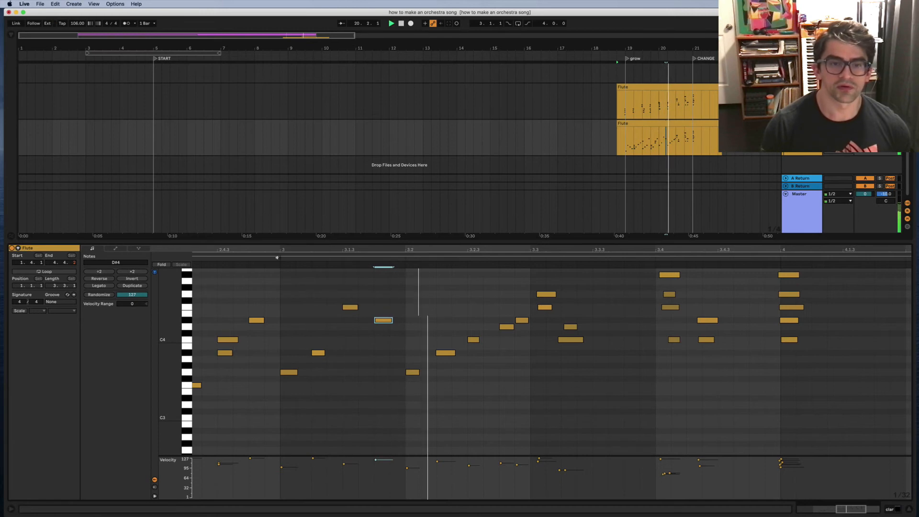
left_click(349, 308)
key("space")
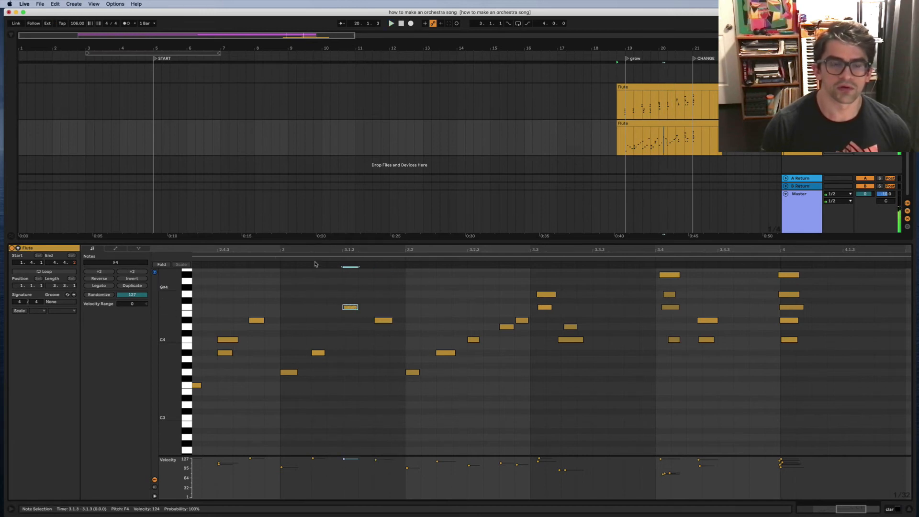
key("space")
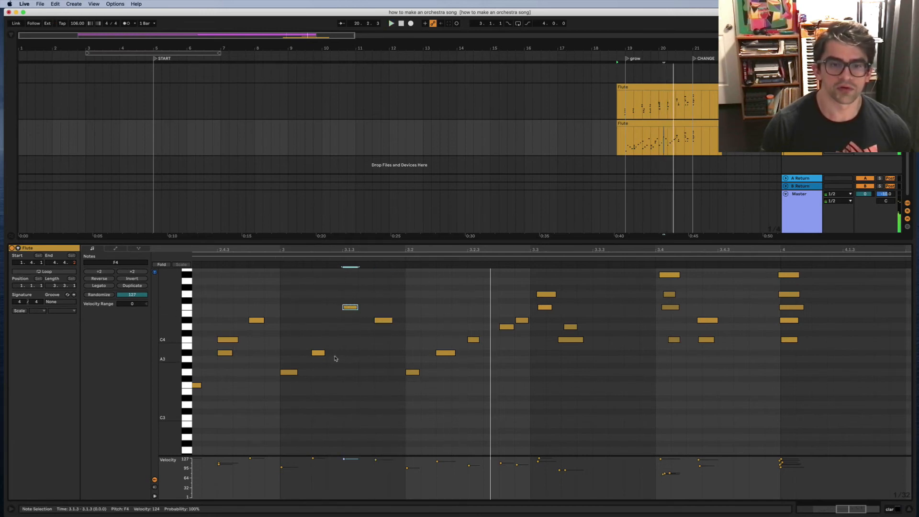
Step: Lengthen the A#3 note near 3.1.1 and the G3 note on beat 3
left_click_drag(324, 354, 340, 353)
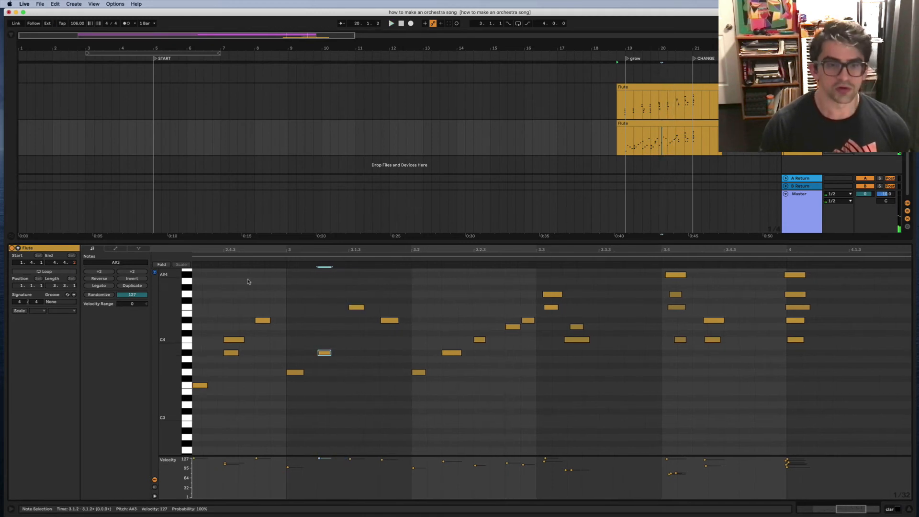
left_click_drag(302, 372, 309, 372)
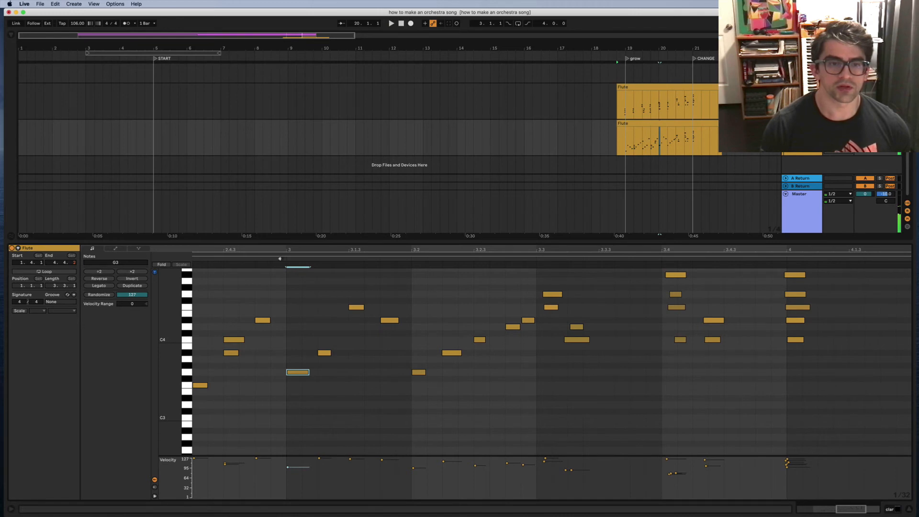
key("space")
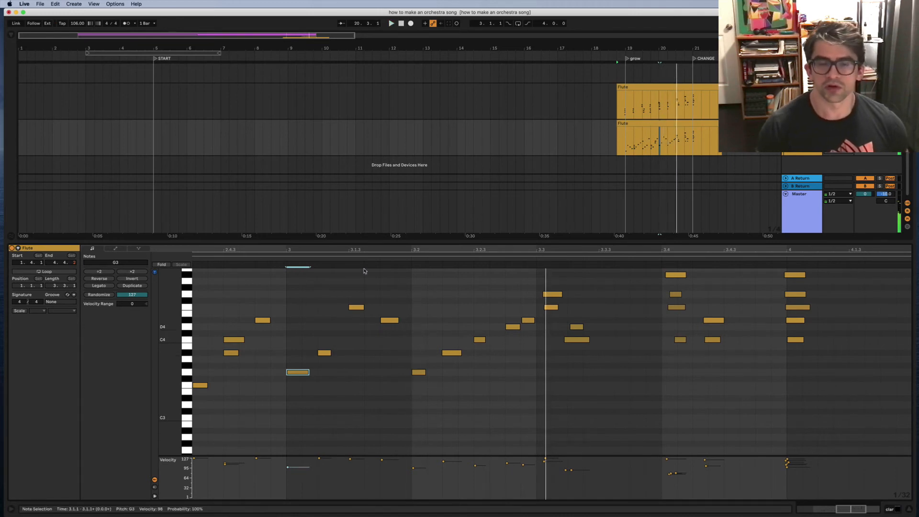
left_click(288, 254)
Step: Play the selected span and nudge two of the chord notes onto beat 3.3
left_click(287, 259)
scroll(434, 338, "right", 2)
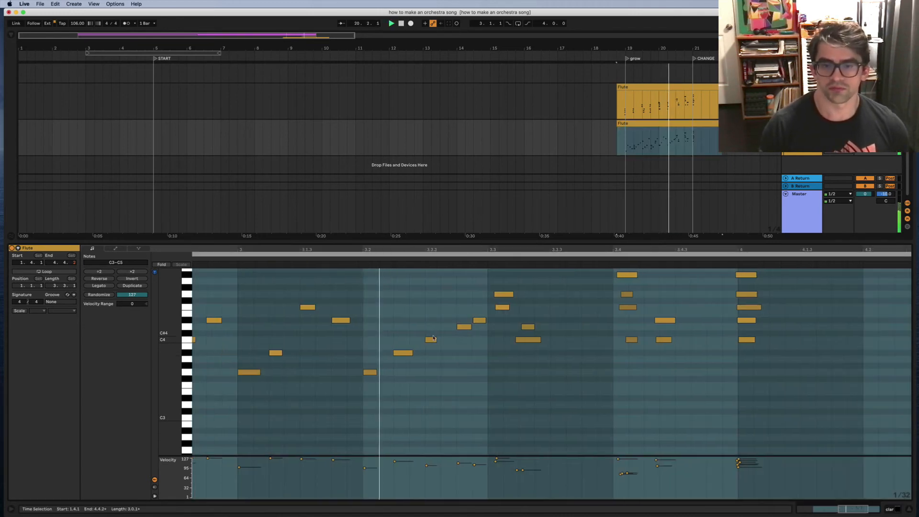
scroll(434, 338, "right", 5)
scroll(386, 346, "up", 3)
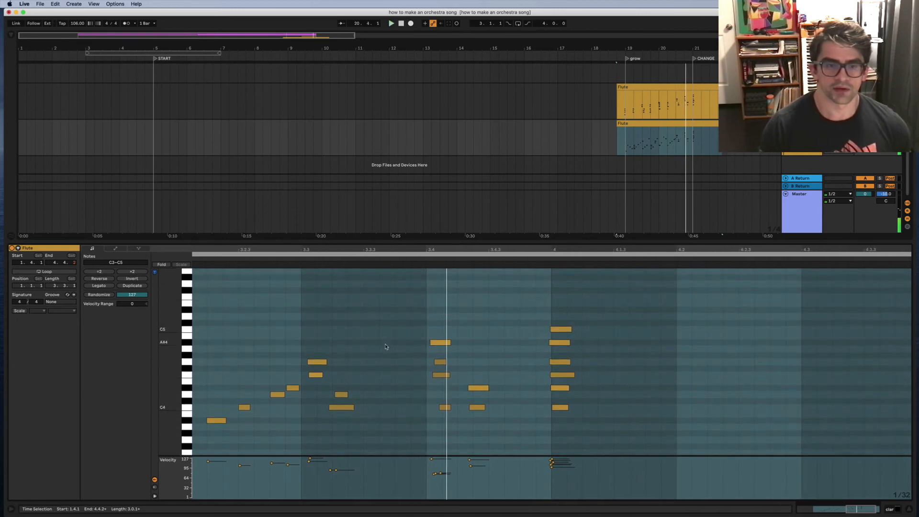
scroll(386, 346, "up", 1)
left_click(366, 391)
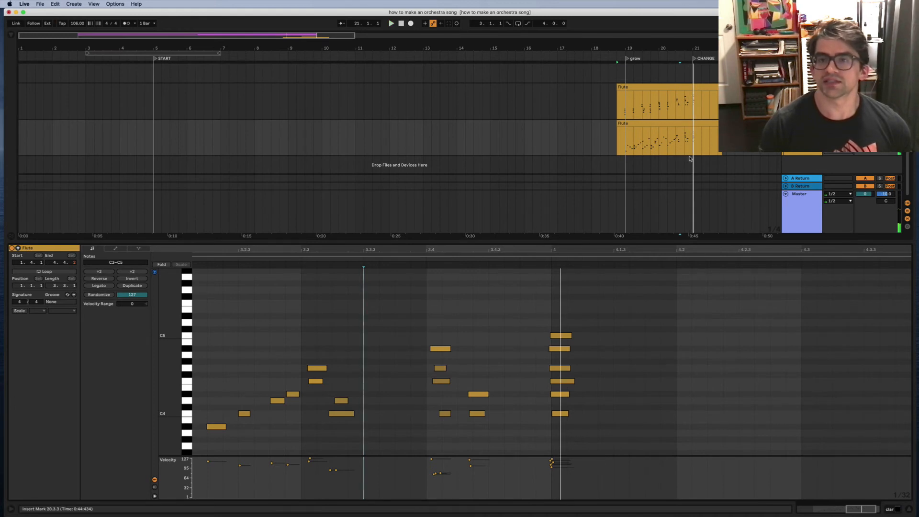
left_click_drag(338, 393, 335, 439)
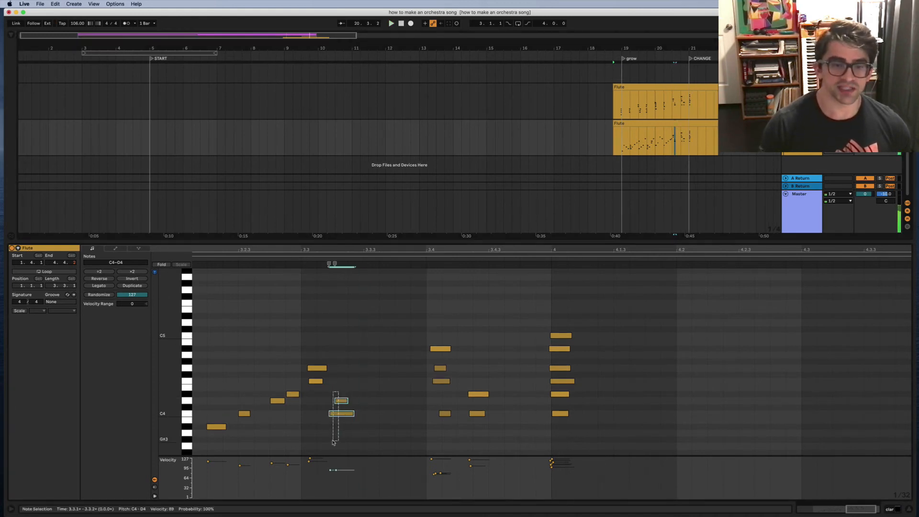
key("Left")
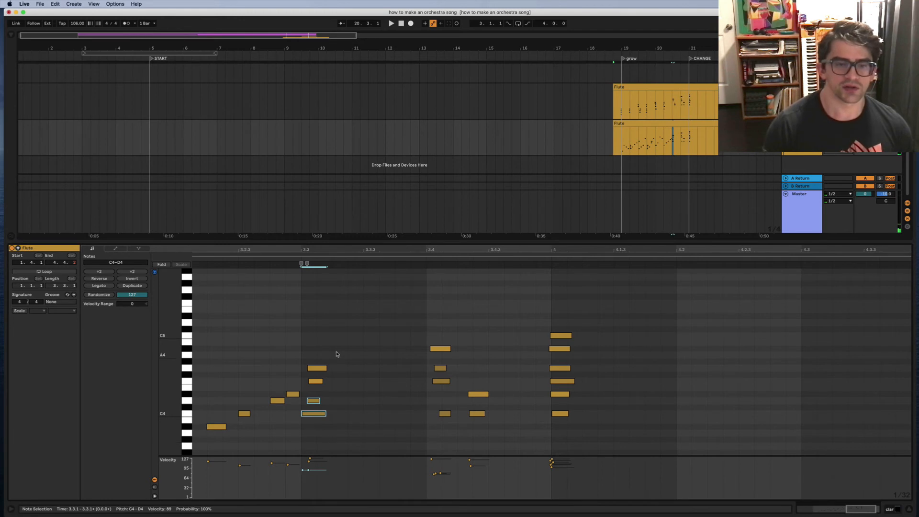
Step: Align the F4, G4 and D4 notes on beat 3.3, select the four-note chord, and play
left_click_drag(326, 340, 319, 382)
key("Left")
key("Down")
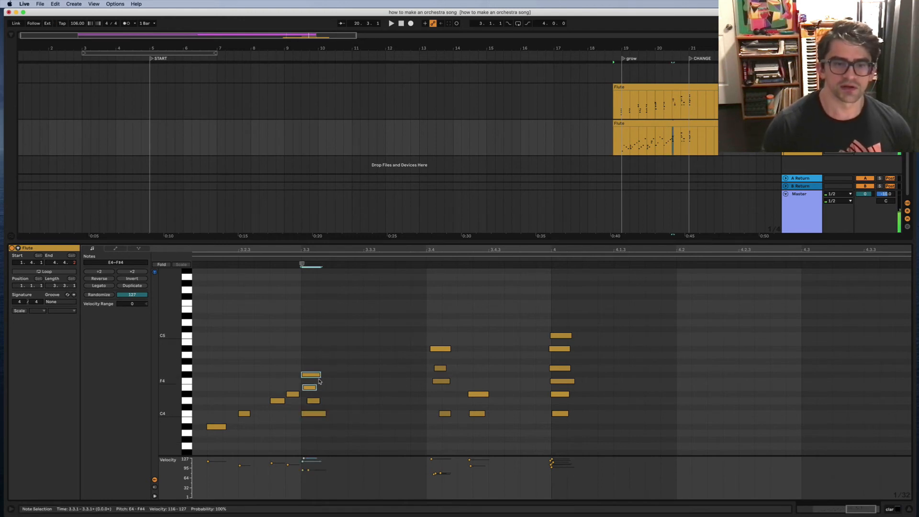
key("Up")
left_click(316, 408)
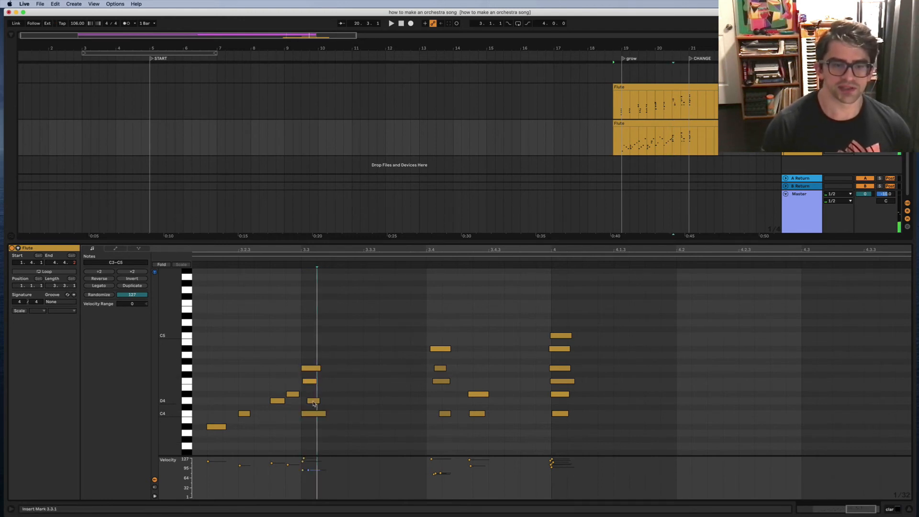
left_click_drag(314, 404, 312, 401)
left_click_drag(319, 358, 406, 416)
left_click(291, 255)
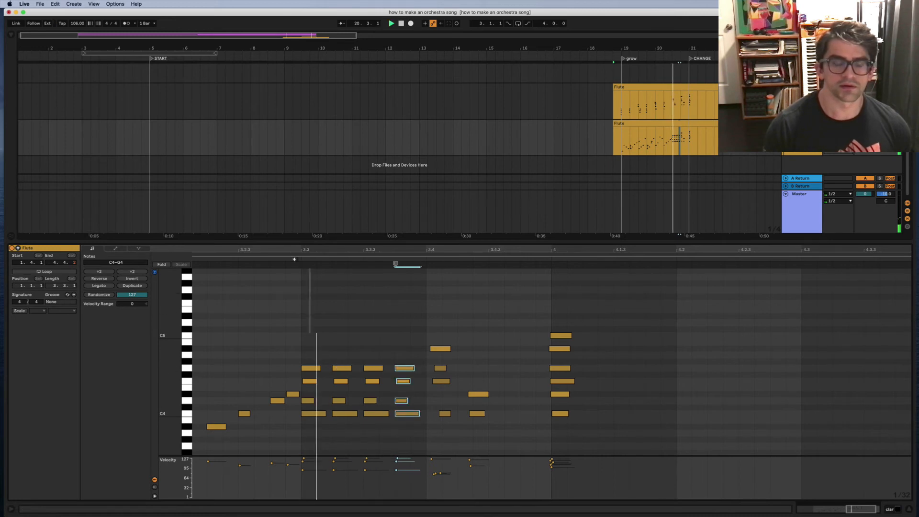
Step: Restore the G4 notes to full length and shift the C4 notes at beat 3.3 slightly later
key("space")
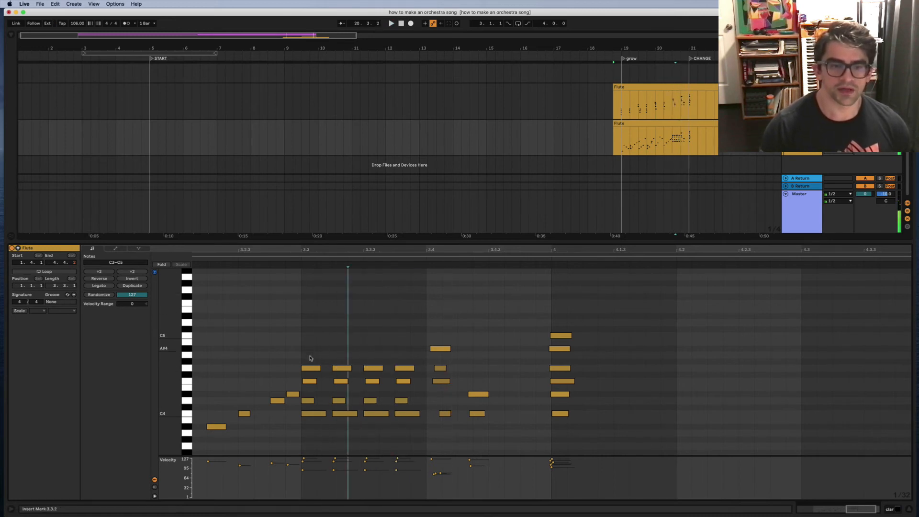
left_click_drag(310, 347, 403, 368)
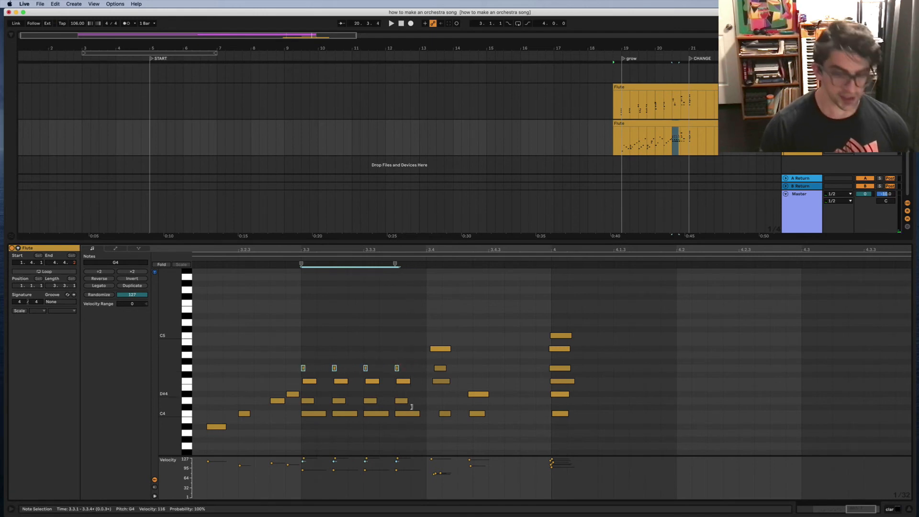
key("super+z")
left_click(407, 413)
left_click(317, 413, "shift")
left_click_drag(318, 414, 328, 415)
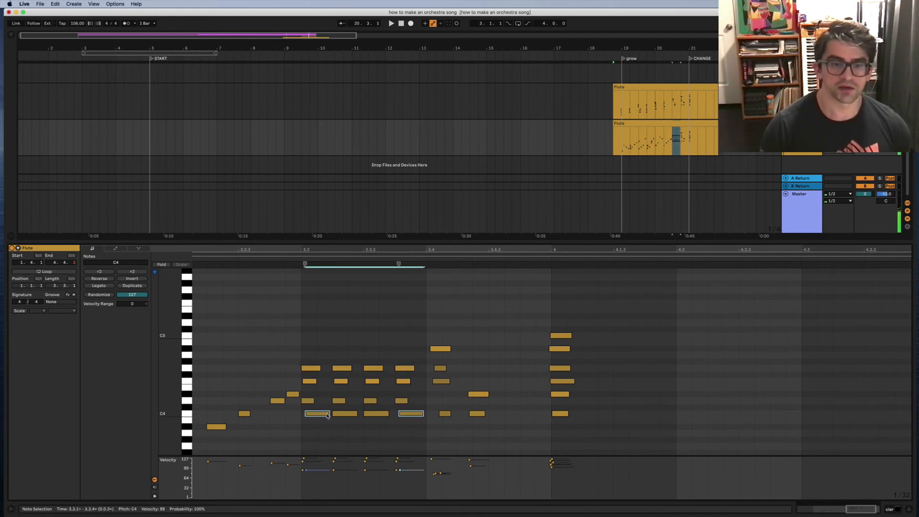
left_click_drag(416, 429, 399, 416)
key("space")
left_click(361, 440)
left_click(356, 412)
left_click(400, 428)
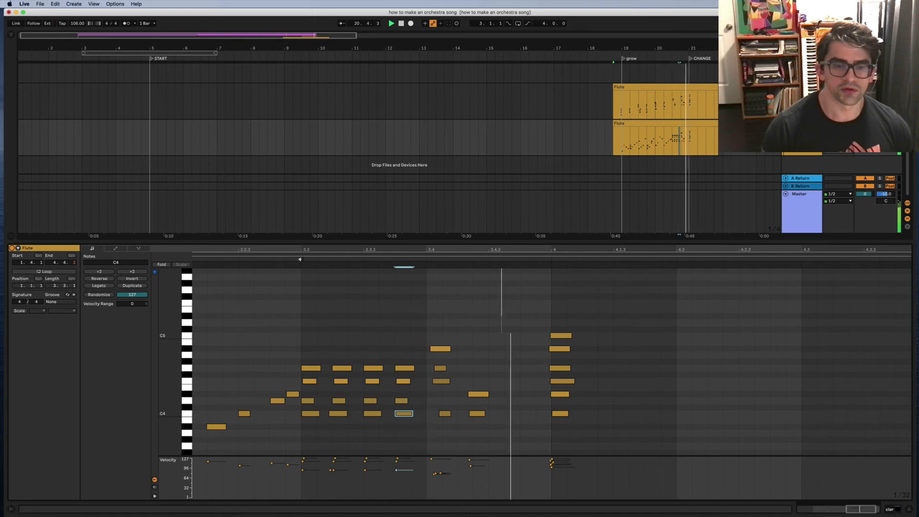
Step: Give the whole block of repeated chords a -16 velocity range and audition it
left_click_drag(308, 351, 412, 423)
left_click_drag(132, 307, 133, 320)
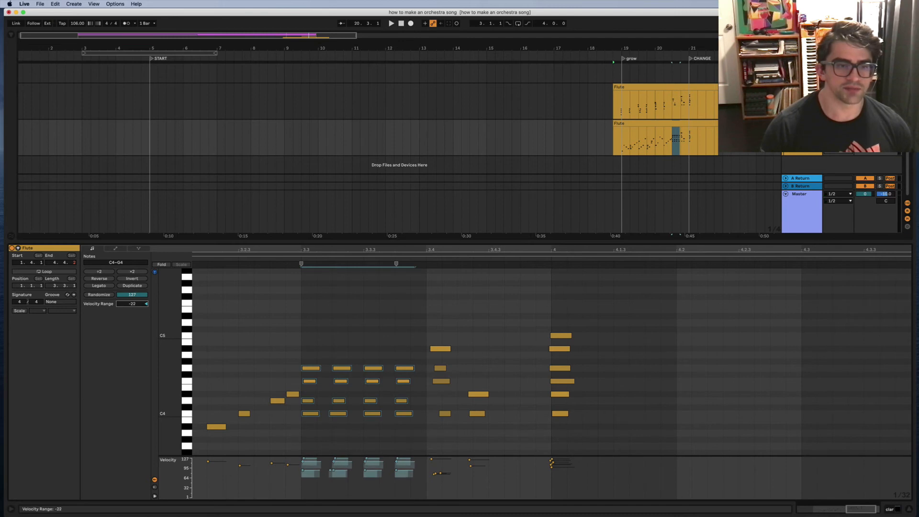
scroll(227, 287, "left", 5)
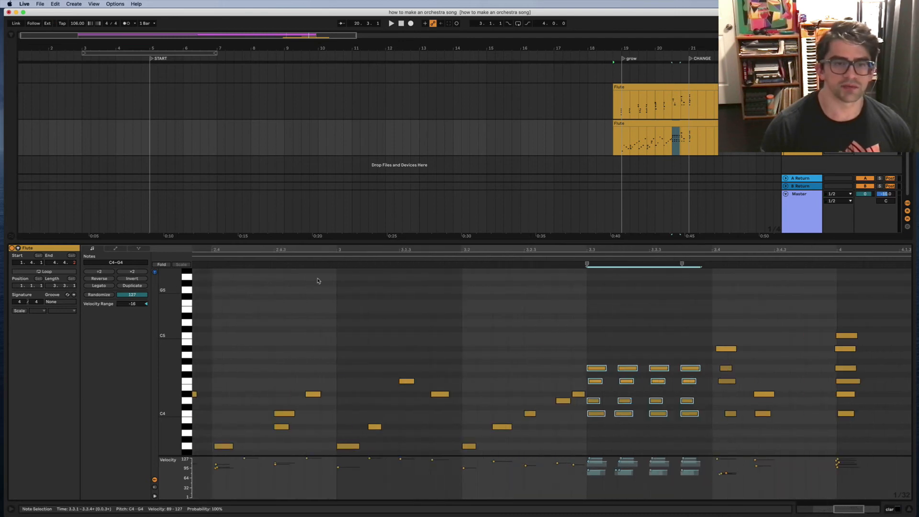
left_click(463, 259)
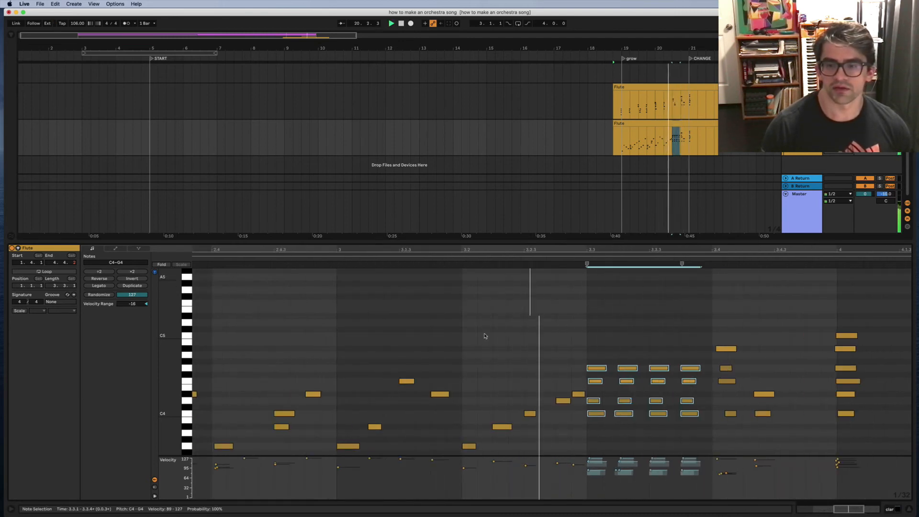
scroll(662, 397, "right", 2)
scroll(469, 401, "right", 1)
Step: Delete the F4 note and another note from the first chord at beat 3.3
left_click(481, 396)
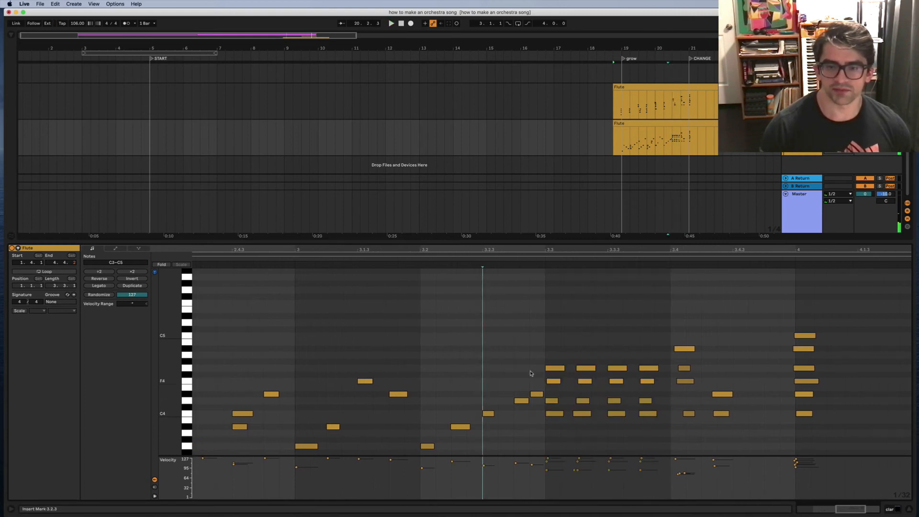
scroll(515, 368, "right", 3)
scroll(495, 386, "right", 1)
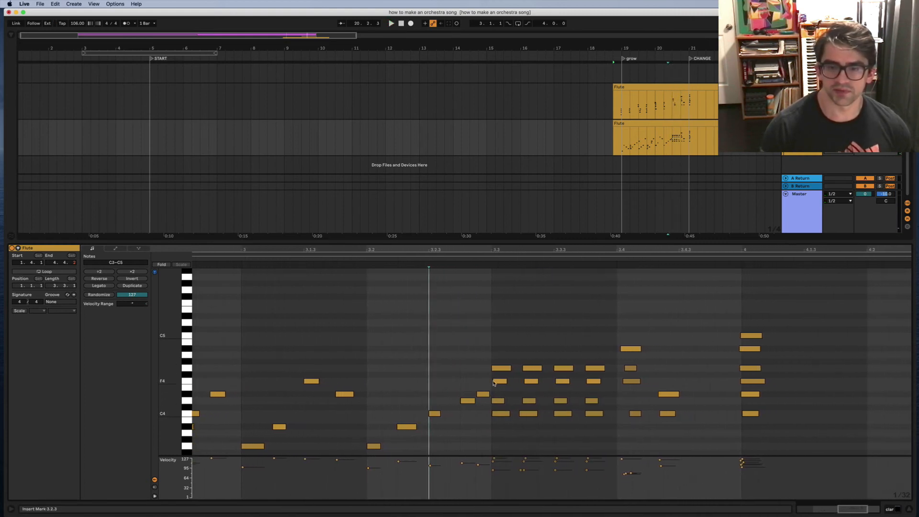
double_click(494, 383)
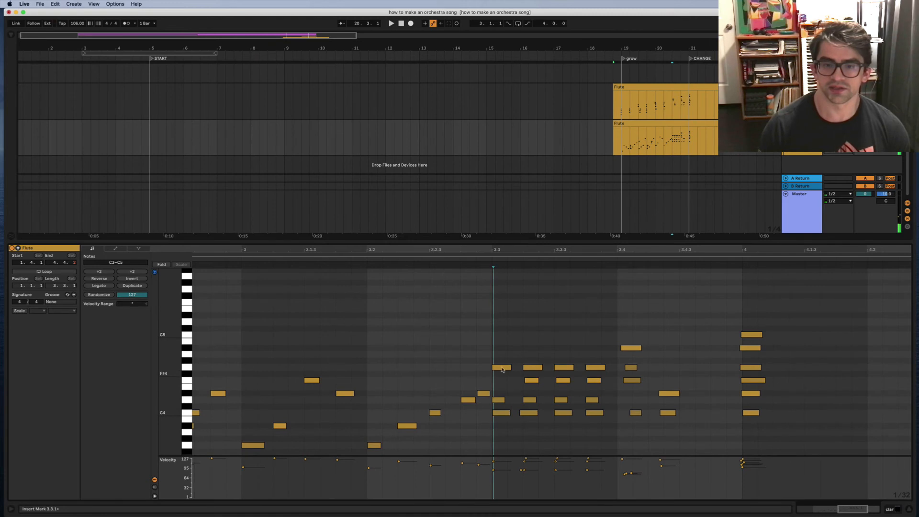
double_click(502, 370)
Step: Remove another first-chord note plus the F4 and G4 notes at 3.3.2
double_click(498, 401)
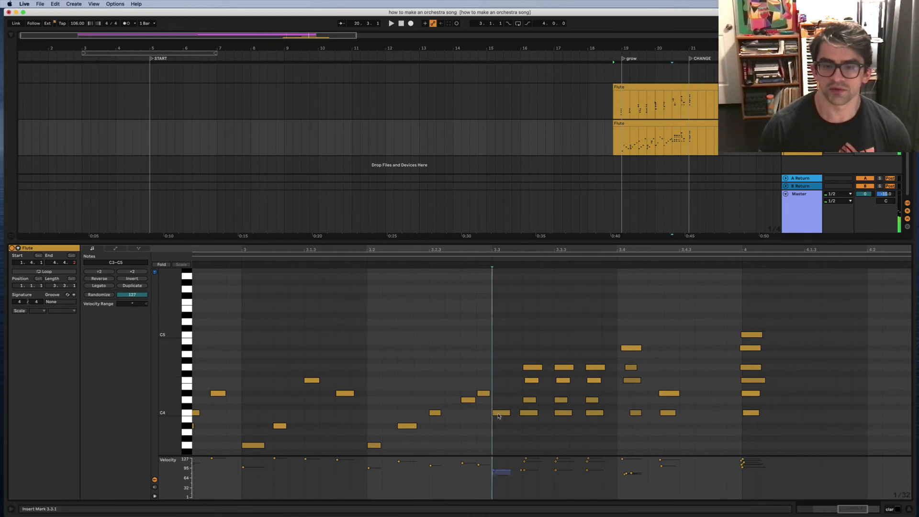
left_click(529, 400)
scroll(560, 383, "down", 1)
scroll(560, 383, "left", 1)
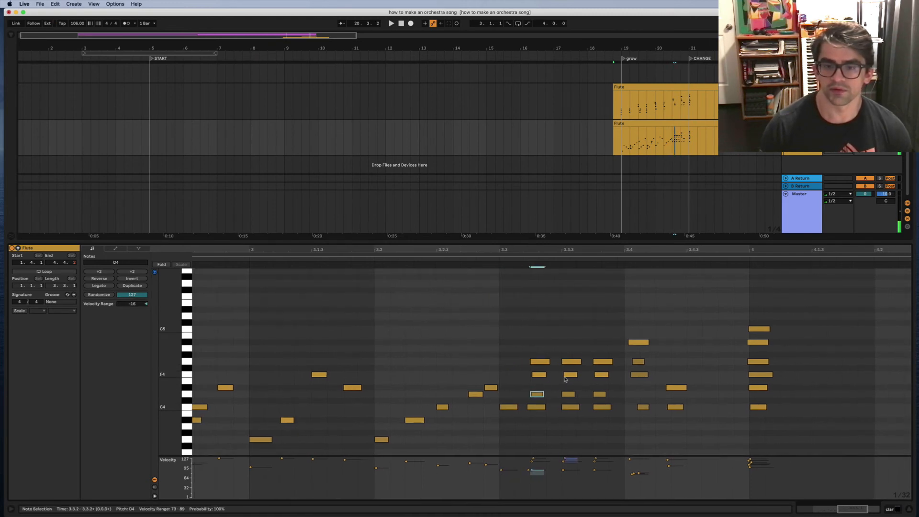
scroll(565, 380, "left", 1)
left_click_drag(543, 352, 544, 378)
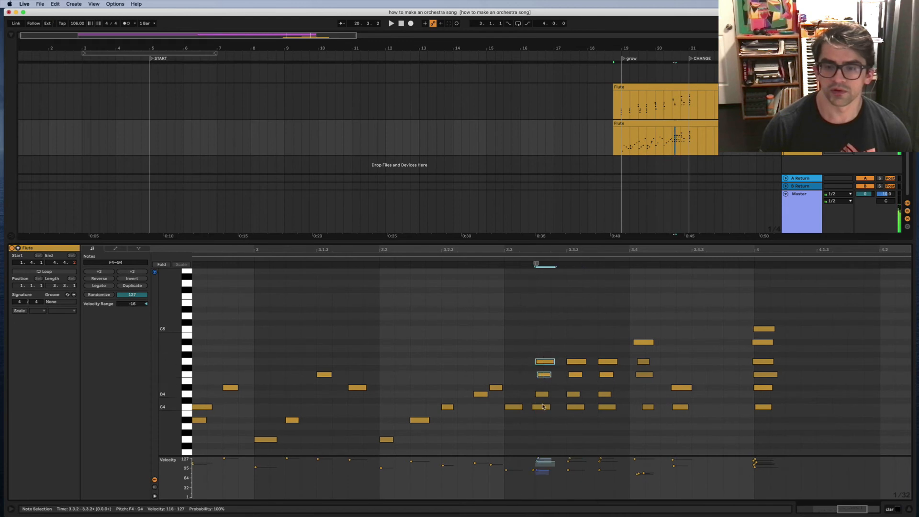
key("Delete")
Step: Delete the C4, D#4, G4 and F4 chord notes from 3.3.2 through 3.3.4
double_click(543, 406)
double_click(576, 407)
left_click(598, 408)
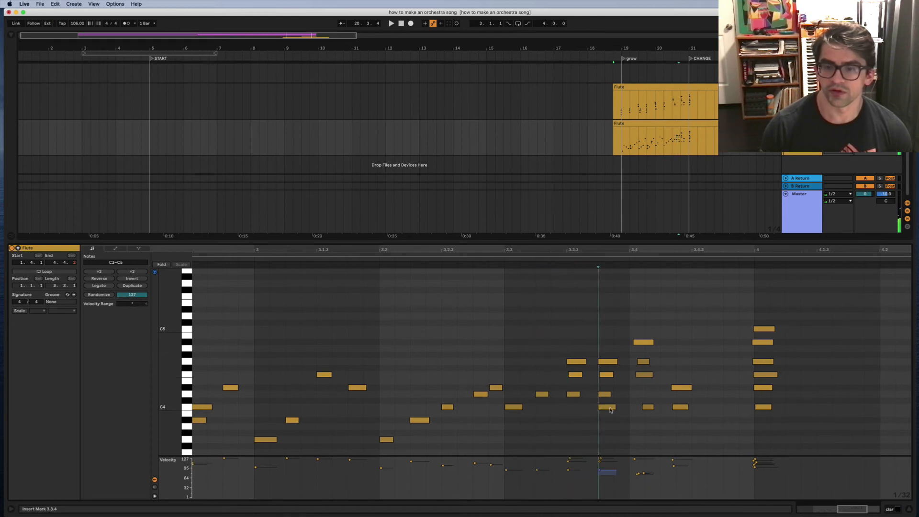
left_click(610, 409)
key("Delete")
left_click_drag(567, 394, 609, 397)
key("Delete")
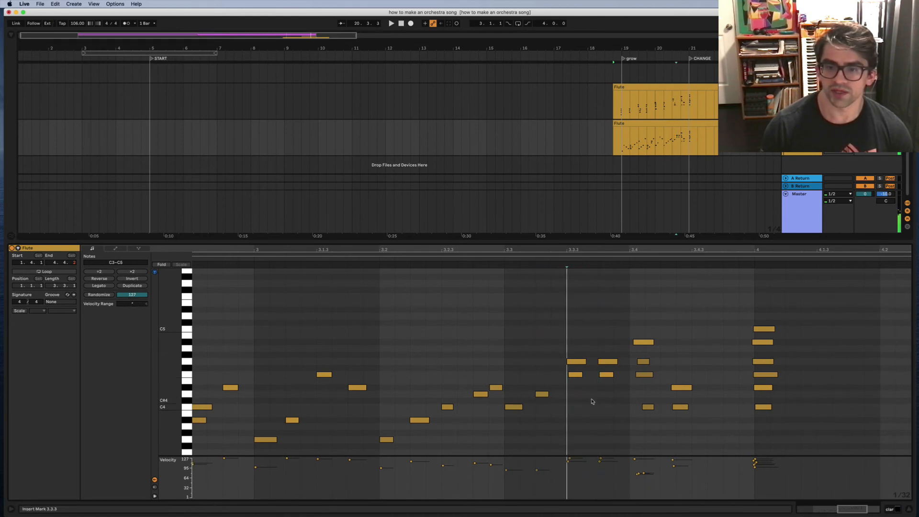
left_click(579, 363)
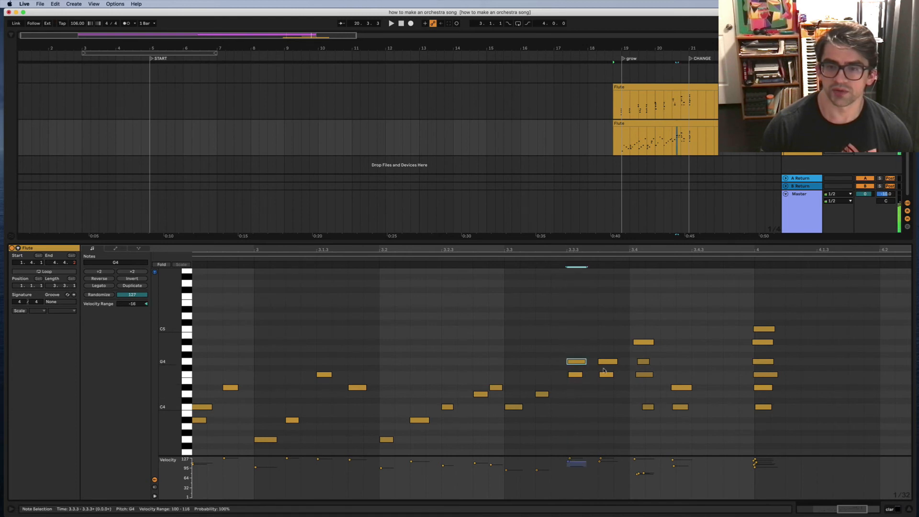
key("Delete")
left_click(607, 375)
key("Delete")
Step: Play the thinned flute line, then delete every note between 3.4 and bar 4
left_click(503, 259)
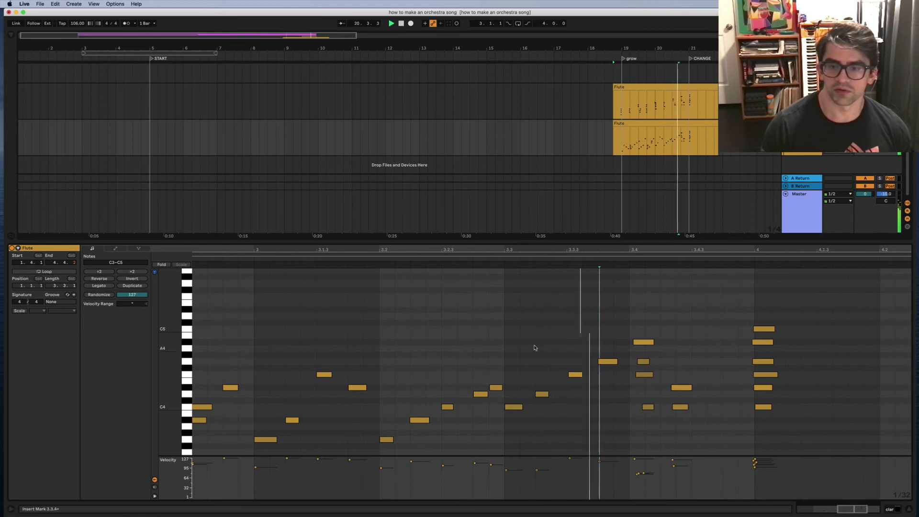
scroll(517, 357, "right", 5)
key("space")
left_click_drag(527, 315, 670, 435)
key("Delete")
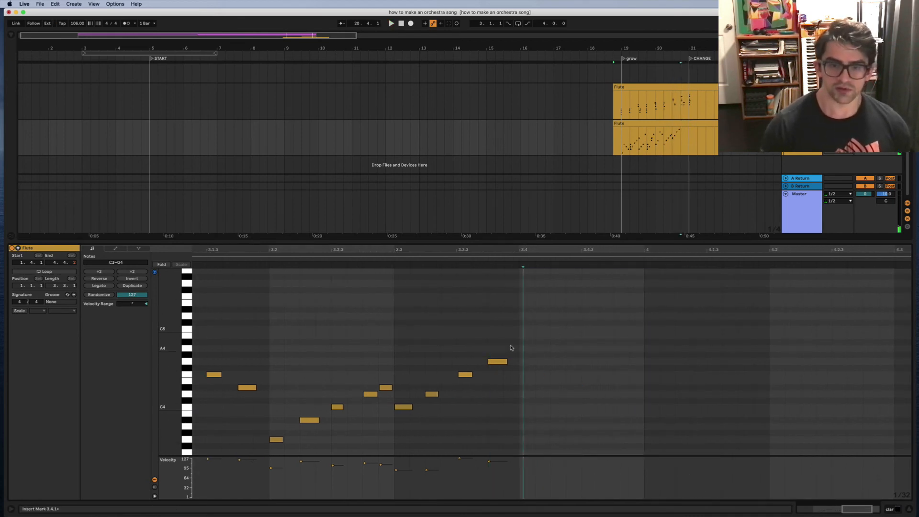
Step: Select the four rising notes from beat 3.4 to 3.4.4 (D4, G4, A4)
left_click_drag(509, 345, 397, 406)
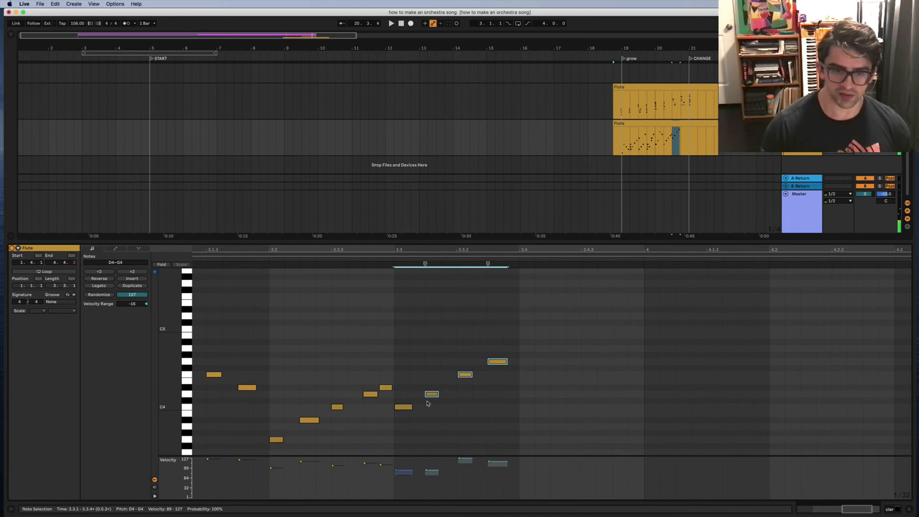
left_click_drag(539, 330, 560, 385)
left_click(524, 389)
left_click(525, 394)
left_click(590, 362)
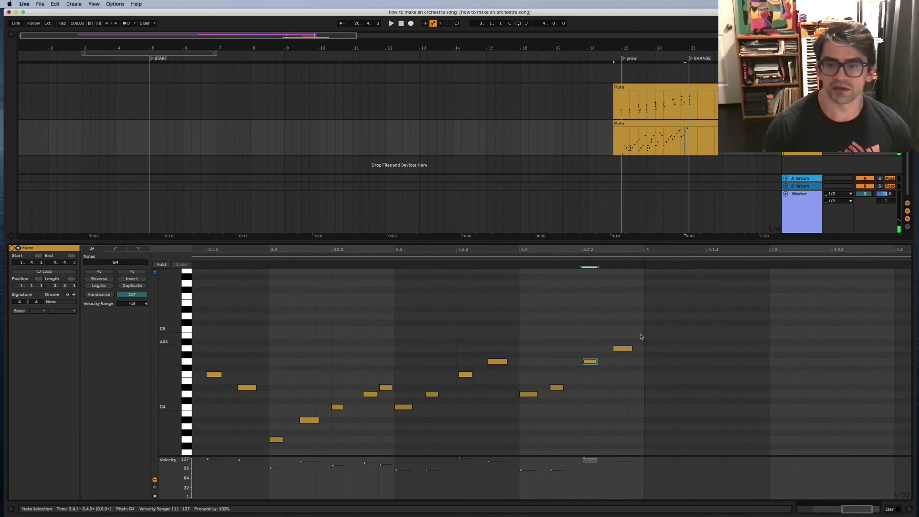
left_click(623, 349)
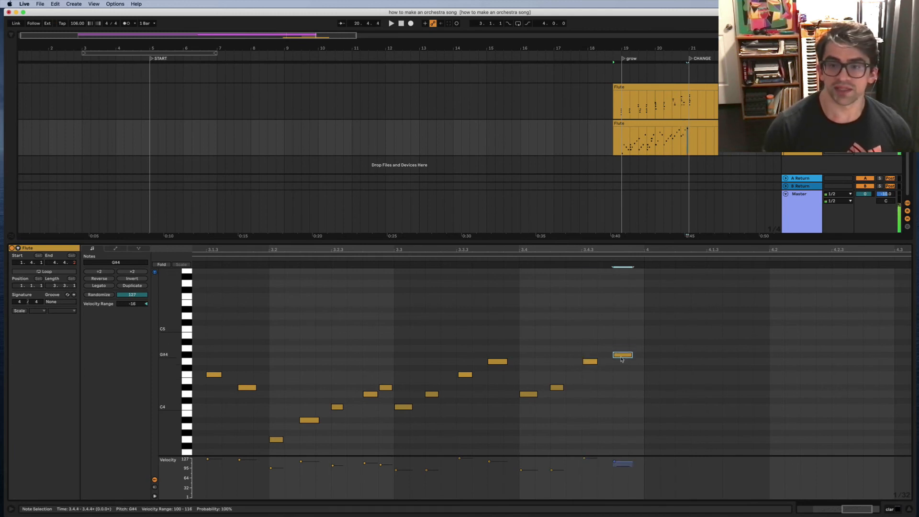
left_click_drag(627, 335, 496, 420)
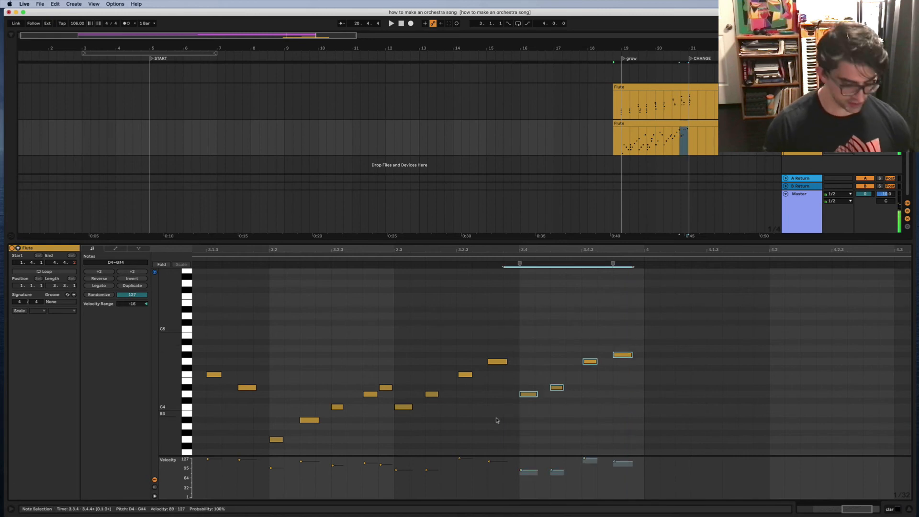
Step: Duplicate those four notes into the next beat and raise the copies one semitone
key("super+d")
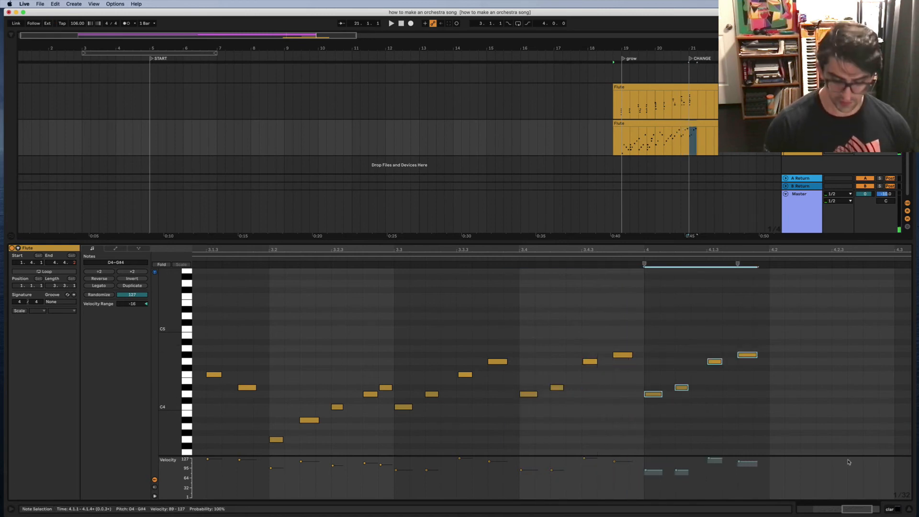
key("Up")
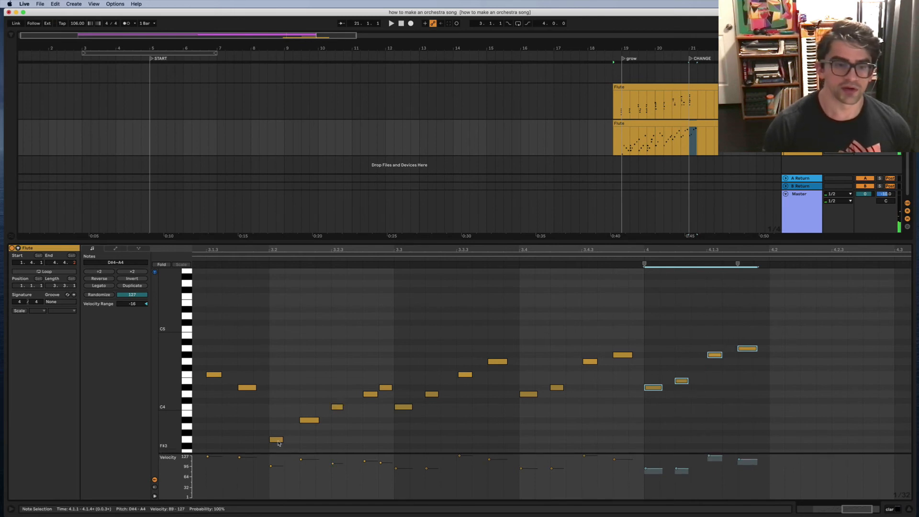
left_click(277, 441)
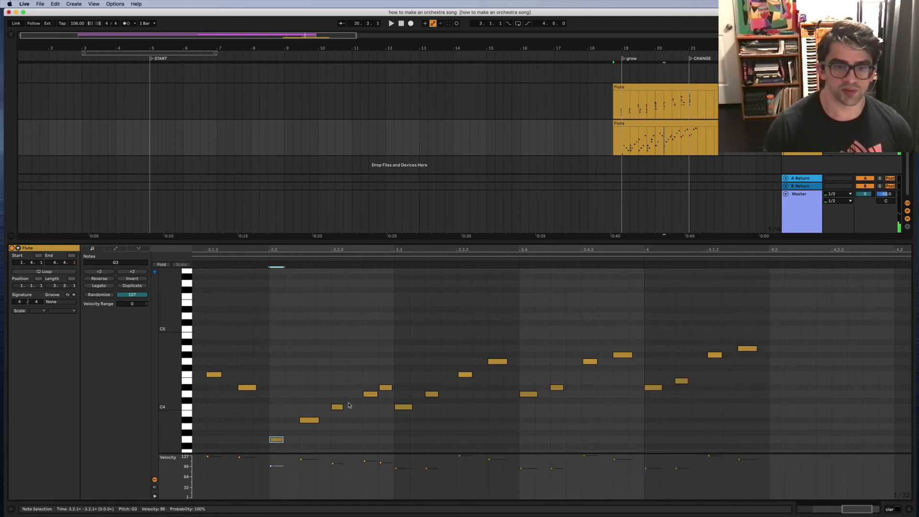
scroll(405, 410, "left", 1)
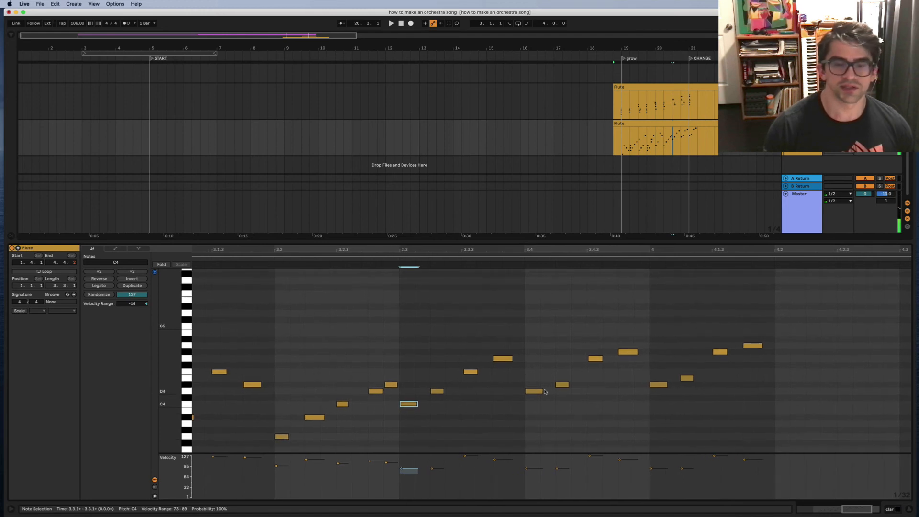
scroll(535, 392, "down", 2)
scroll(535, 392, "left", 1)
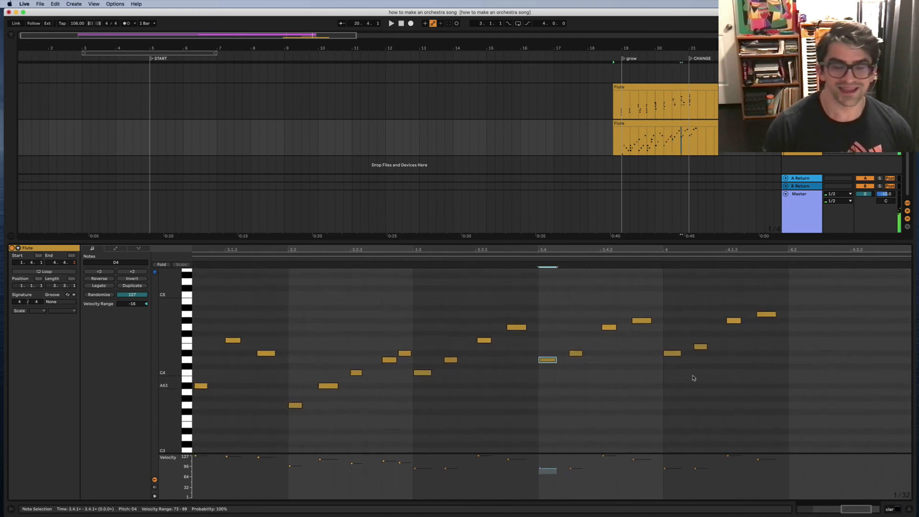
Step: Check the copied run's D#4, E4, G#4 and A4 notes and play the flute passage back
left_click(676, 356)
scroll(678, 367, "right", 5)
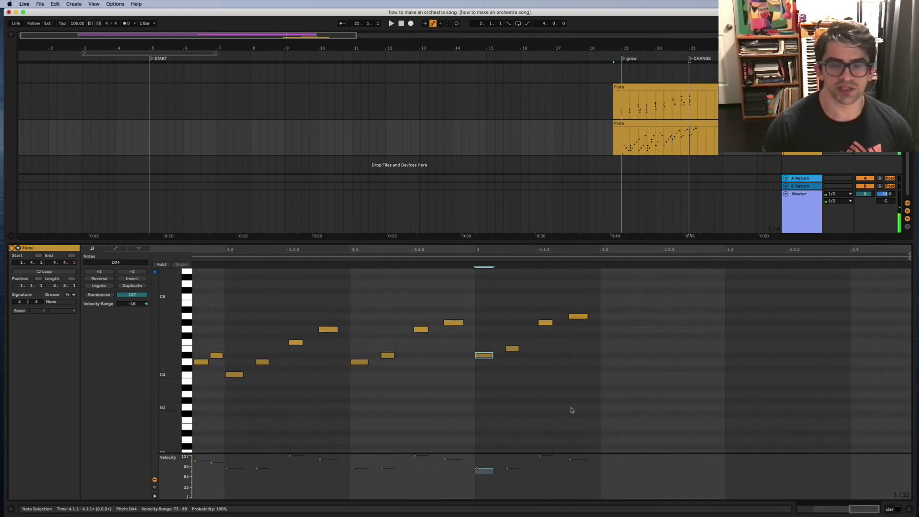
scroll(570, 408, "up", 1)
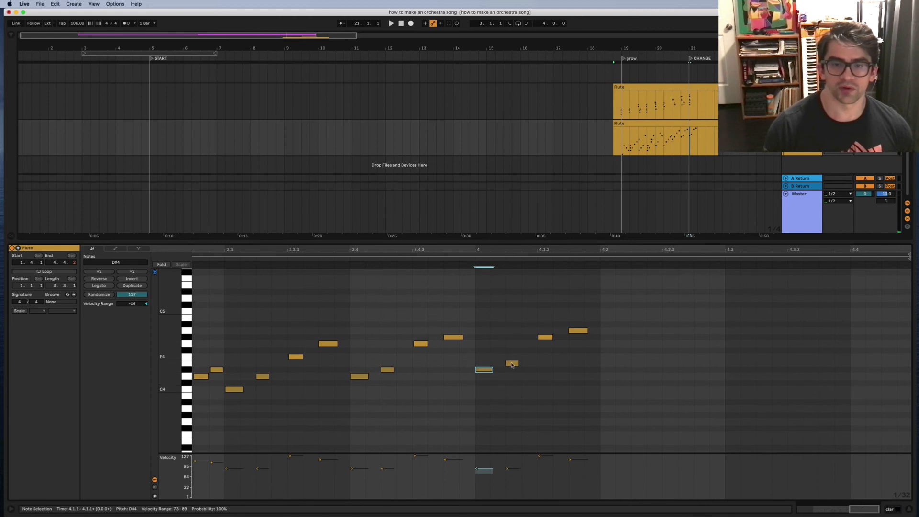
left_click(512, 364)
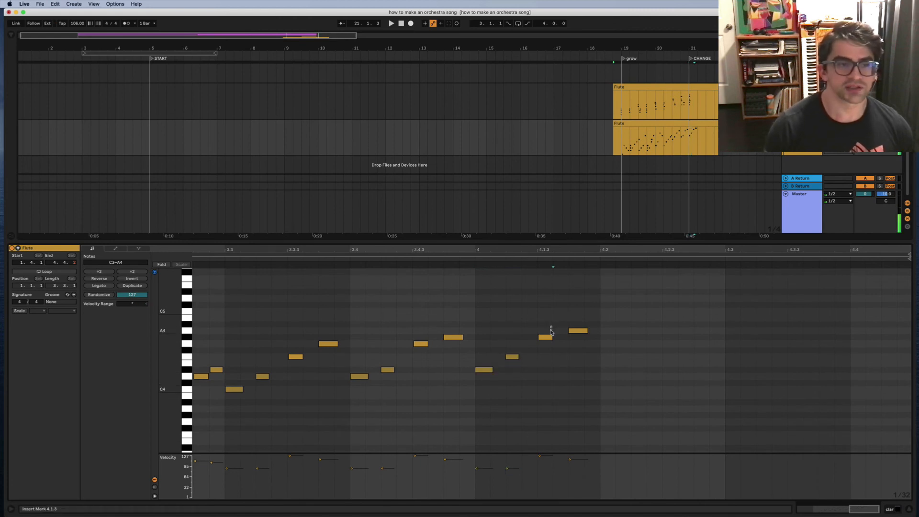
left_click(549, 338)
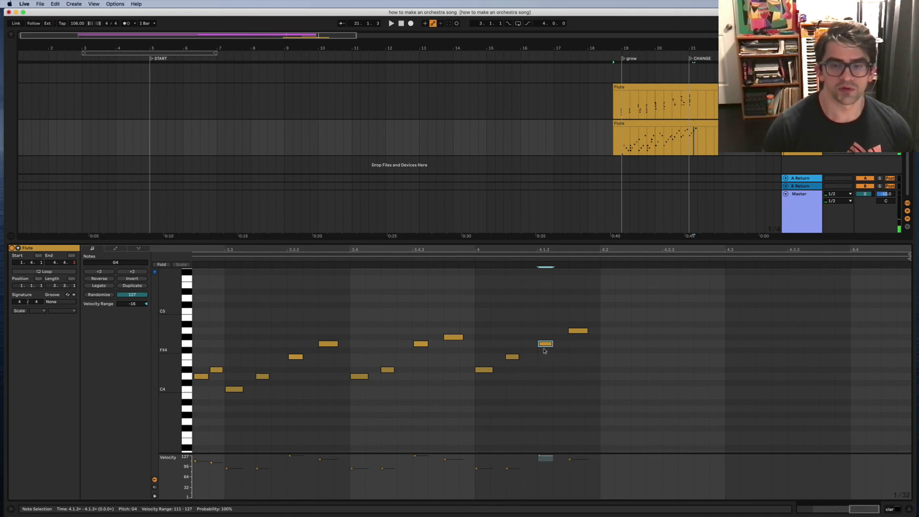
left_click(577, 332)
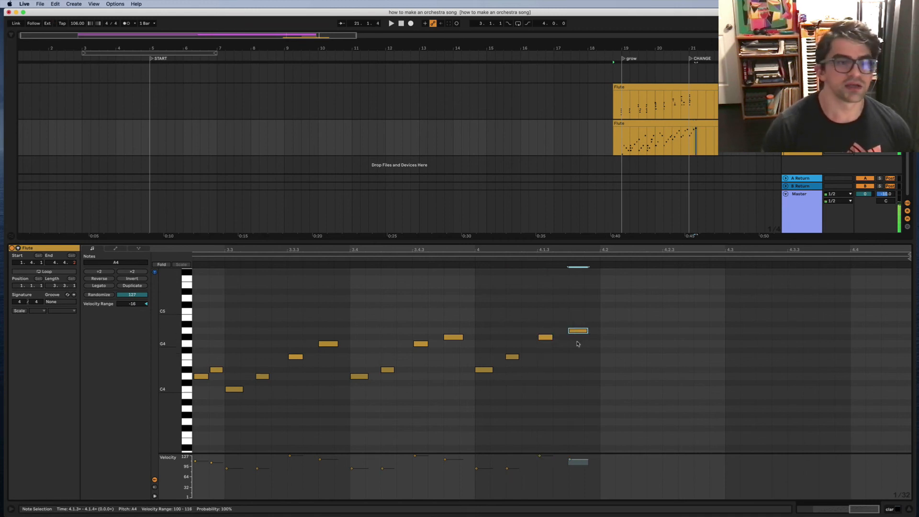
left_click(224, 259)
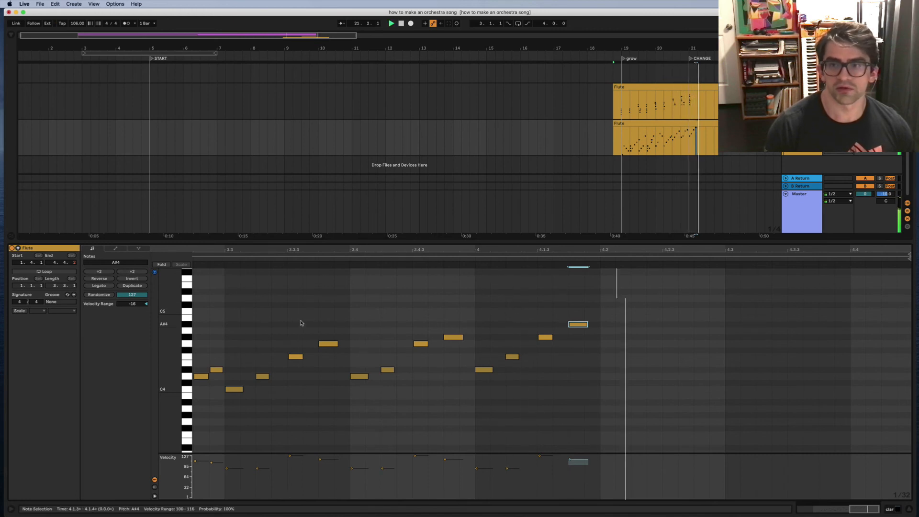
key("space")
Step: Raise the run's last four notes a semitone to end on C5, auditioning from beat 3.3
mouse_move(581, 313)
left_mouse_down()
mouse_move(482, 378)
mouse_move(486, 353)
mouse_move(579, 312)
left_mouse_up()
key("Up")
key("Up")
left_click(187, 266)
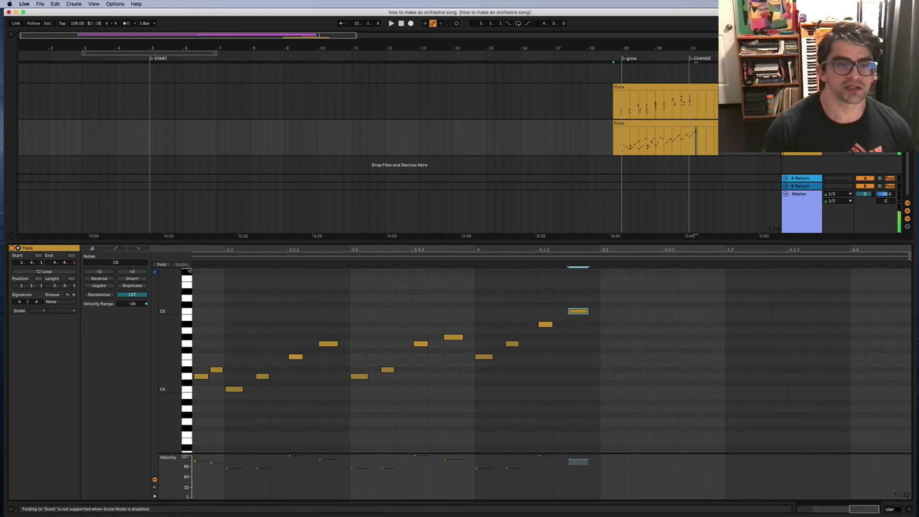
left_click(227, 261)
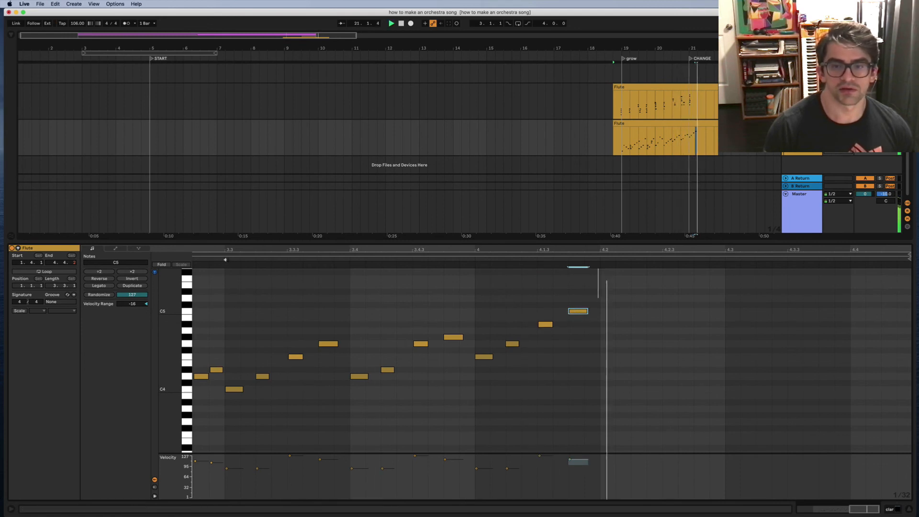
key("space")
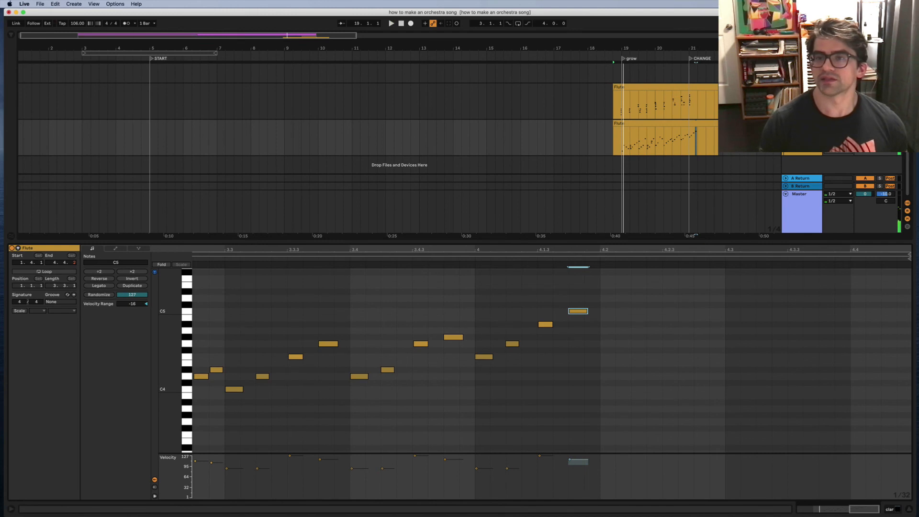
Step: Extend the lower Flute clip's start back to about 18.3 and audition it from bar 19
scroll(417, 120, "up", 3)
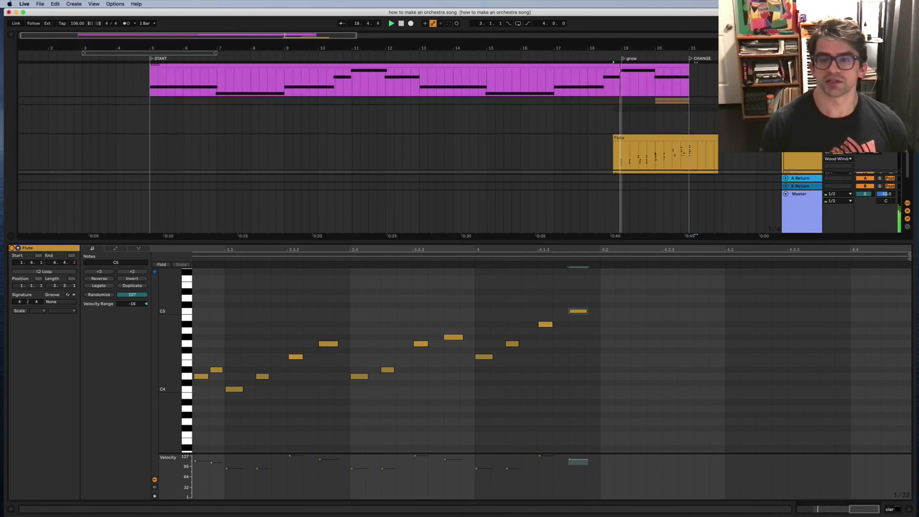
key("space")
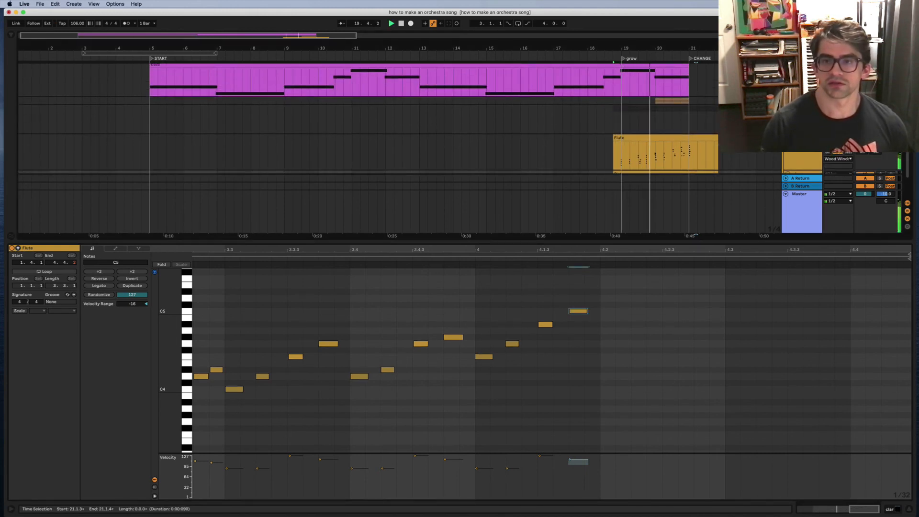
scroll(400, 149, "down", 2)
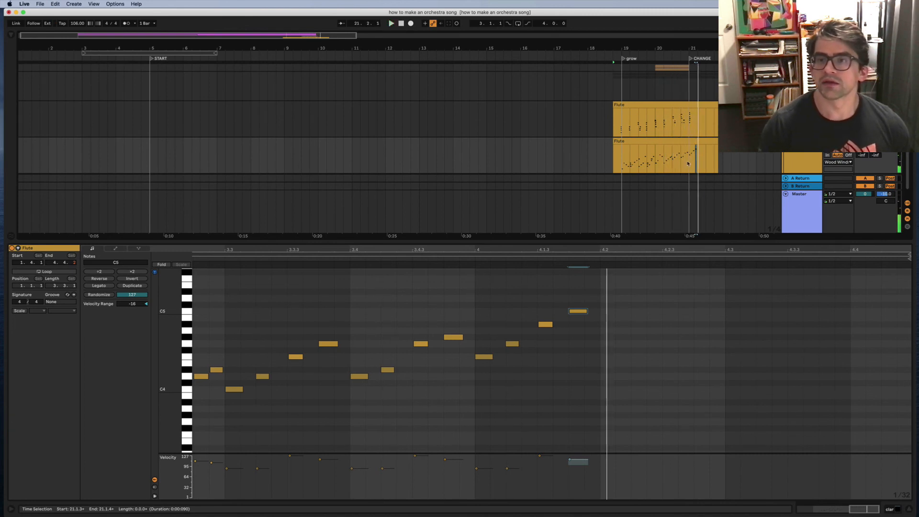
key("space")
scroll(668, 160, "up", 4)
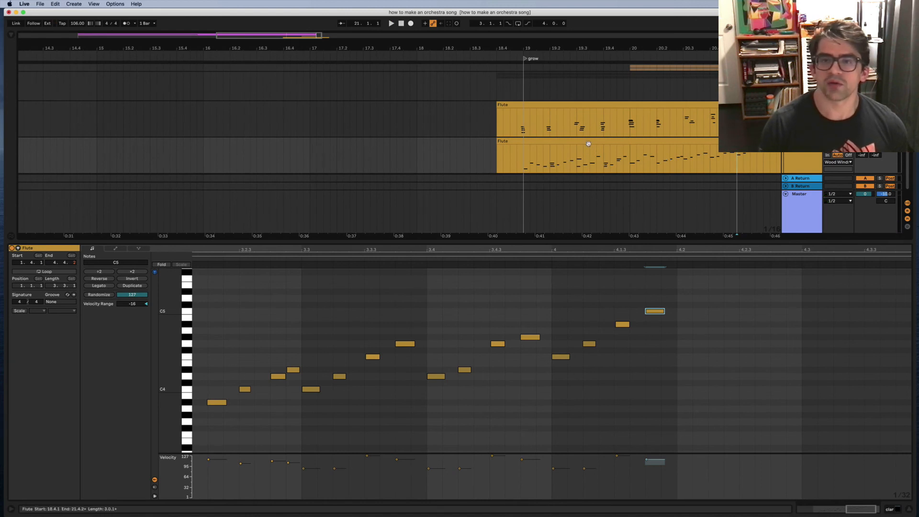
left_click_drag(588, 144, 565, 148)
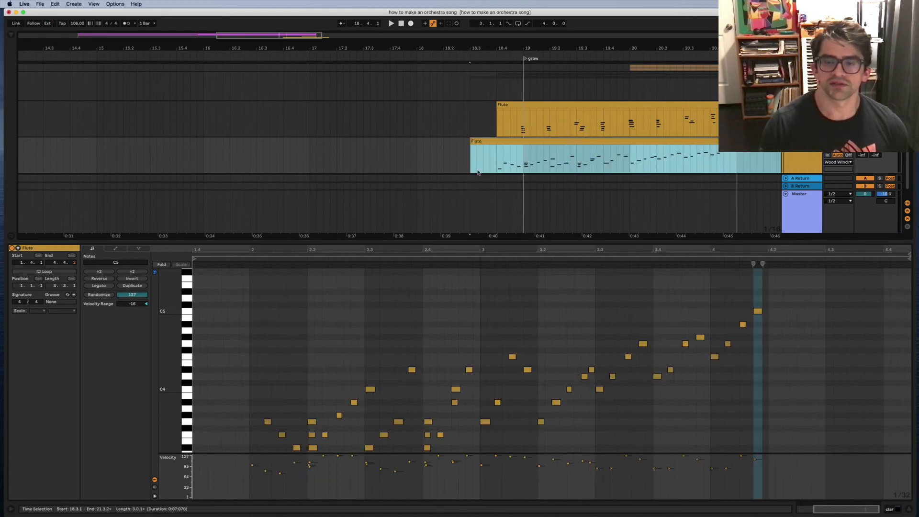
left_click(483, 167)
key("space")
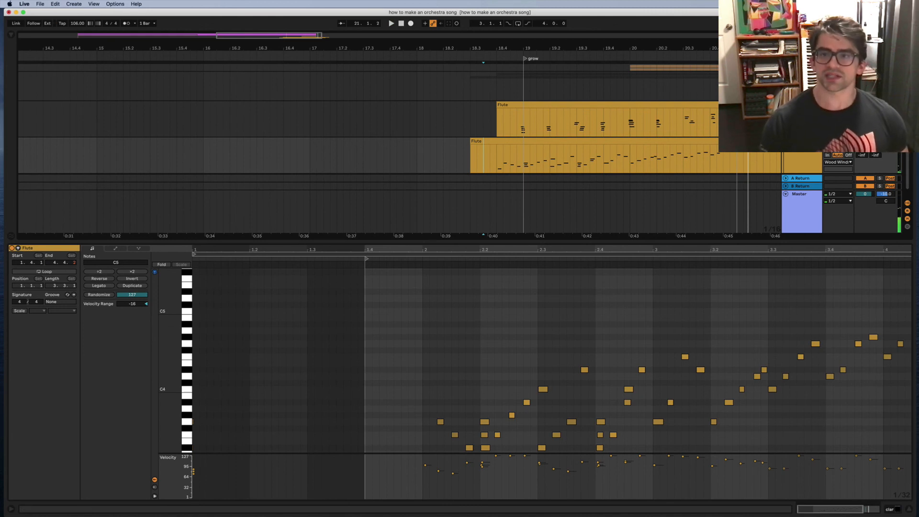
key("space")
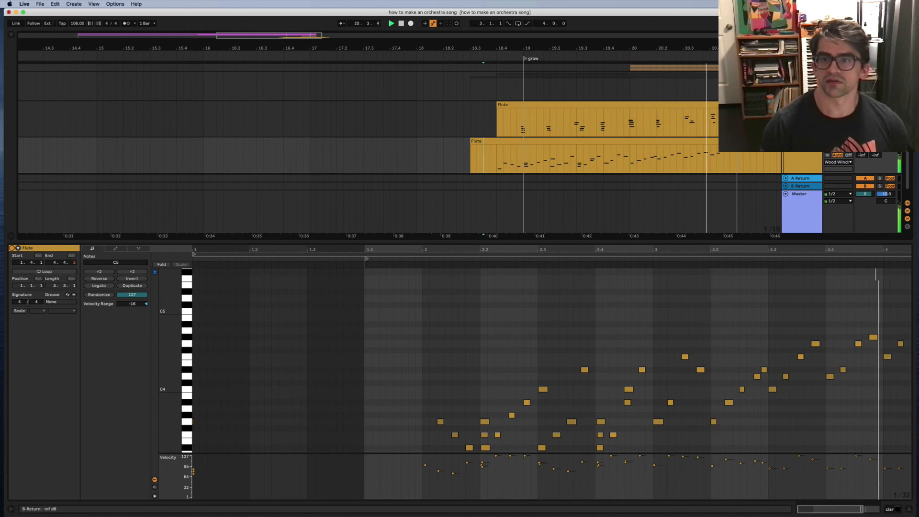
Step: Delete the F3 and G3 notes at beat 2.2 and the notes at beat 2.4
left_click(532, 142)
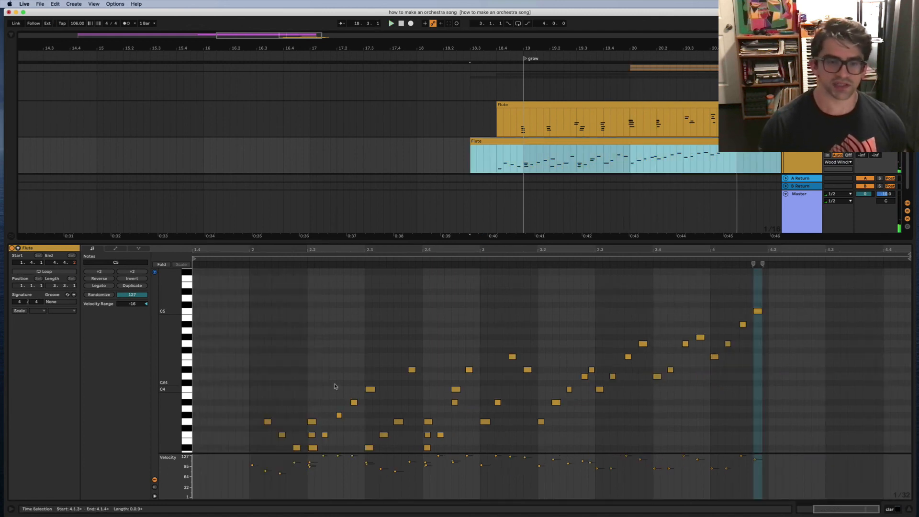
left_click(313, 399)
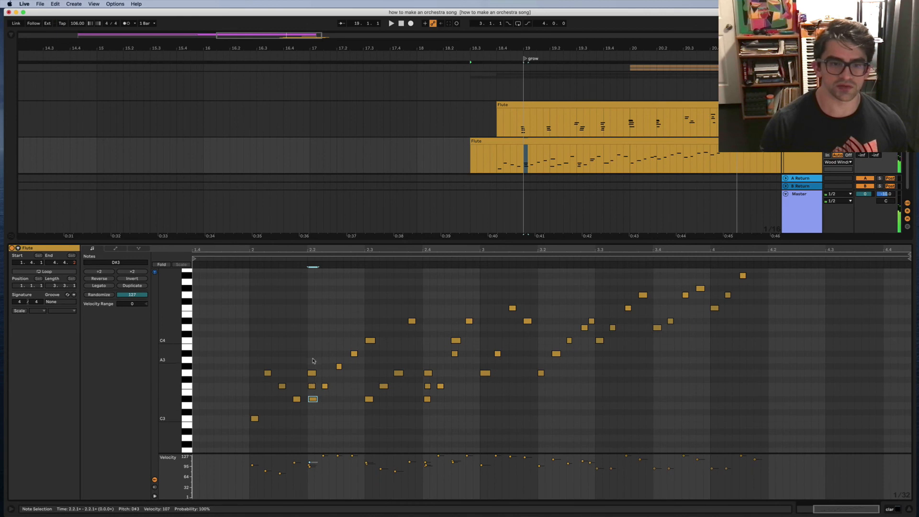
left_click_drag(313, 361, 311, 394)
key("Delete")
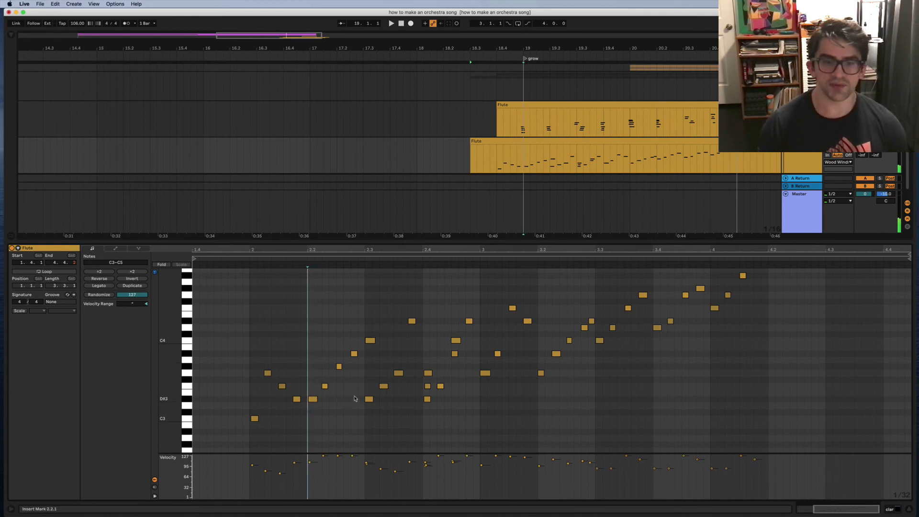
left_click(428, 386)
key("Delete")
key("space")
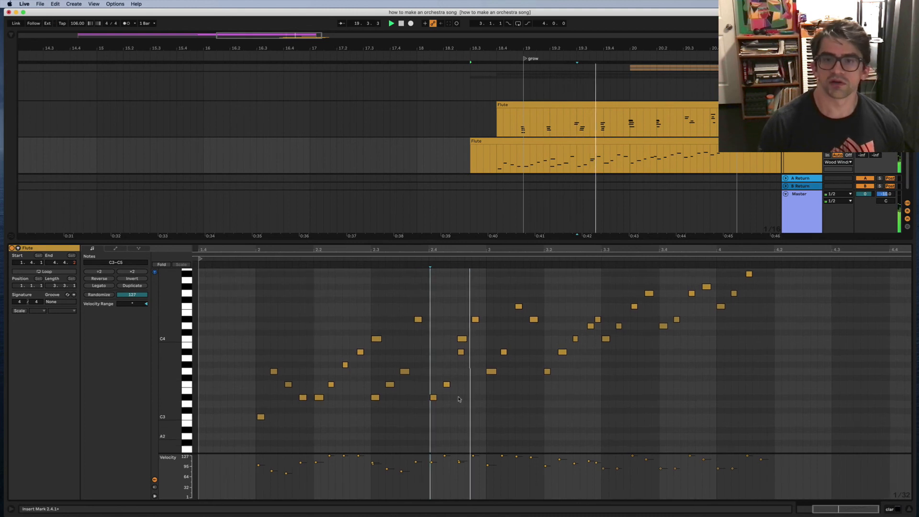
Step: Remove the C4 notes at beats 2.3 and 2.4.2 and audition the thinner line
left_click(372, 390)
scroll(371, 387, "up", 3)
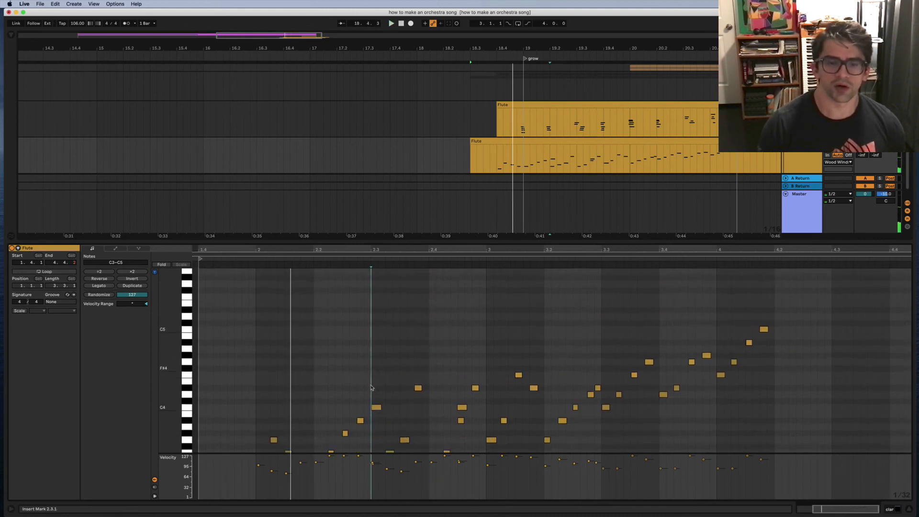
scroll(372, 388, "down", 3)
left_click_drag(374, 354, 378, 388)
key("Delete")
key("space")
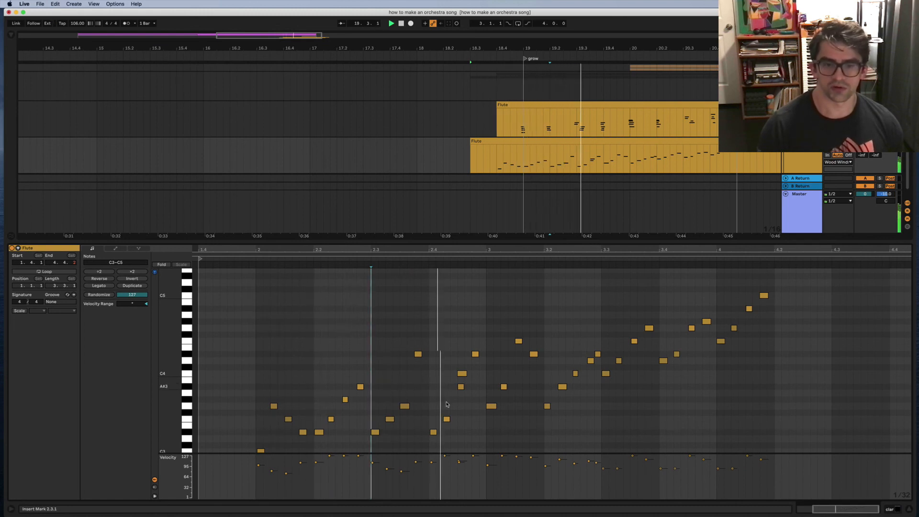
scroll(446, 404, "left", 2)
left_click(463, 374)
key("space")
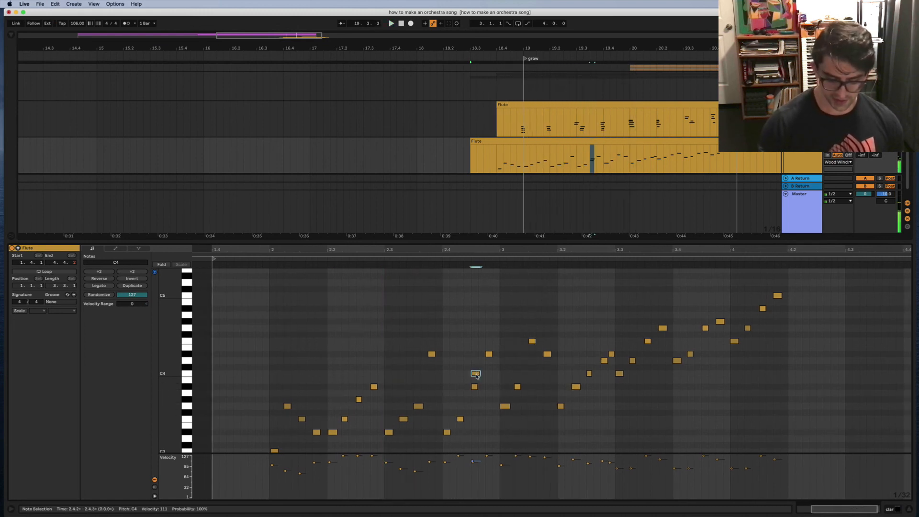
key("Delete")
key("space")
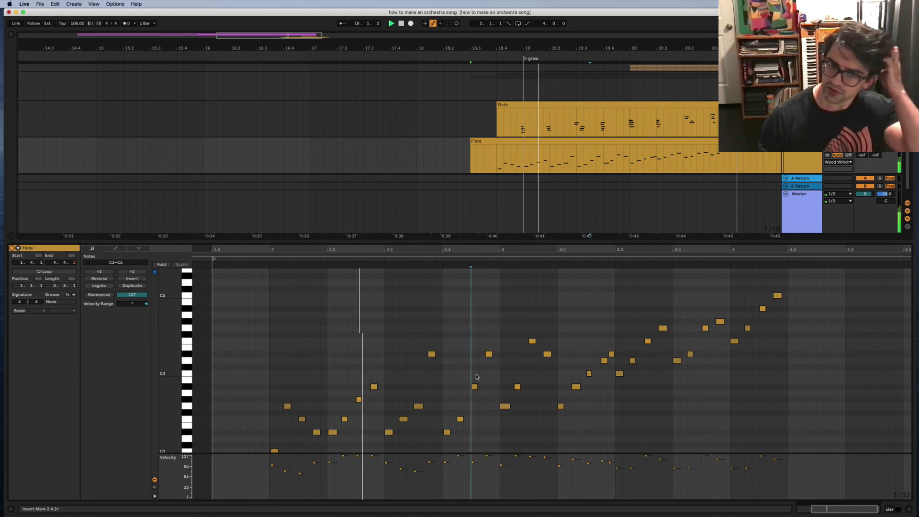